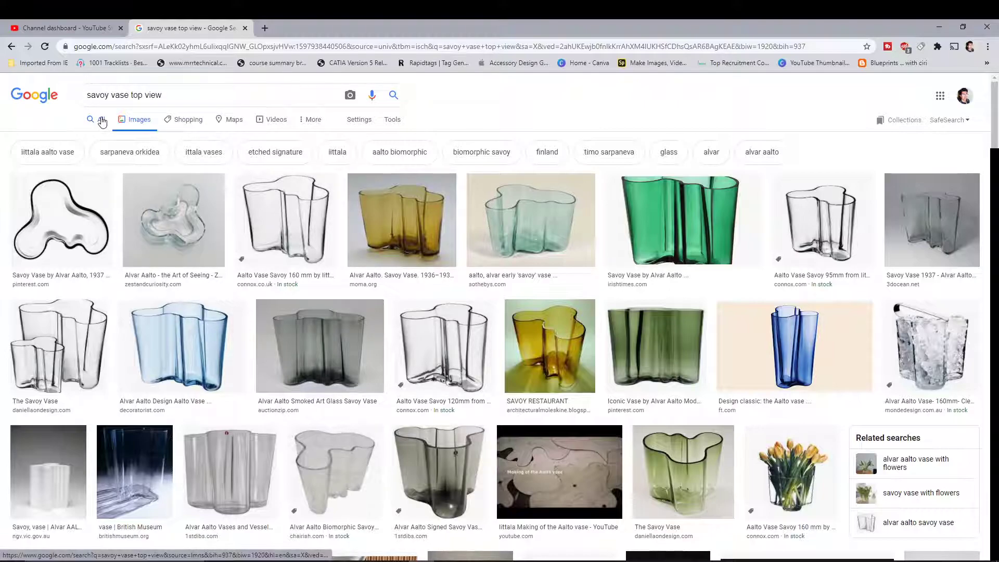
Step: Open The Met's Alvar Aalto Savoy page from the web results and examine the vase's description, picture and object details
left_click(102, 121)
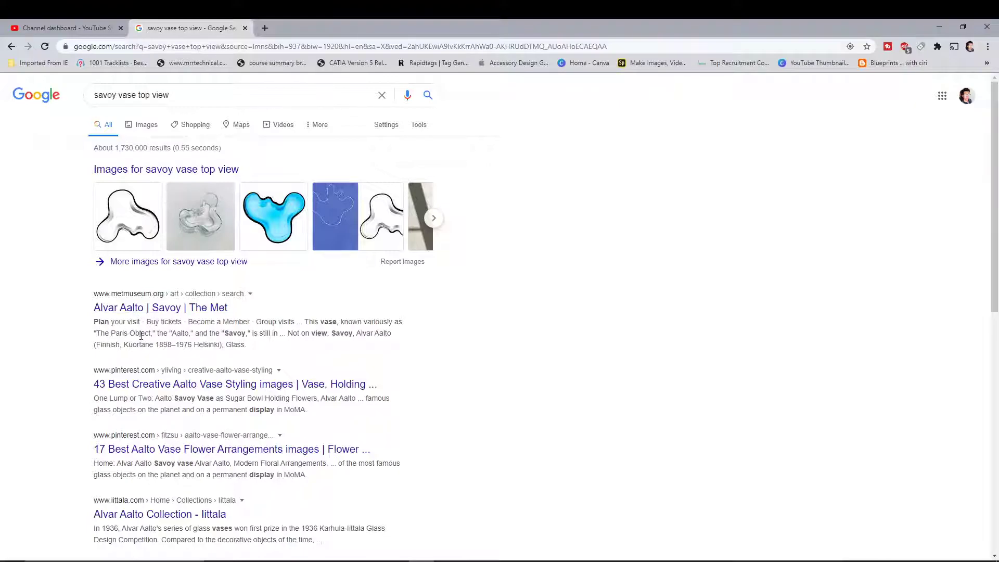
left_click(159, 308)
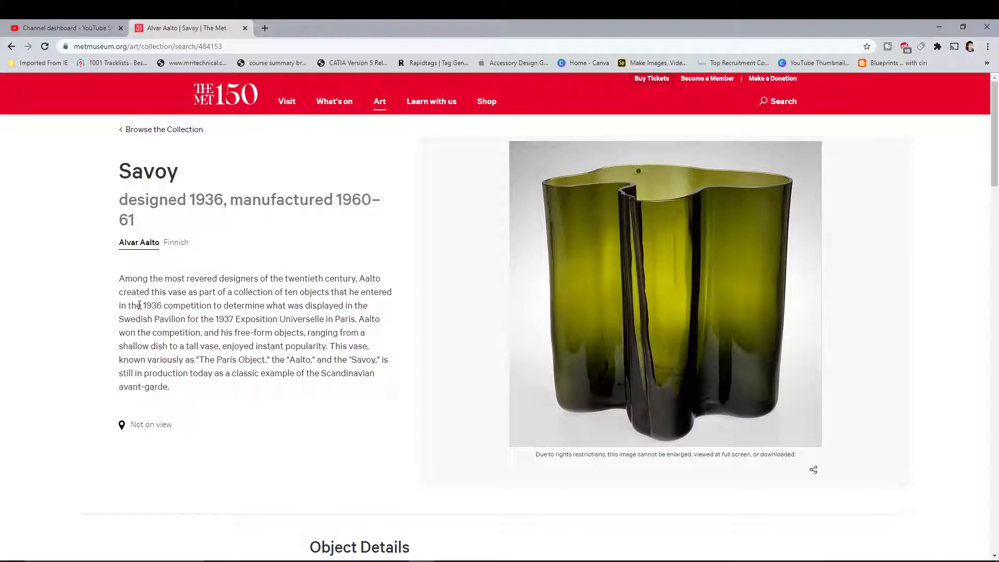
left_click_drag(143, 305, 156, 305)
scroll(392, 324, "down", 7)
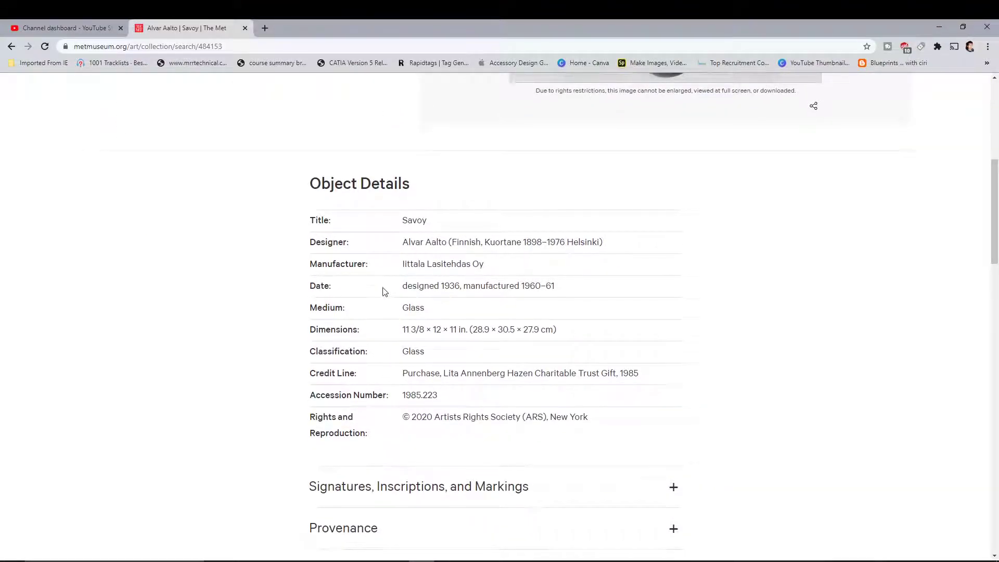
scroll(382, 291, "up", 3)
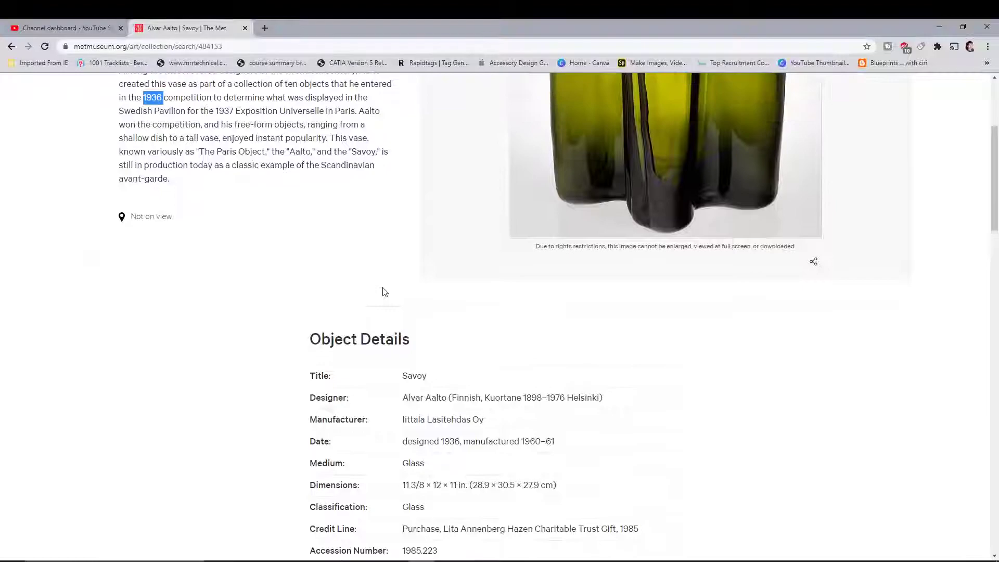
scroll(383, 289, "up", 4)
scroll(383, 288, "down", 3)
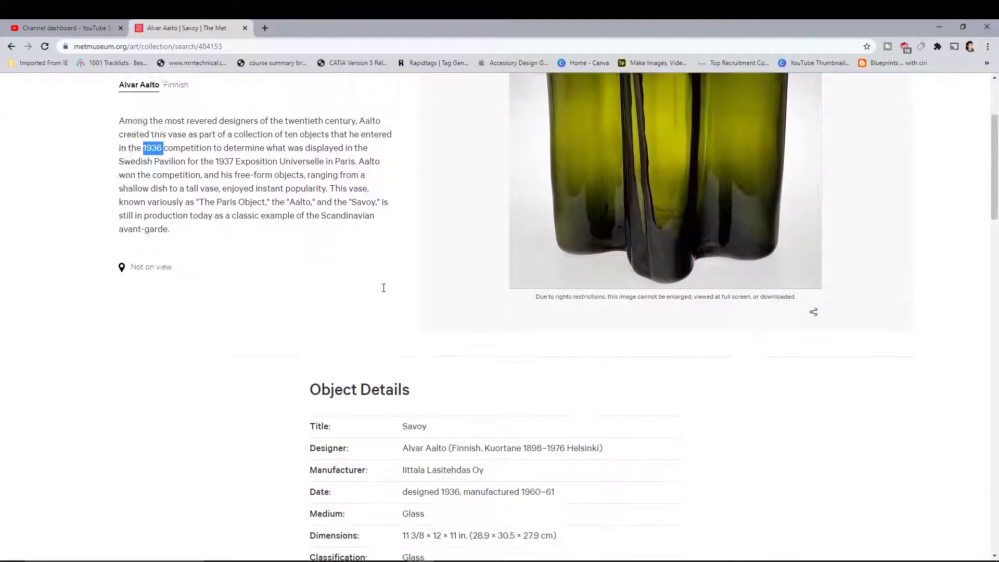
scroll(383, 288, "down", 2)
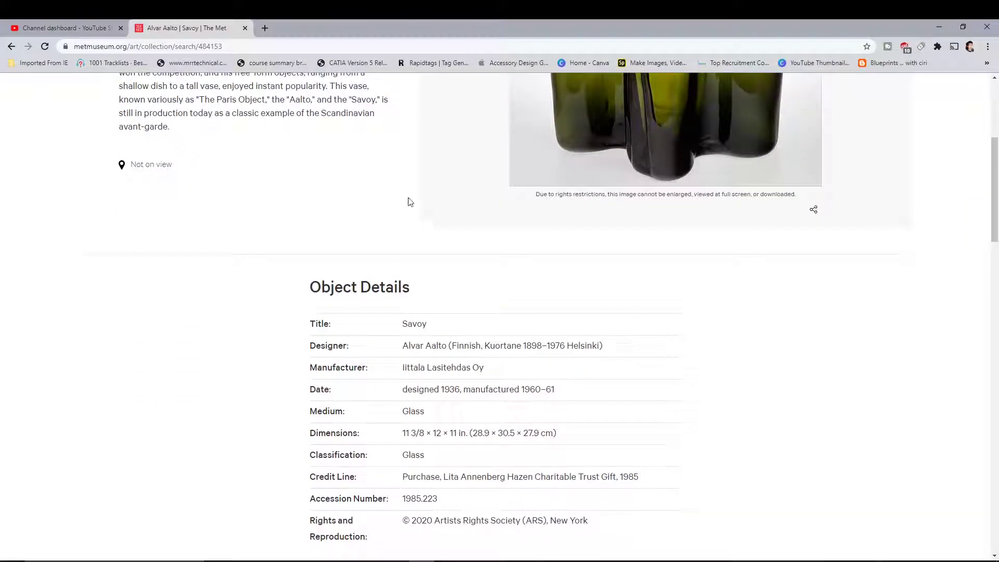
scroll(410, 202, "up", 5)
scroll(409, 202, "down", 2)
scroll(410, 208, "up", 2)
scroll(411, 213, "down", 1)
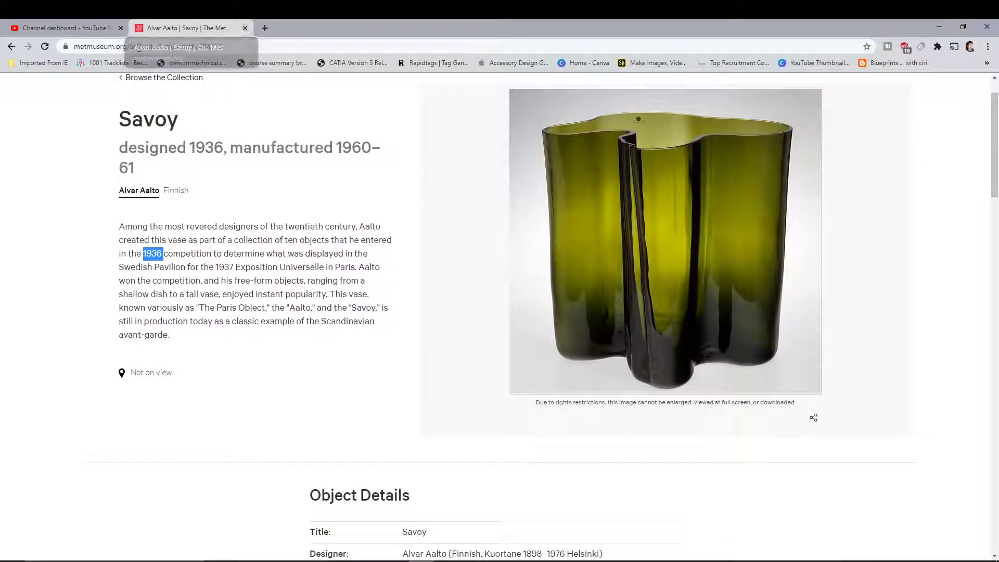
left_click(14, 49)
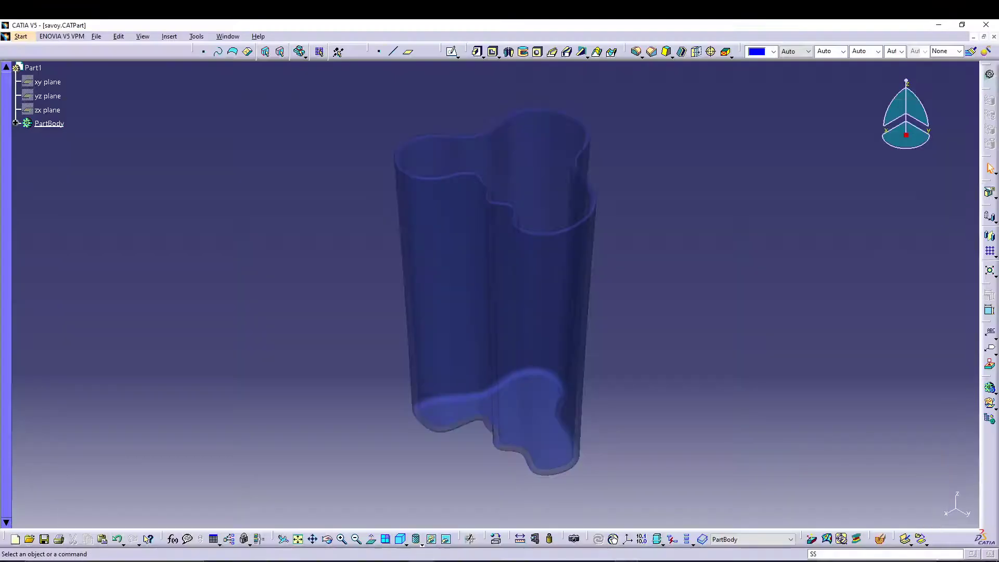
Step: Switch to CATIA V5, close savoy.CATPart and start the Sketch Tracer workbench
mouse_move(314, 221)
middle_mouse_down()
mouse_move(312, 248)
mouse_move(303, 217)
mouse_move(304, 225)
middle_mouse_up()
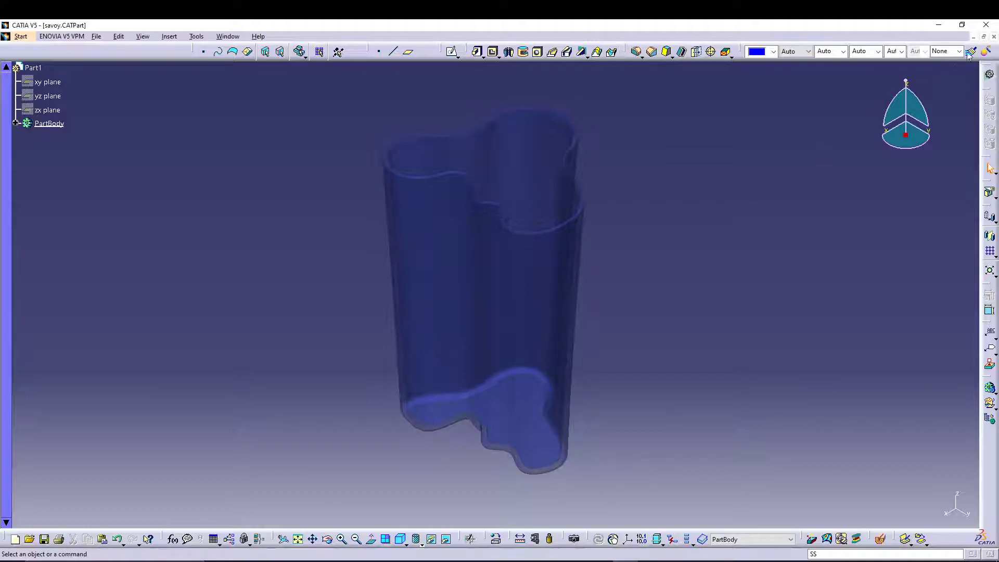
left_click(993, 36)
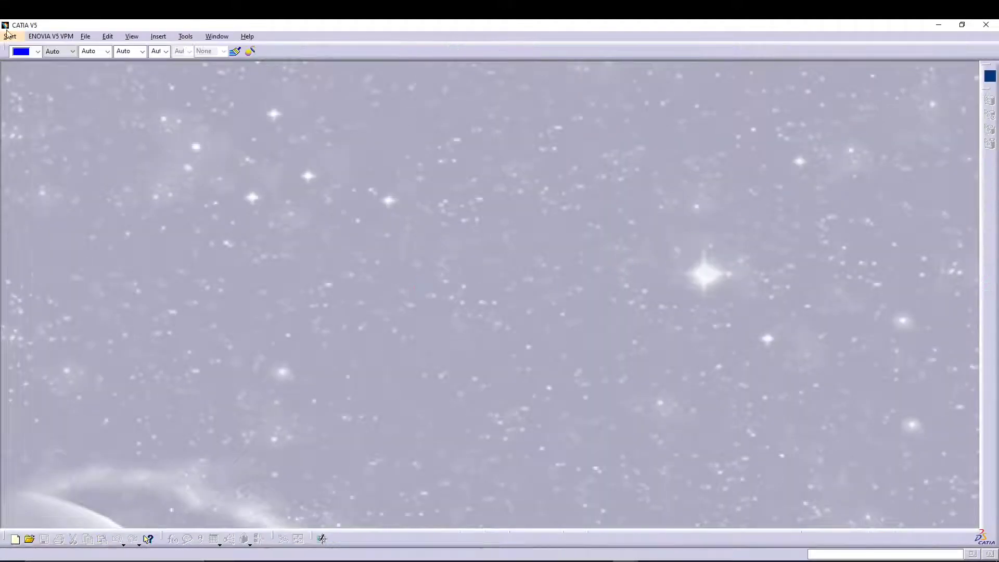
left_click(14, 36)
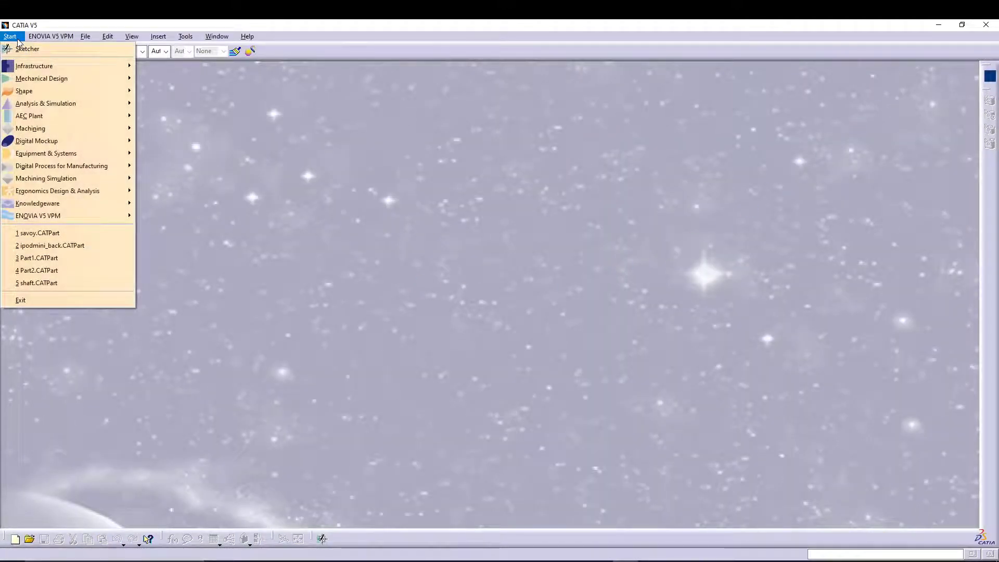
mouse_move(31, 91)
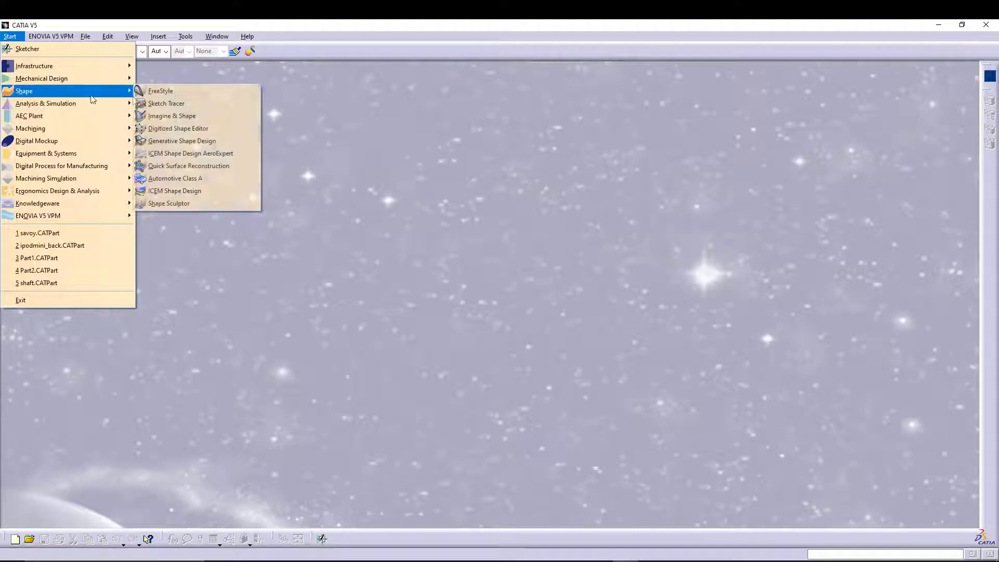
left_click(188, 106)
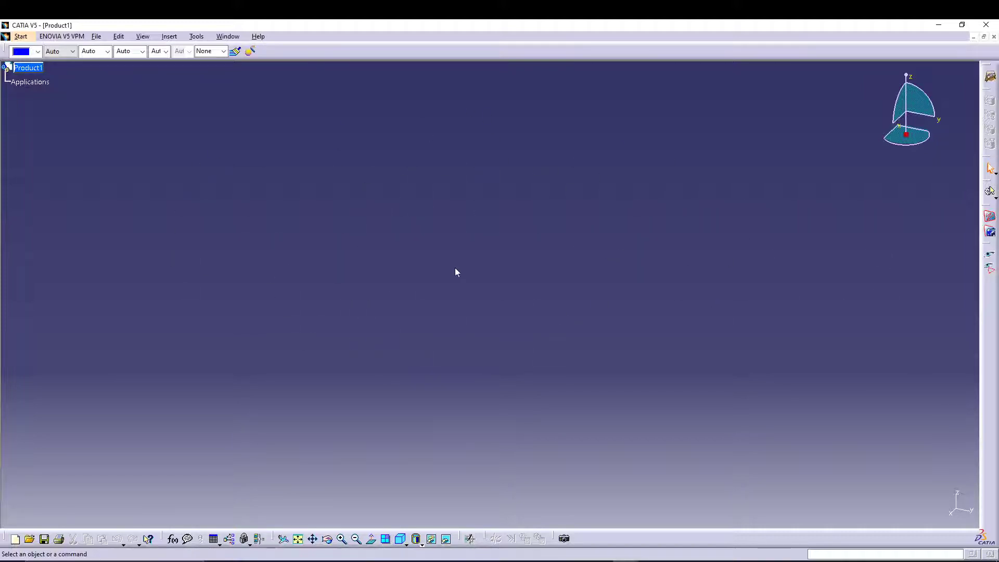
Step: Load the VASE image from the SAVOY_VASE folder as an immersive sketch and dismiss the view mode warning
left_click(990, 217)
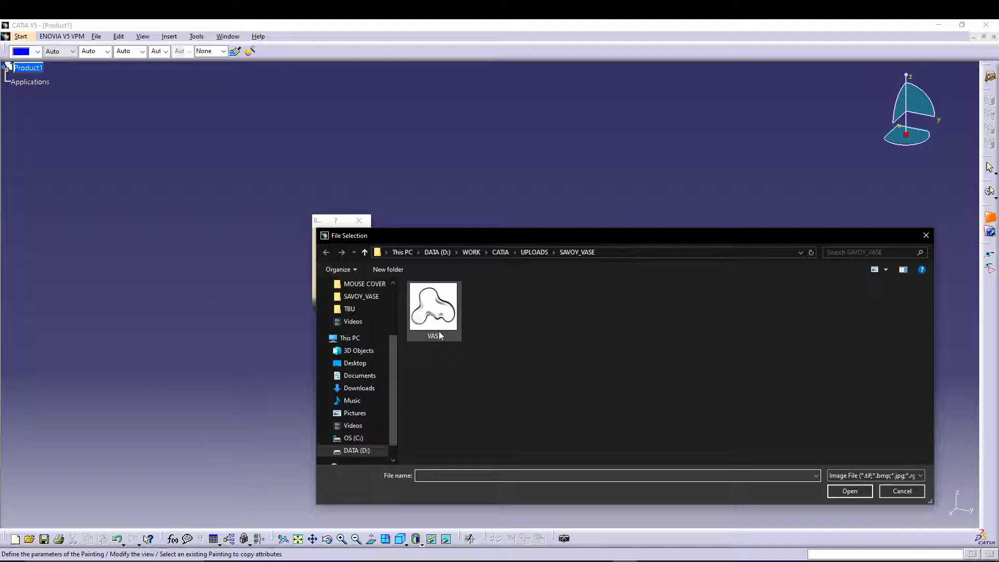
left_click_drag(613, 233, 550, 185)
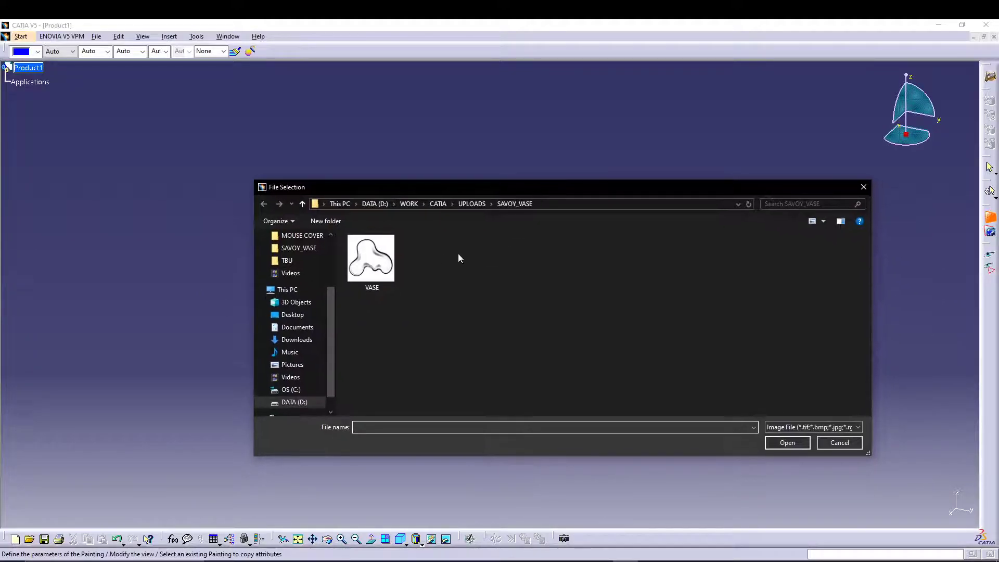
left_click(371, 257)
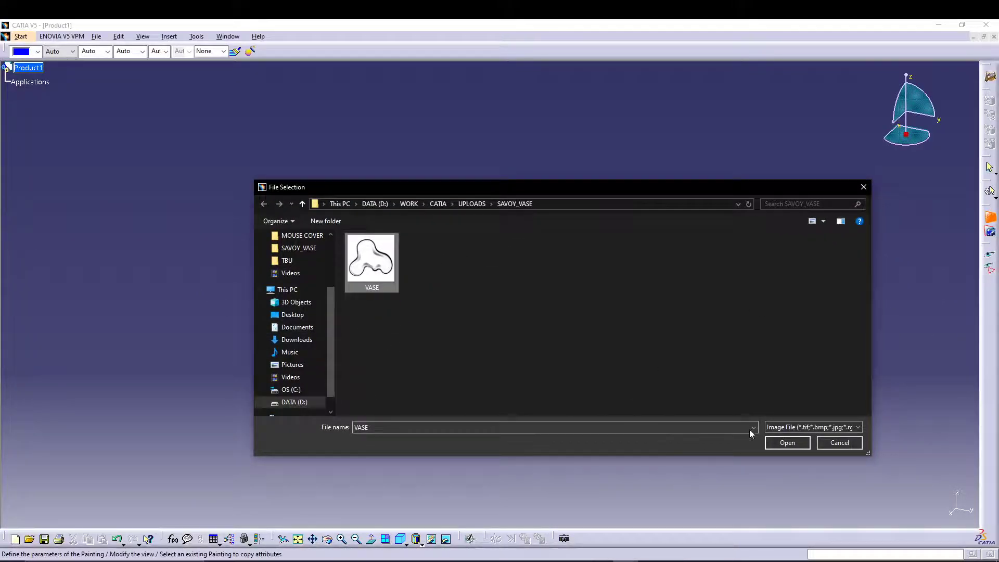
left_click(786, 442)
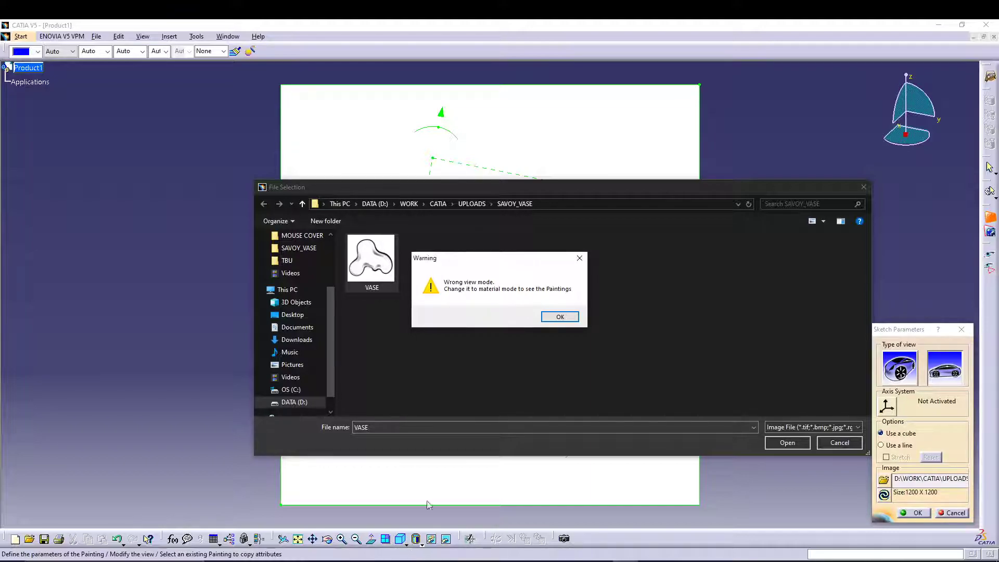
left_click(552, 318)
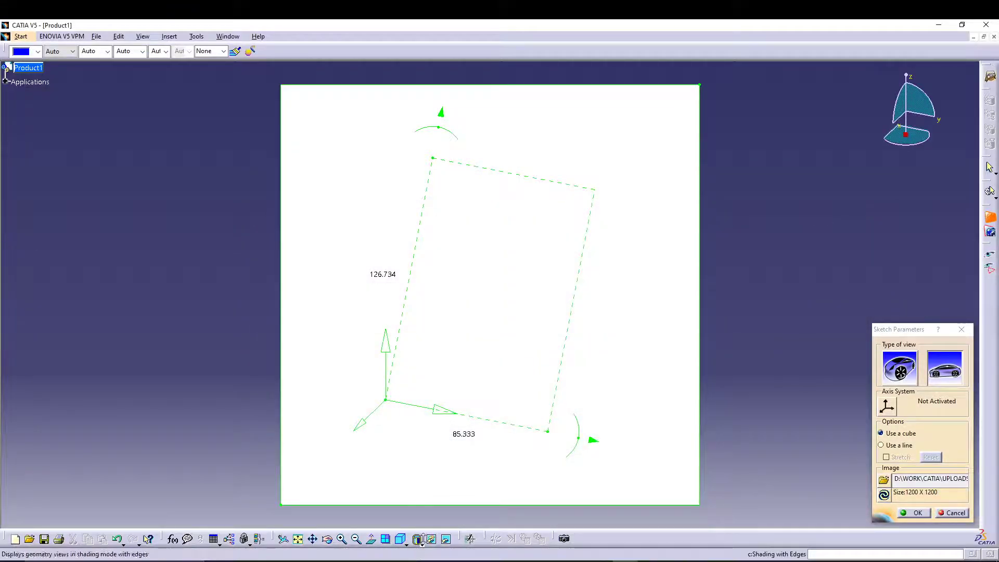
Step: Orient the view to the standard top view and set the display to Shading with Material
left_click(406, 543)
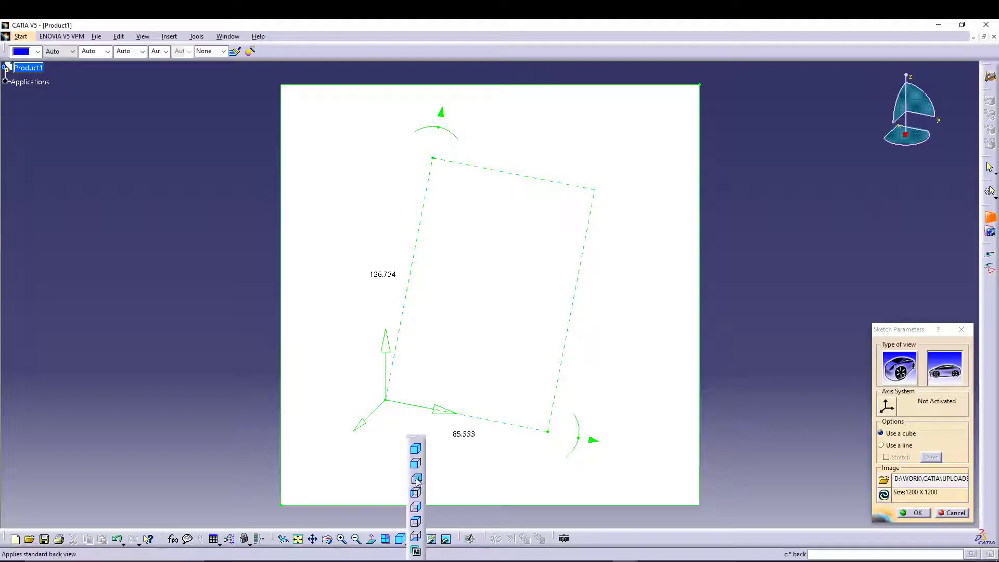
left_click(417, 521)
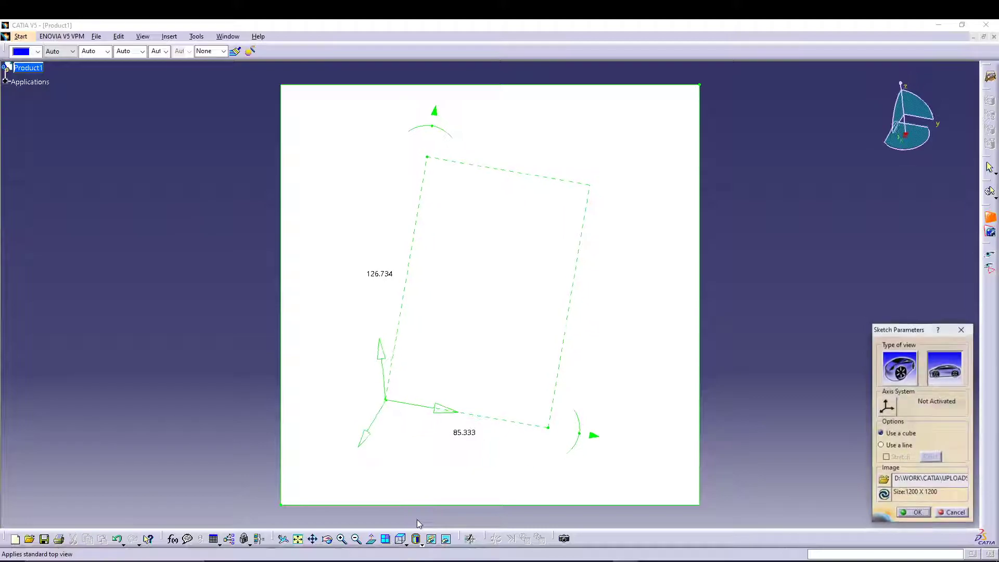
left_click(422, 543)
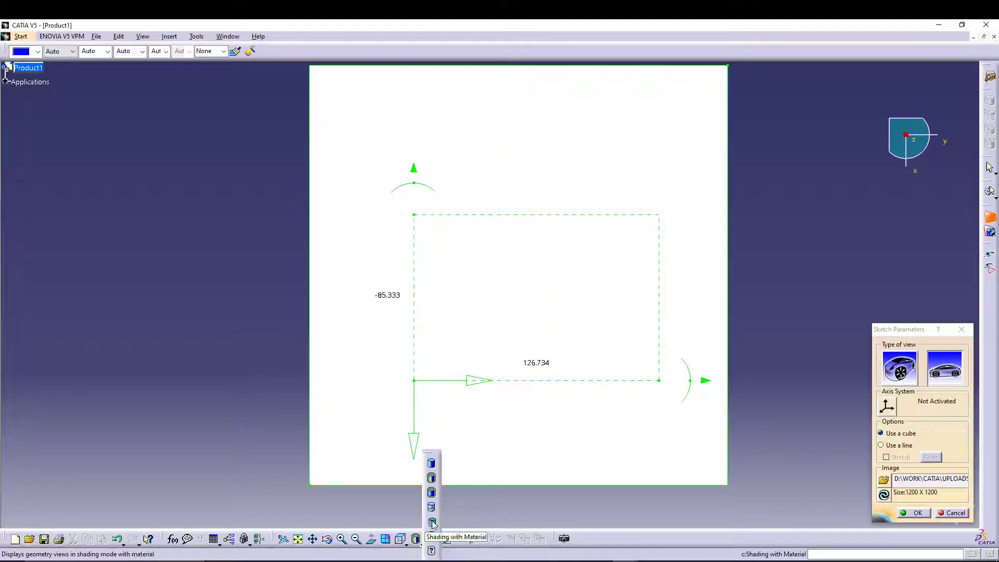
left_click(431, 522)
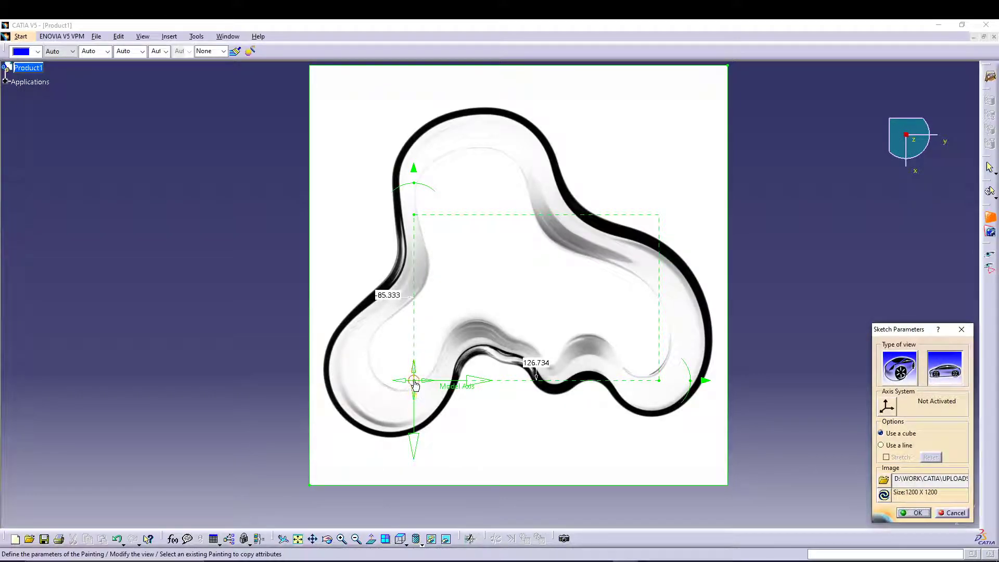
Step: Place the image's axis origin near its lower left corner, stretch the reference frame to about 216 by 177, and accept the sketch parameters
mouse_move(413, 386)
left_mouse_down()
mouse_move(330, 420)
mouse_move(313, 442)
left_mouse_up()
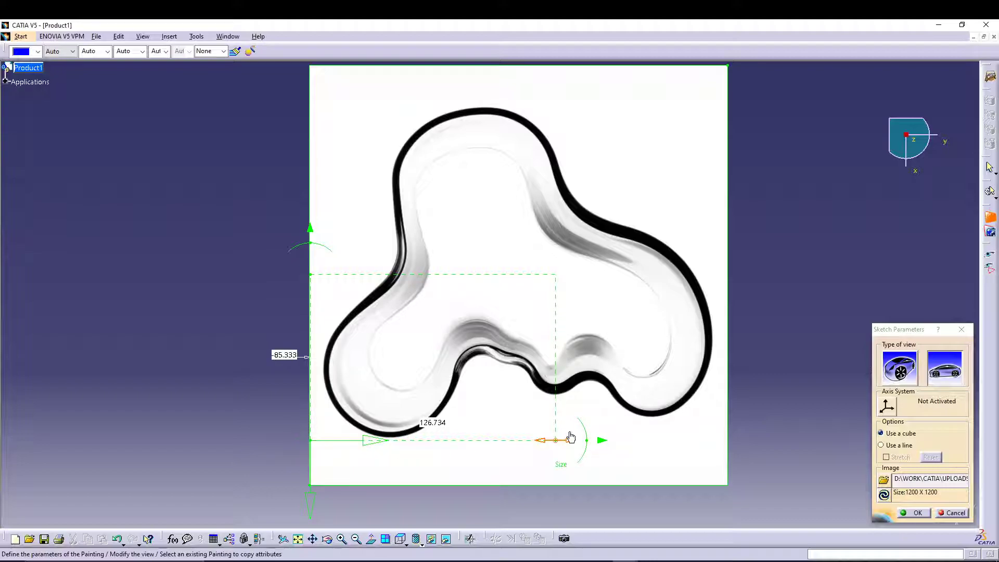
left_click_drag(573, 441, 742, 442)
left_click_drag(302, 243, 281, 89)
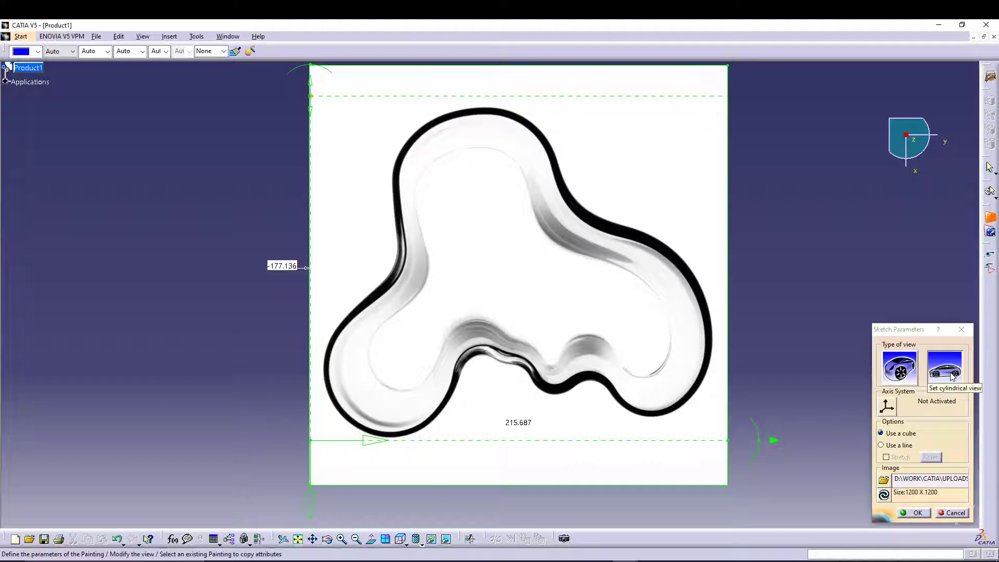
left_click(910, 511)
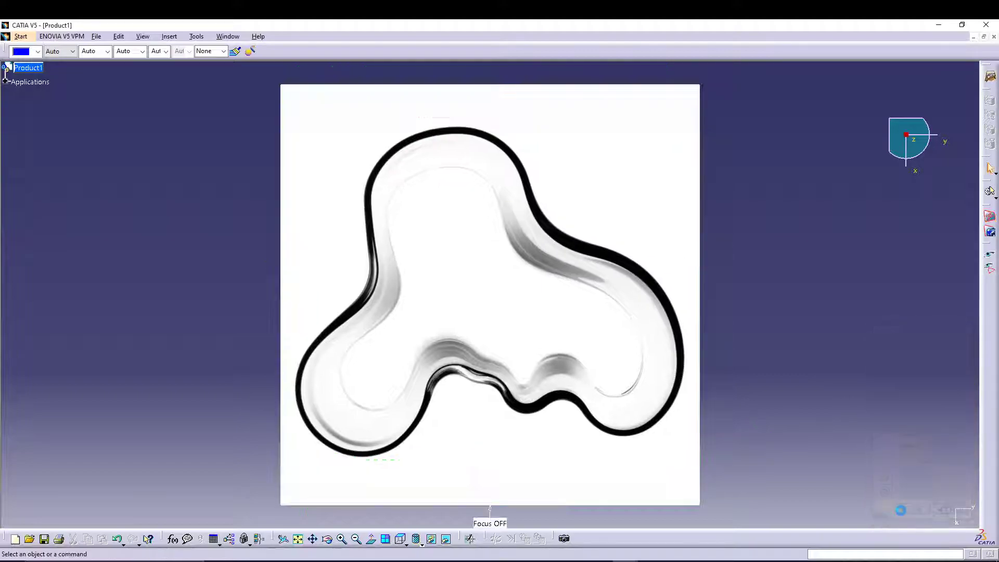
Step: Turn on transparency for the imported painting in its graphic properties and set it to 144
left_click(5, 82)
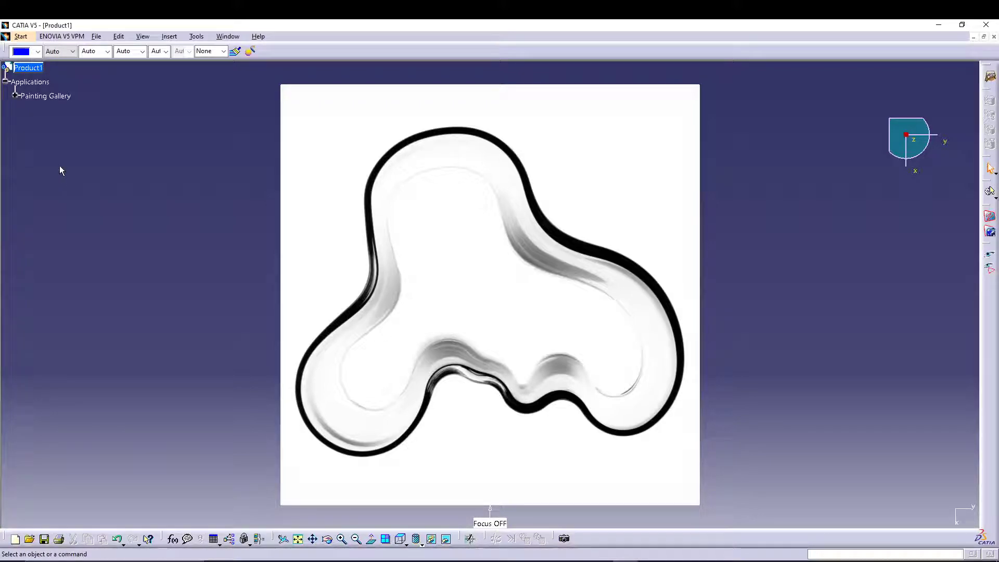
left_click(15, 96)
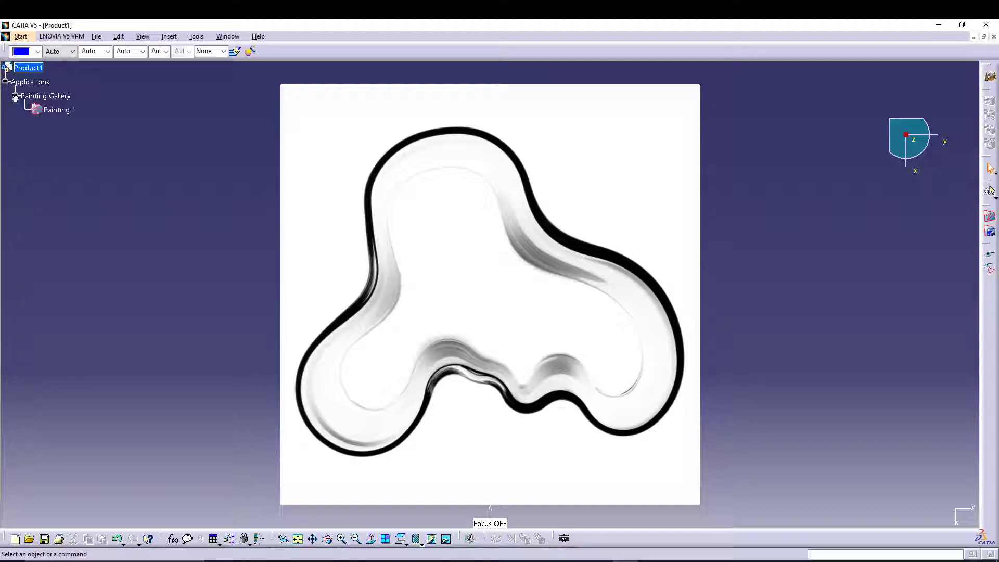
left_click(59, 111)
right_click(58, 110)
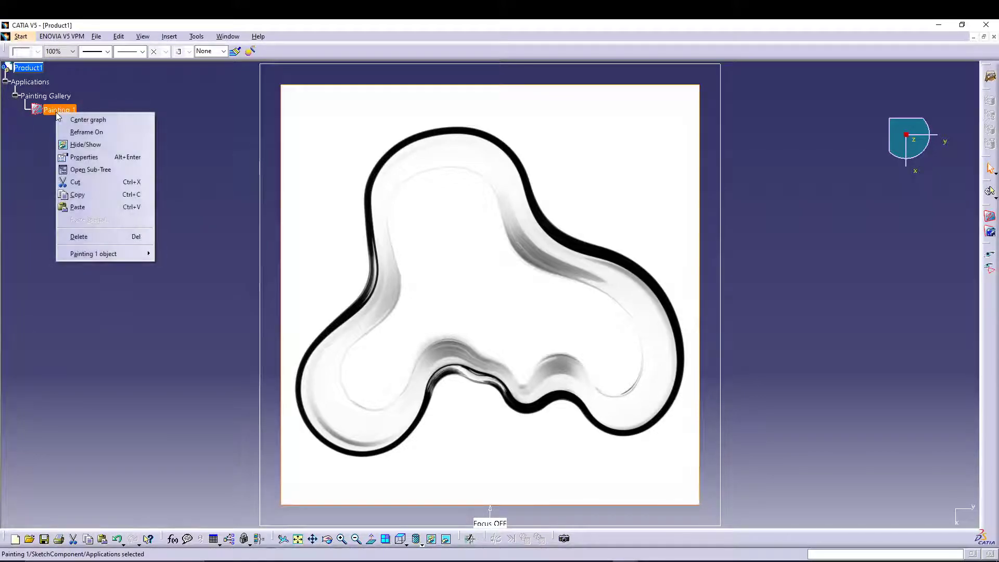
left_click(85, 157)
left_click(599, 110)
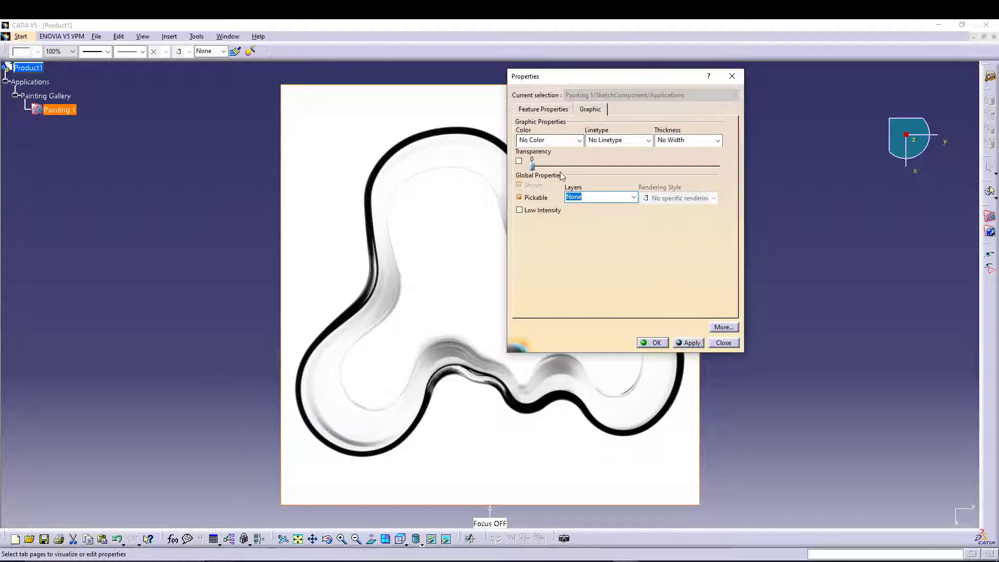
left_click(518, 160)
left_click_drag(532, 166, 638, 168)
left_click(682, 343)
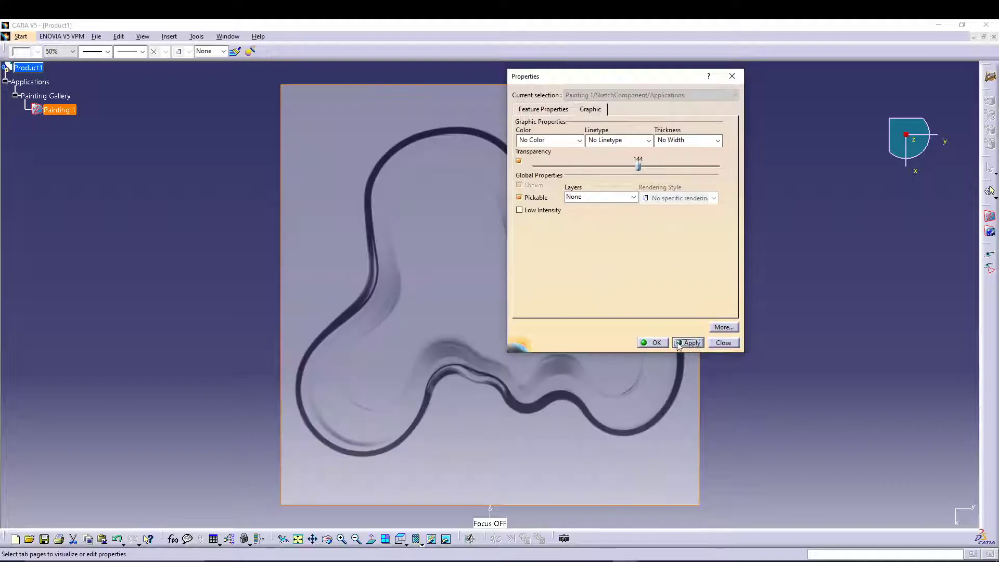
left_click(657, 342)
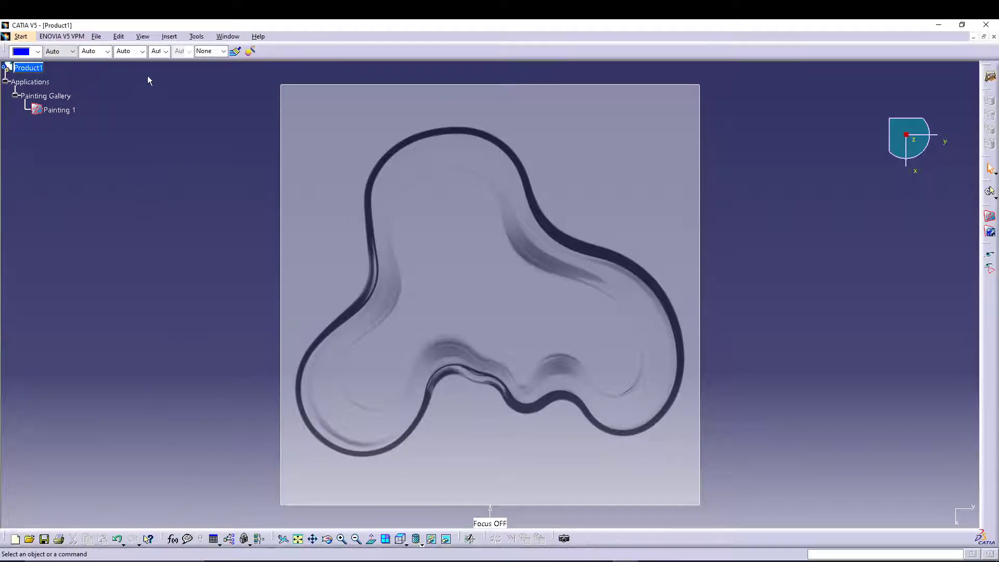
Step: Insert a new part into Product1 and expand it in the tree to show its planes and PartBody
left_click(169, 36)
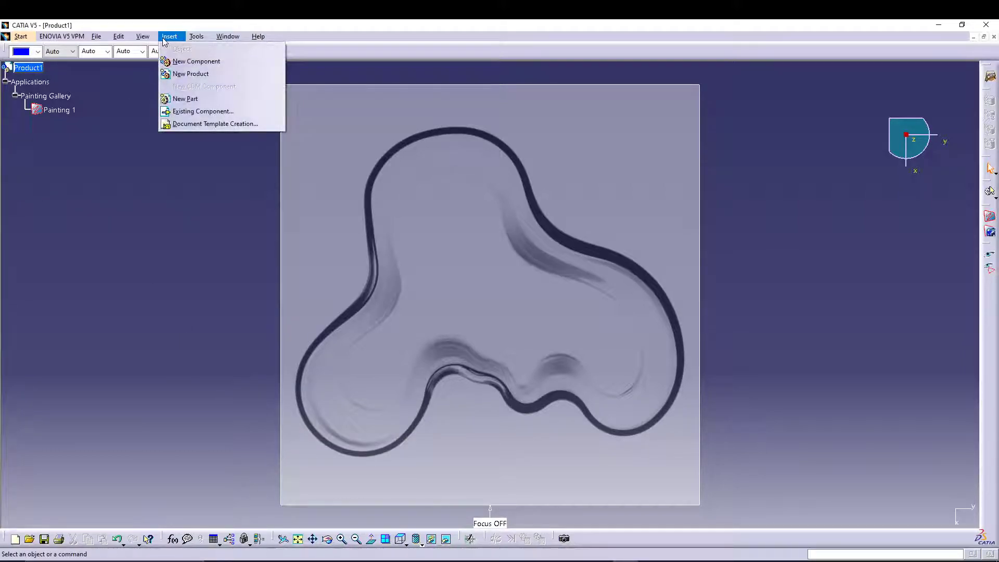
left_click(185, 99)
left_click(29, 67)
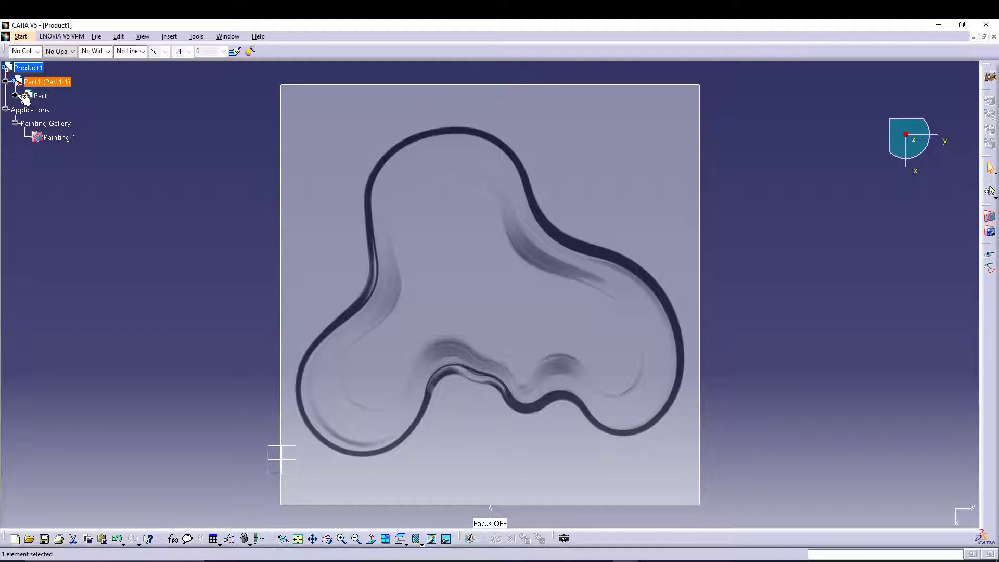
left_click(17, 96)
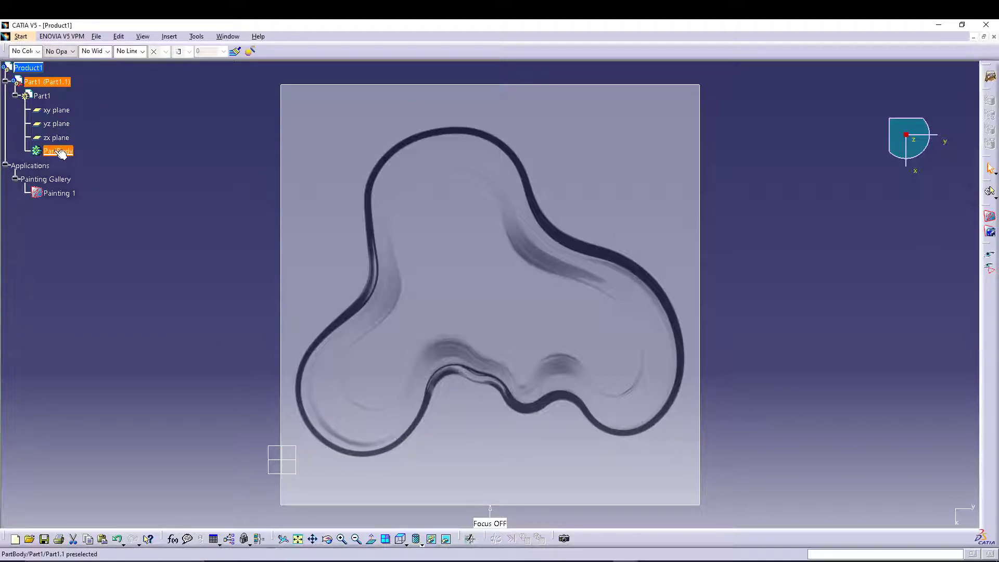
left_click(131, 182)
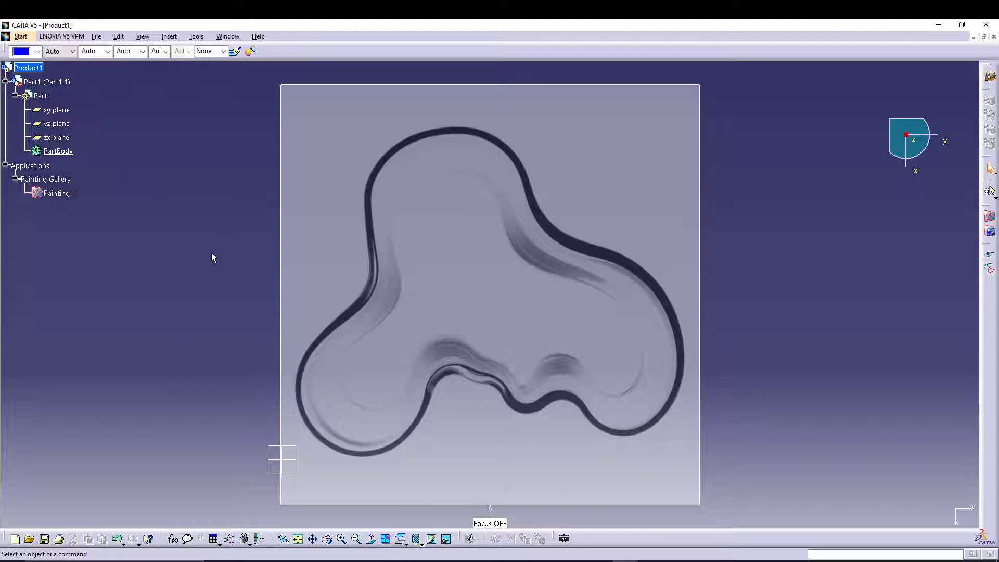
Step: Switch to Part Design and start a sketch on Part1's xy plane
left_click(56, 110)
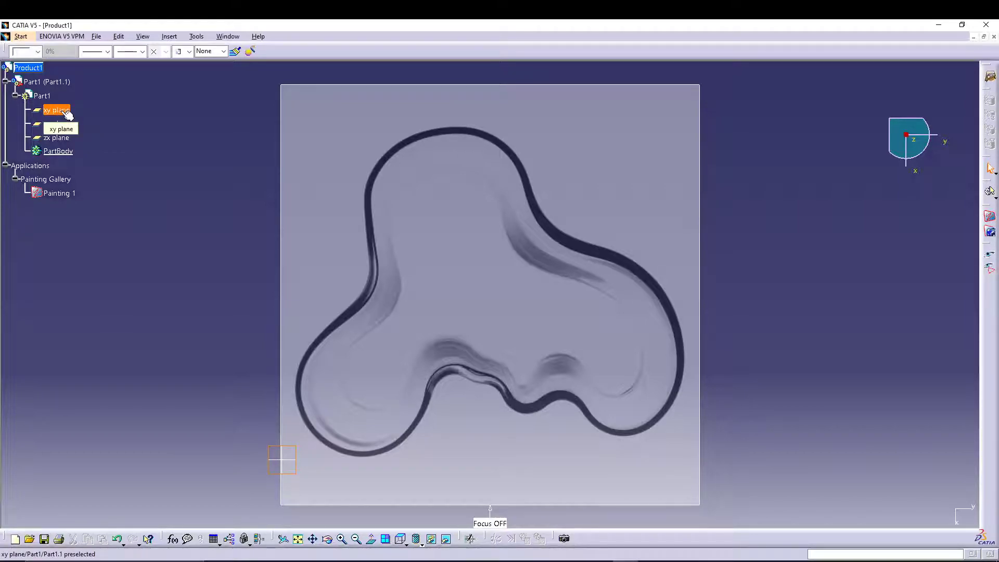
left_click(21, 37)
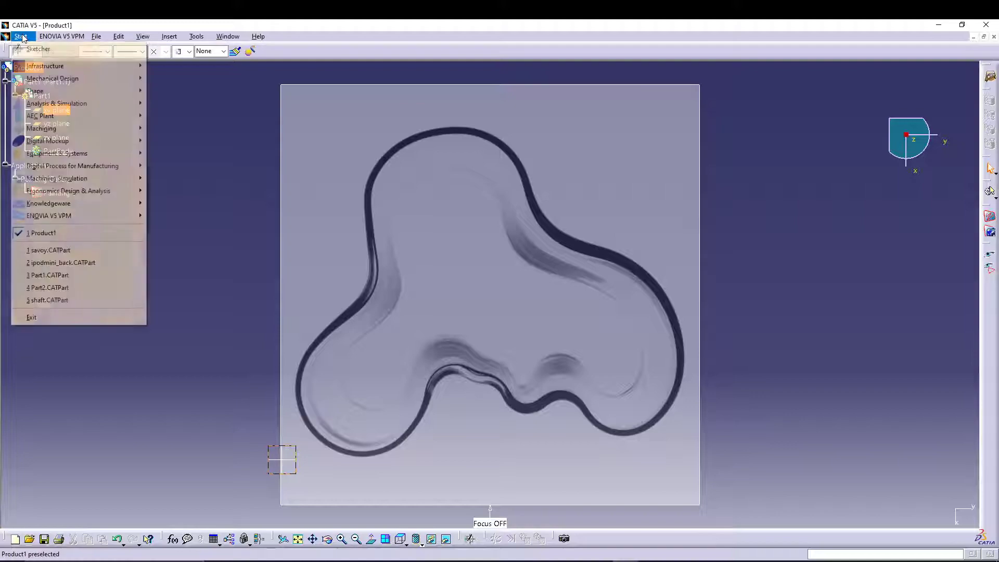
mouse_move(67, 84)
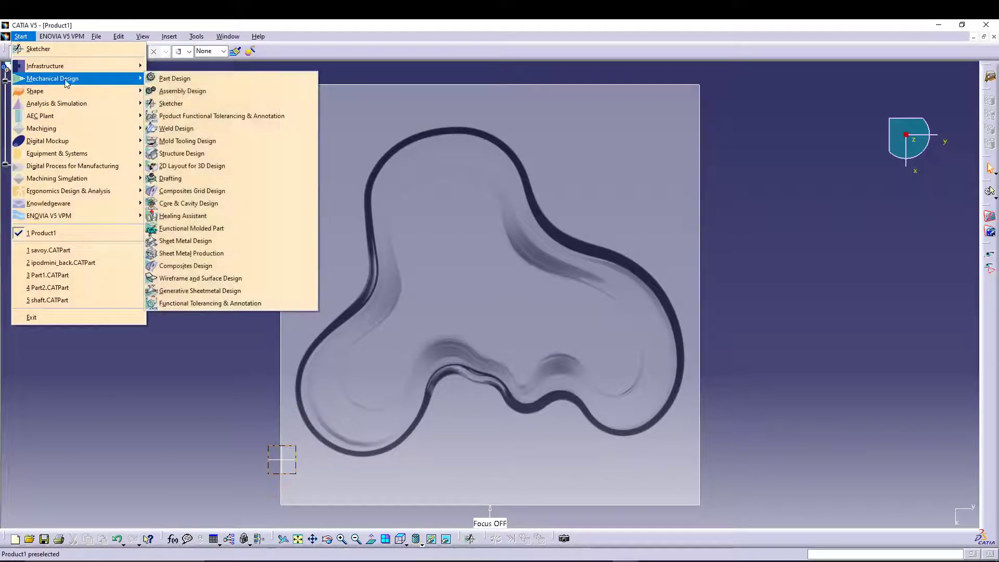
left_click(172, 79)
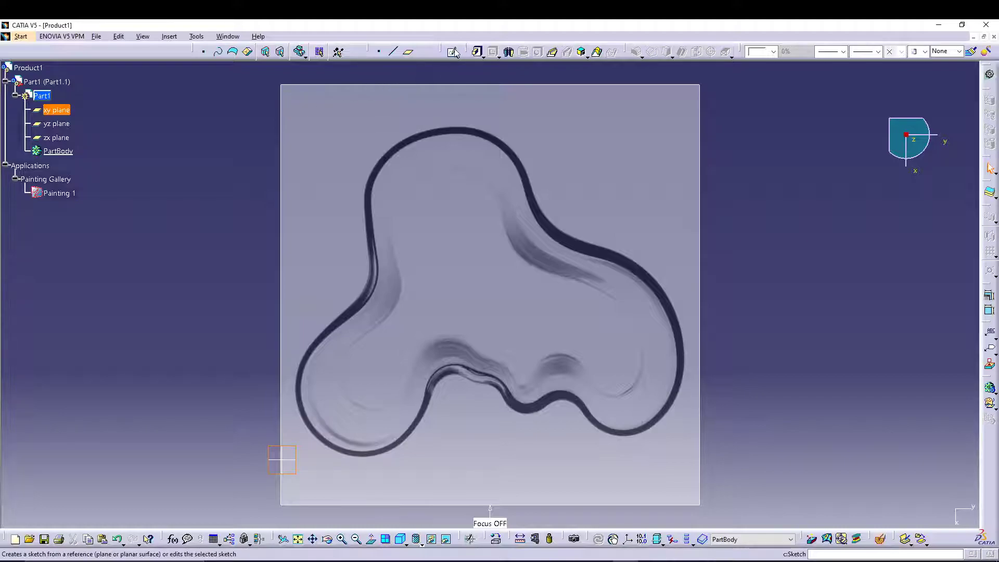
left_click(453, 52)
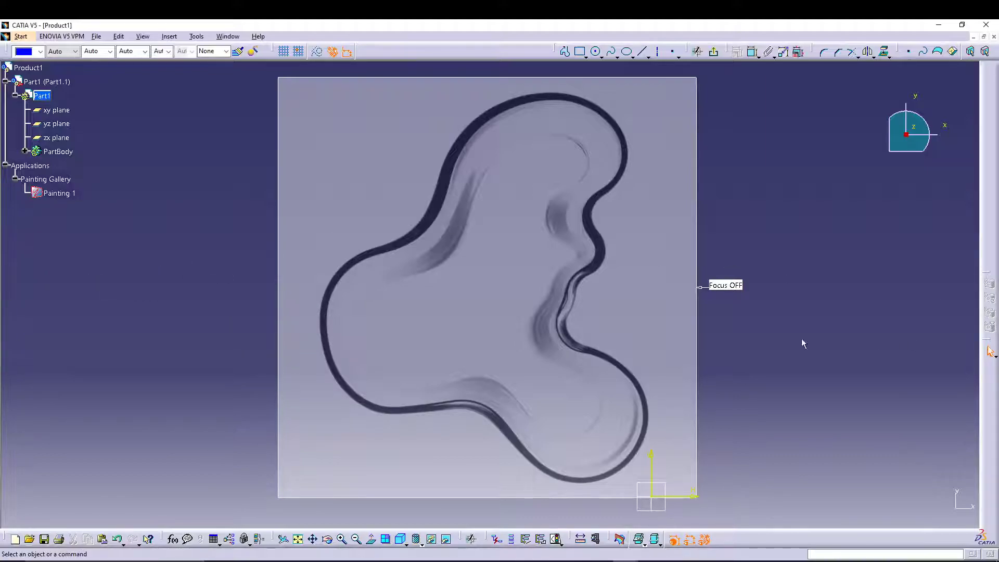
Step: Trace the outer edge of the vase outline with a spline through closely spaced control points, and close the spline
left_click(611, 52)
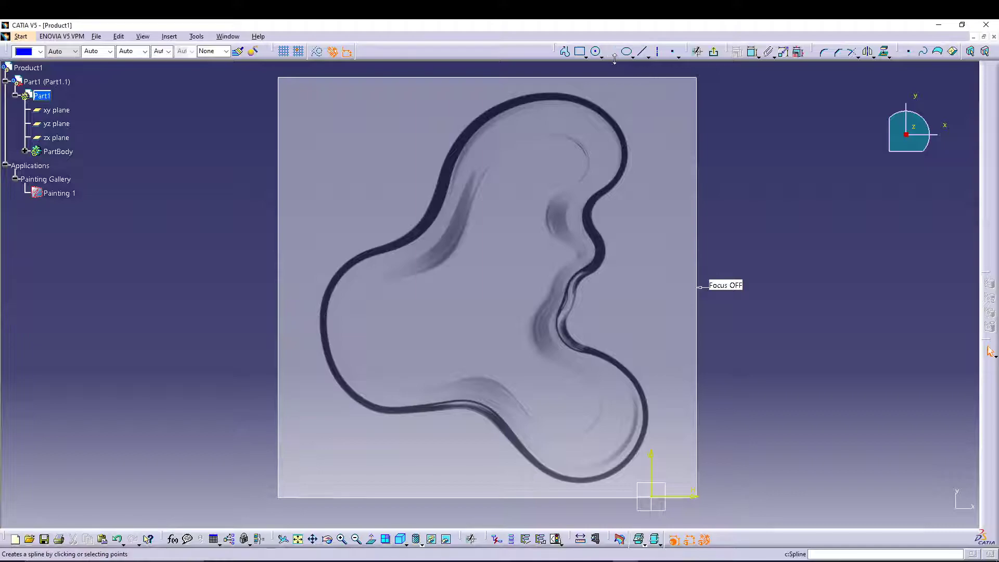
left_click(335, 274)
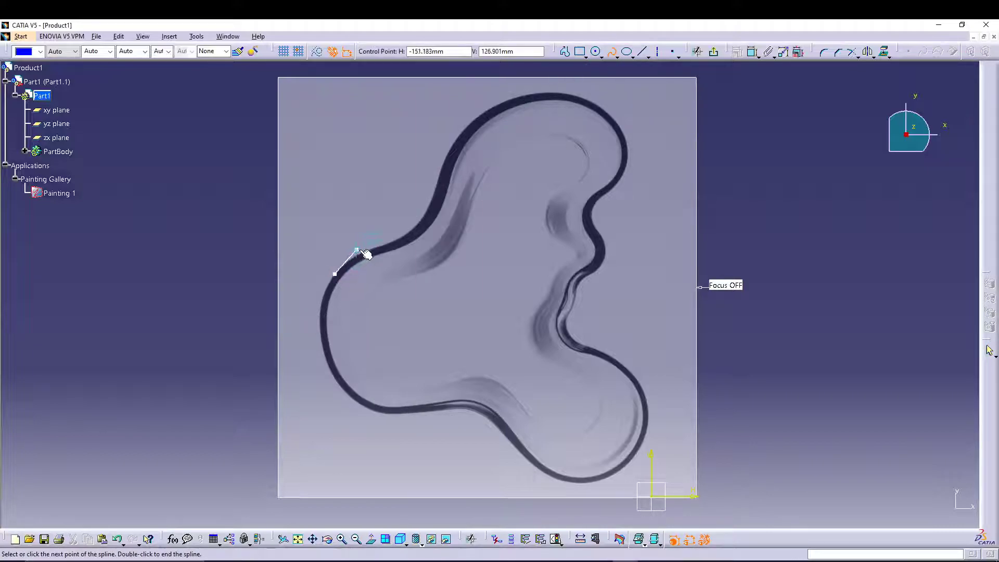
left_click(363, 249)
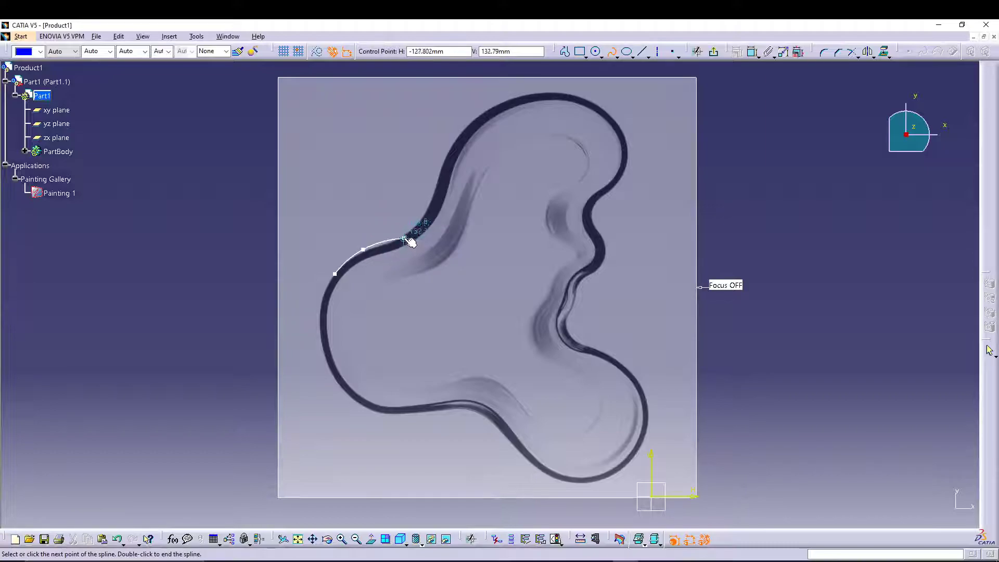
left_click(403, 236)
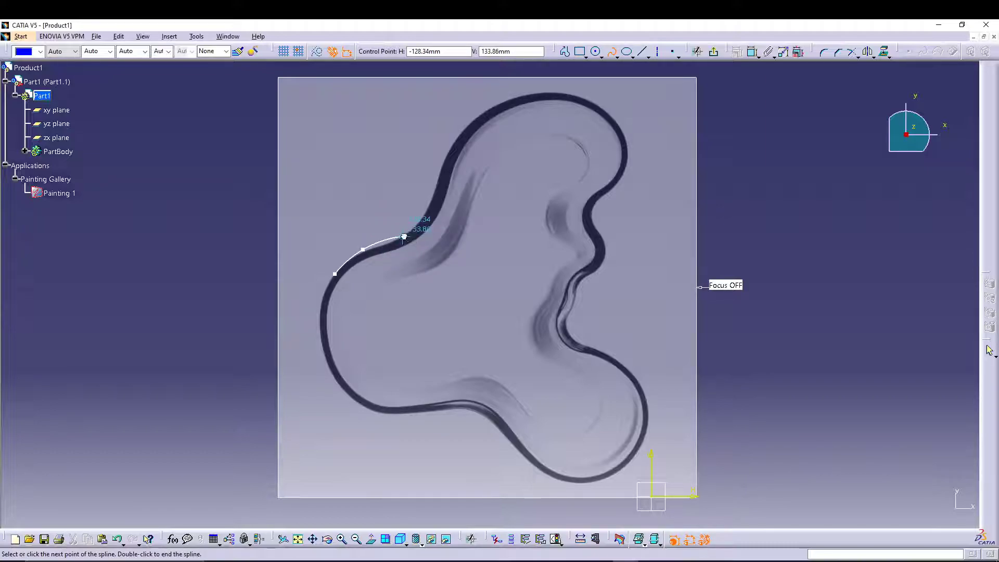
left_click(423, 214)
left_click(439, 176)
left_click(464, 129)
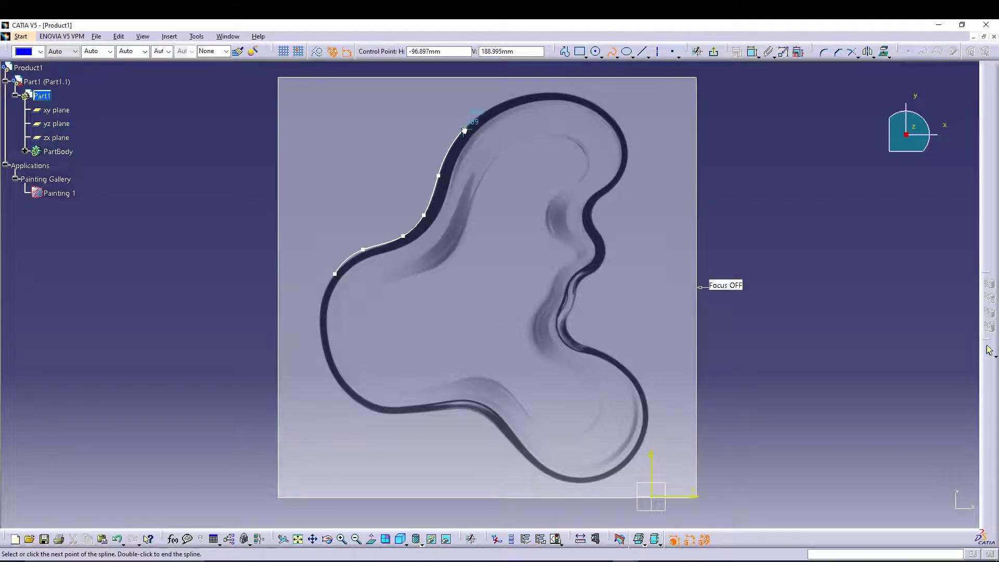
left_click(502, 102)
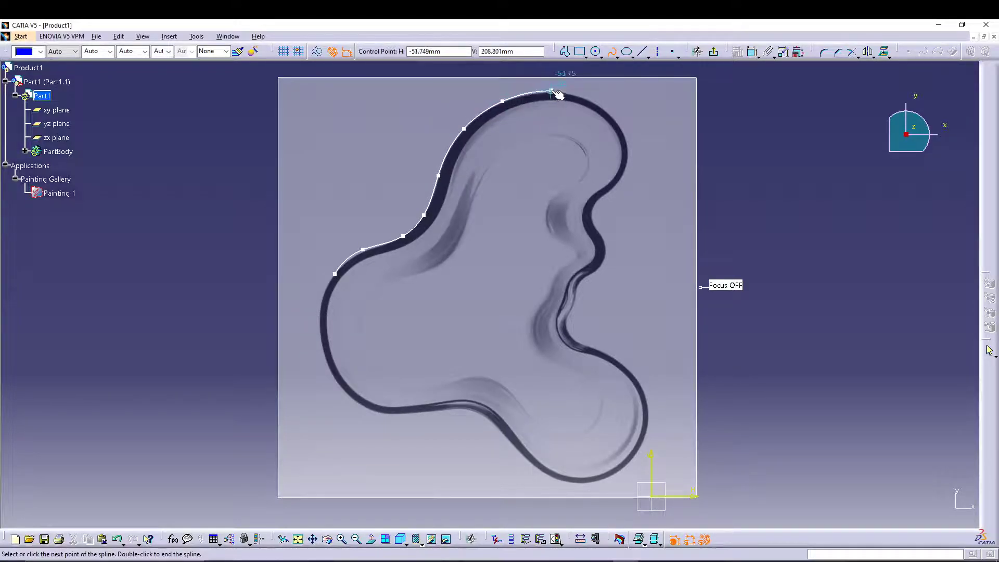
left_click(551, 91)
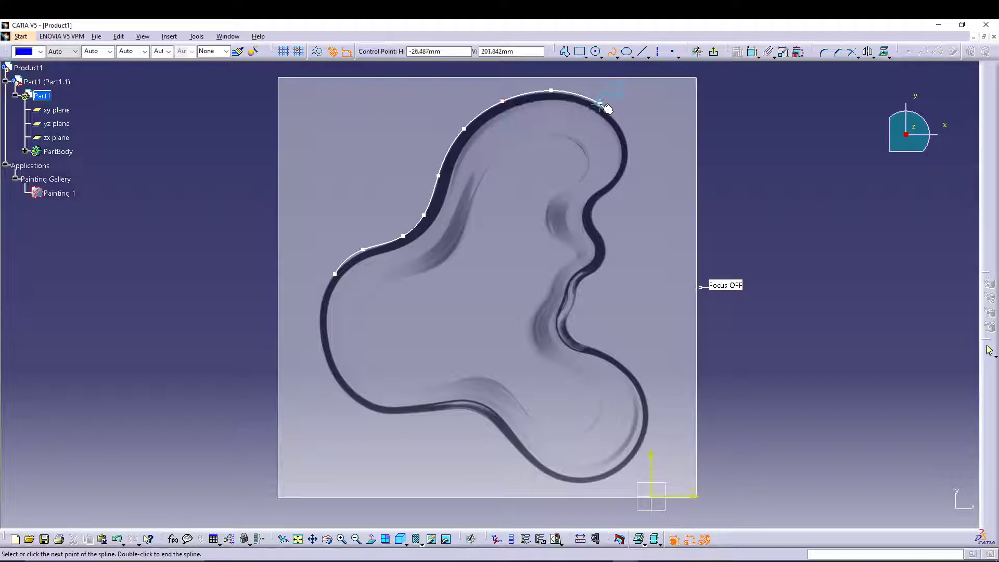
left_click(600, 105)
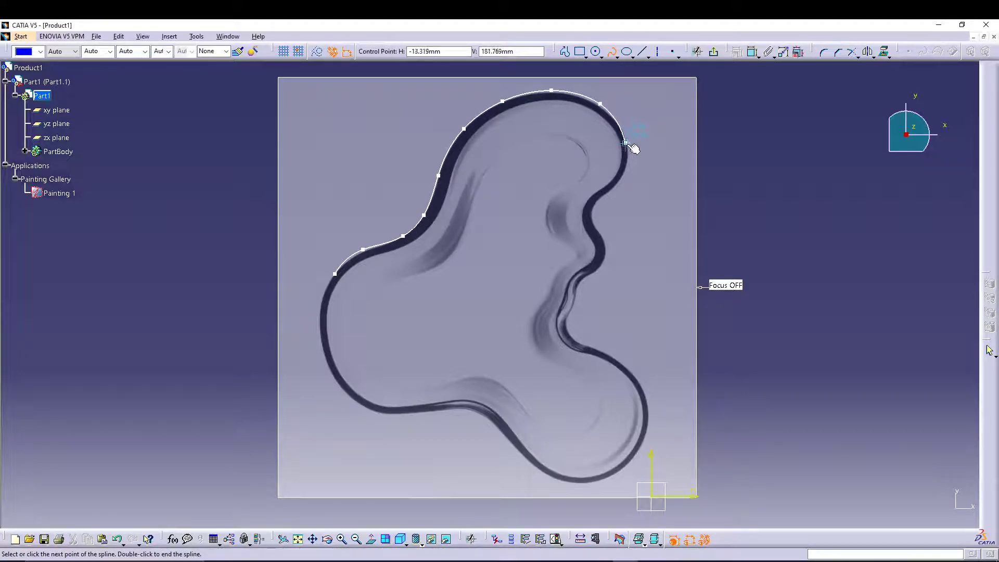
left_click(629, 145)
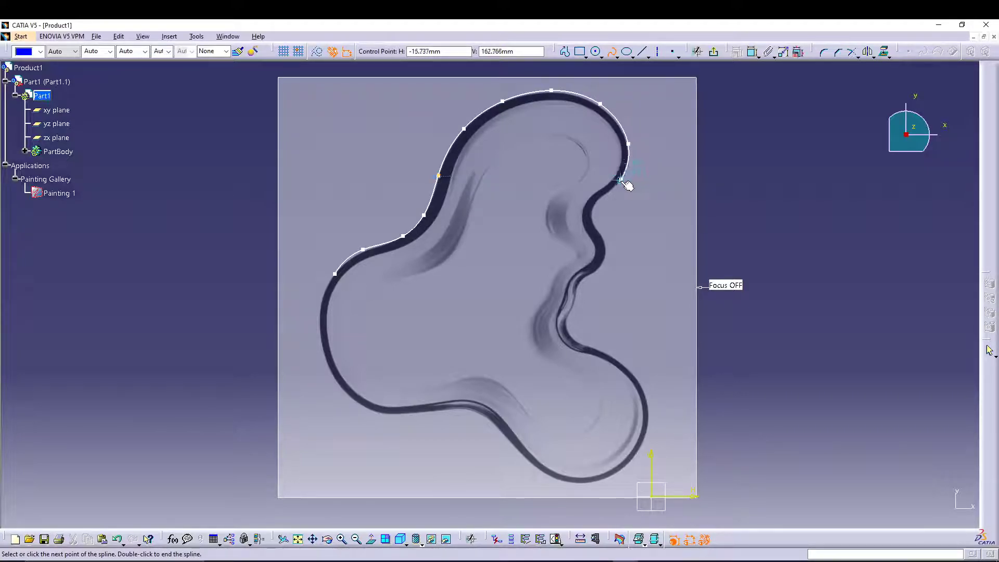
left_click(600, 194)
left_click(594, 212)
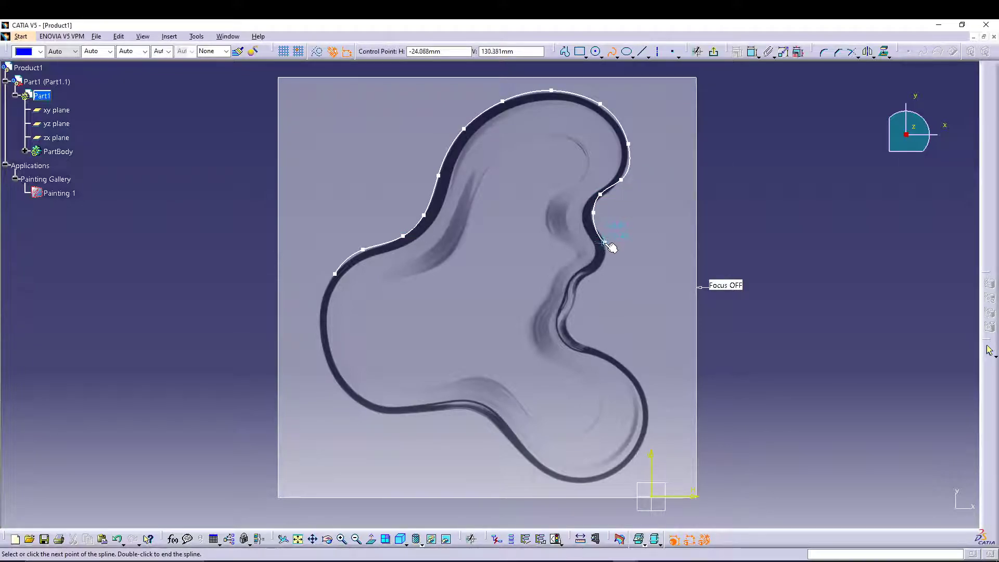
left_click(600, 231)
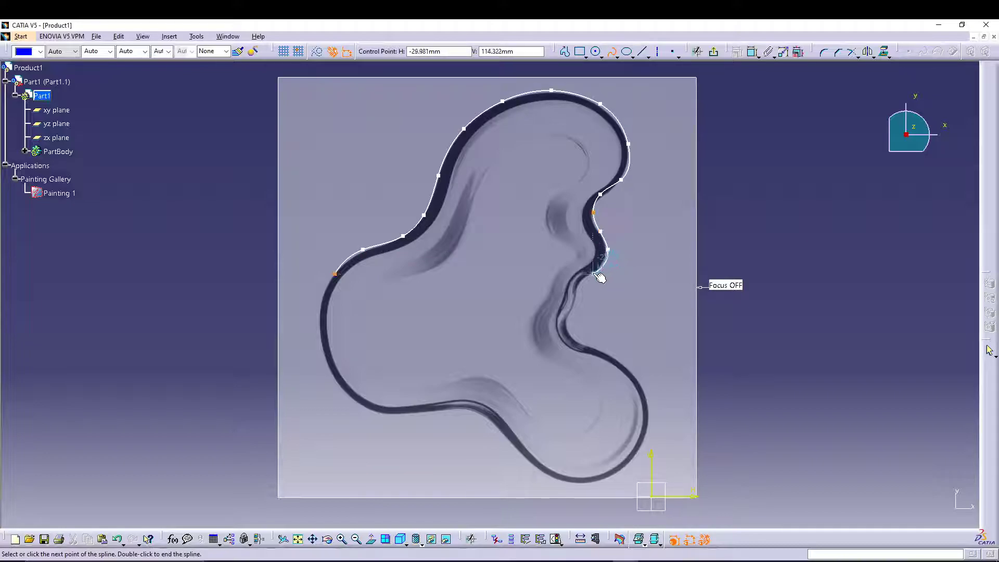
left_click(593, 274)
left_click(582, 281)
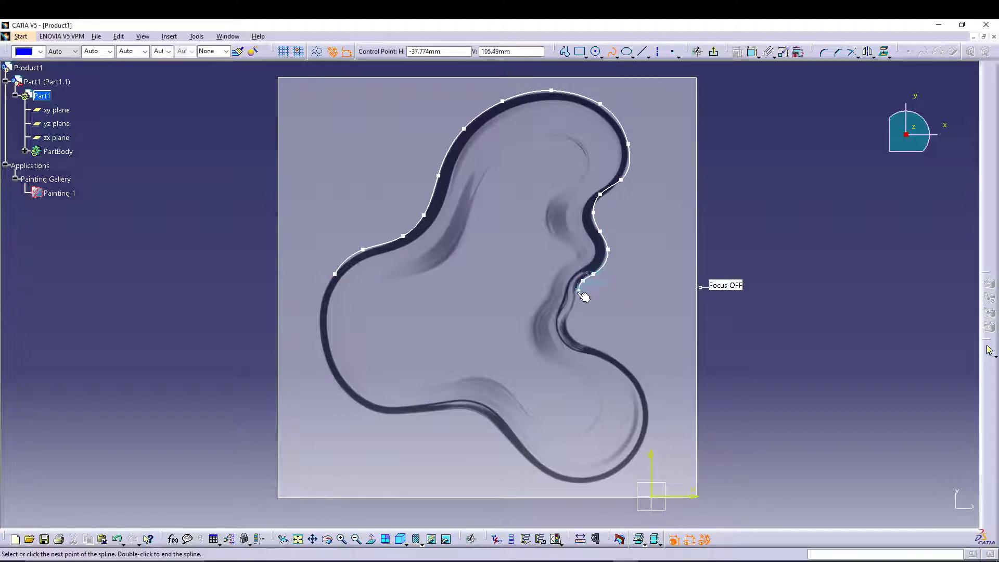
left_click(569, 313)
left_click(569, 332)
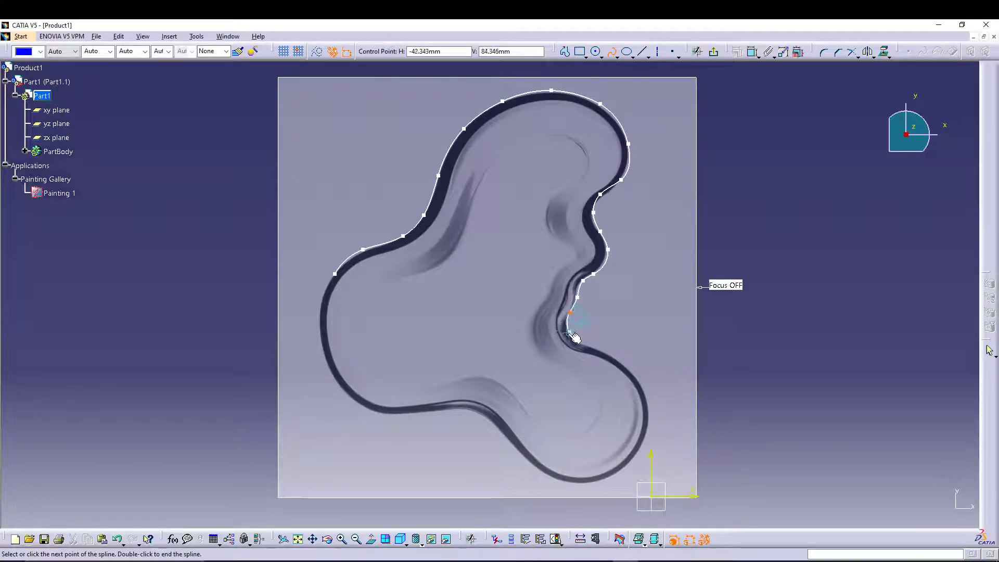
left_click(593, 349)
left_click(627, 368)
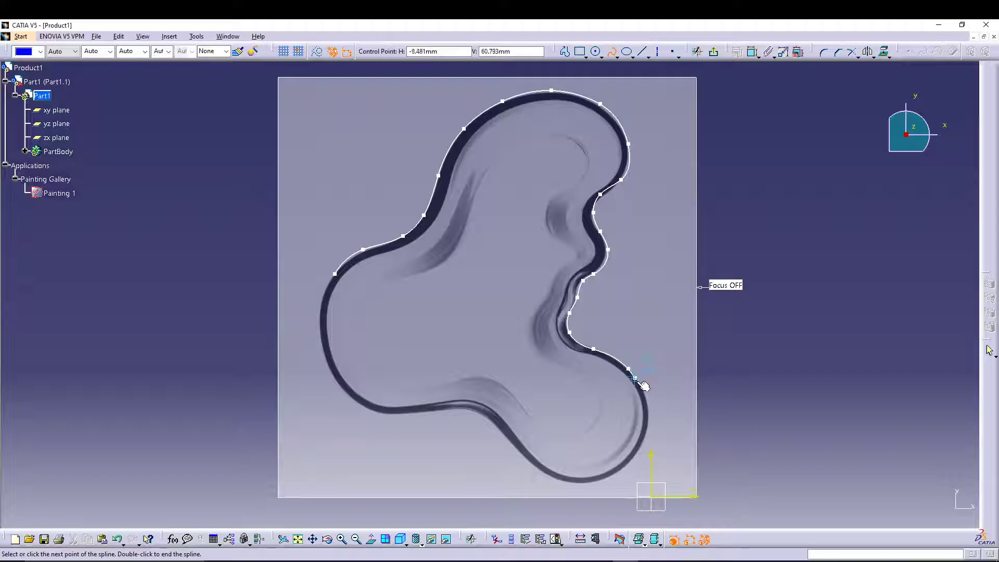
left_click(647, 401)
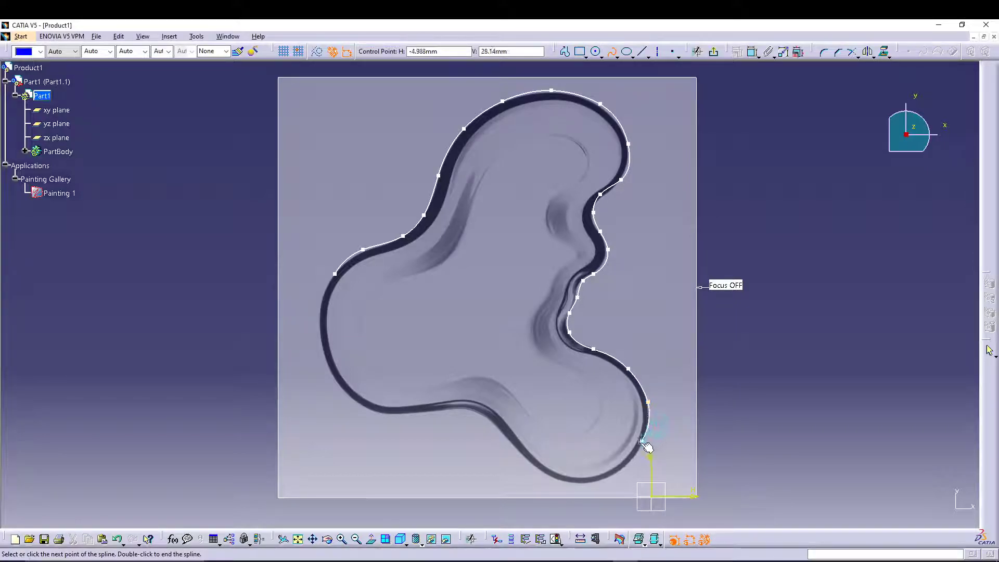
left_click(638, 448)
left_click(613, 474)
left_click(585, 482)
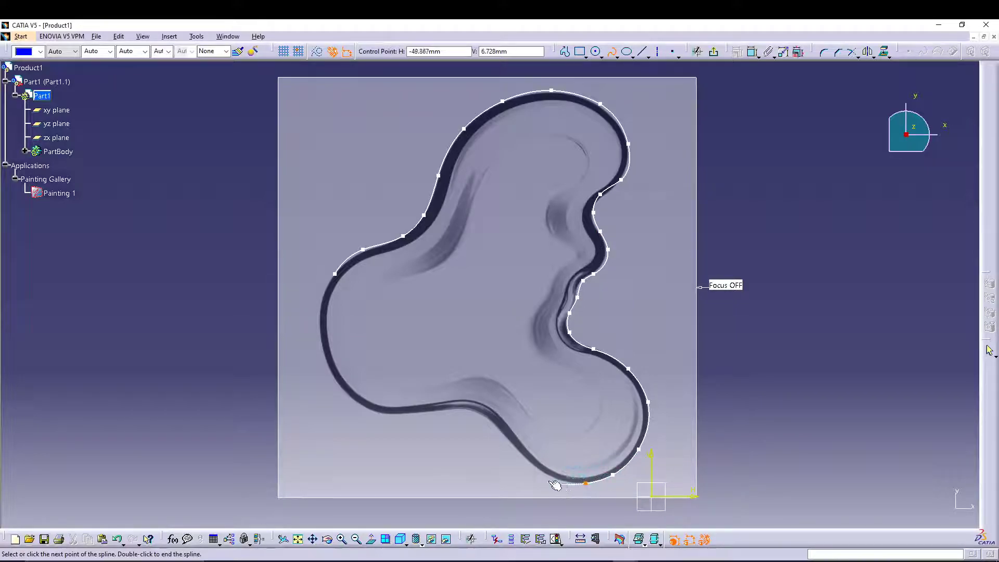
left_click(547, 475)
left_click(520, 452)
left_click(500, 429)
left_click(477, 412)
left_click(453, 409)
left_click(402, 412)
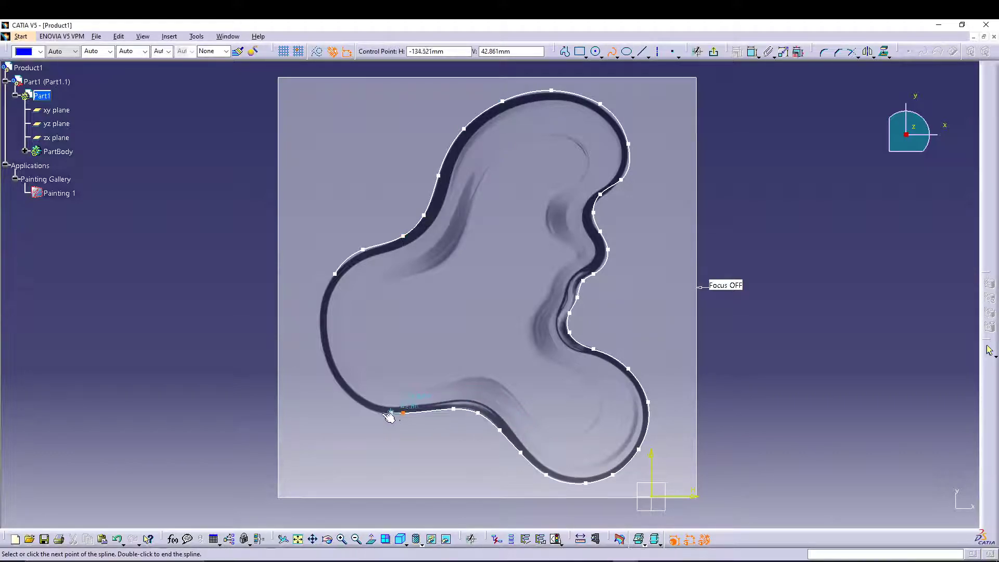
left_click(363, 409)
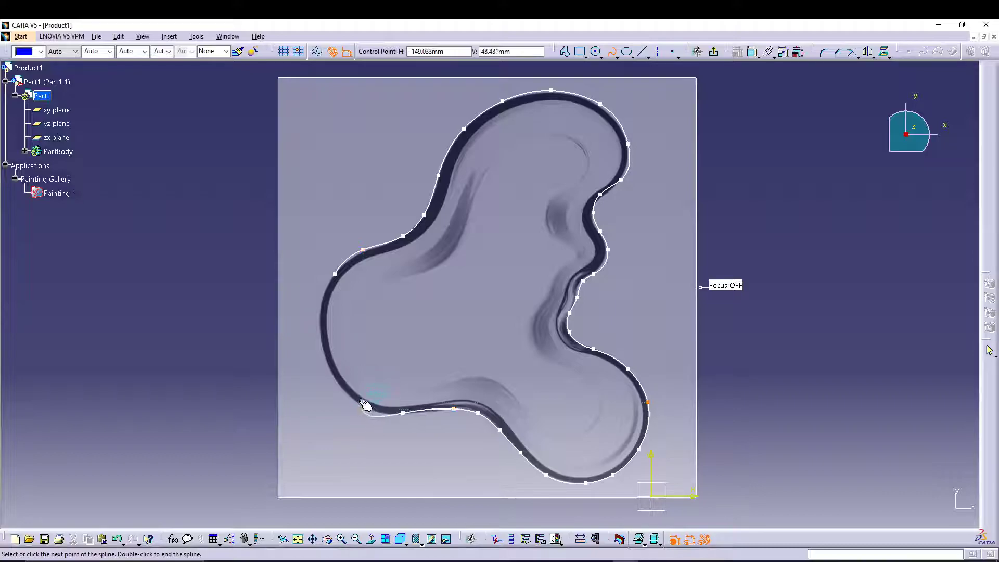
left_click(335, 377)
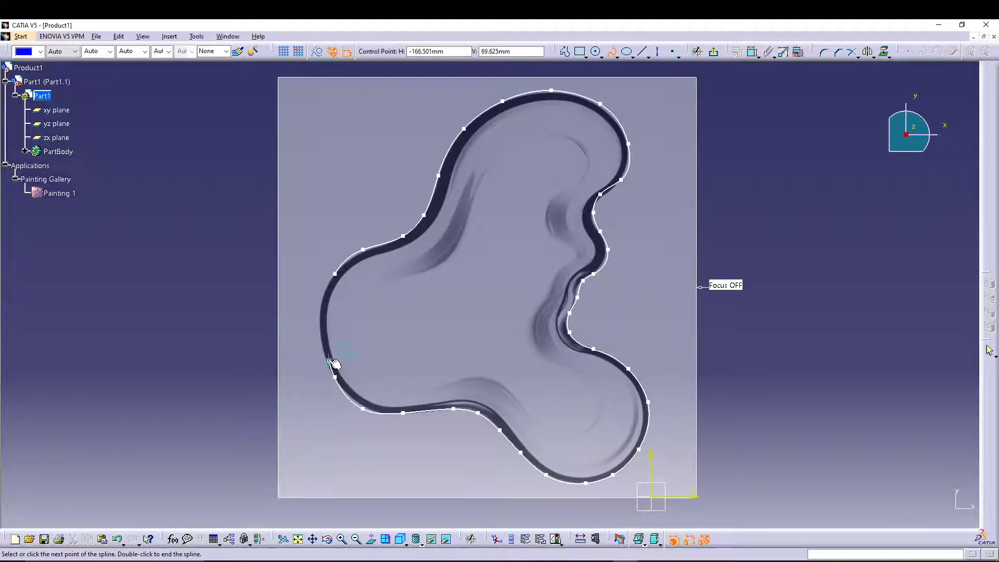
left_click(321, 331)
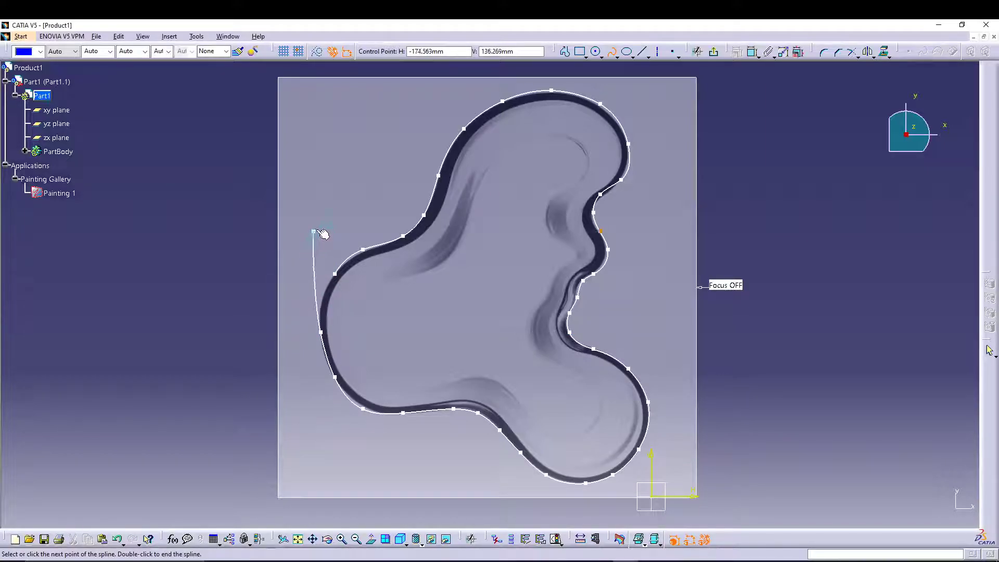
right_click(319, 231)
left_click(356, 293)
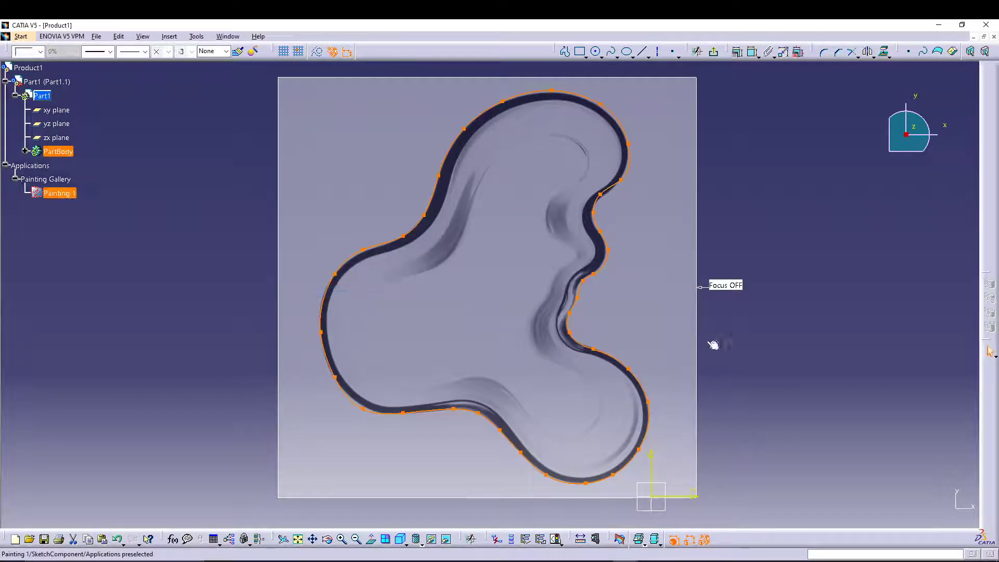
left_click(823, 354)
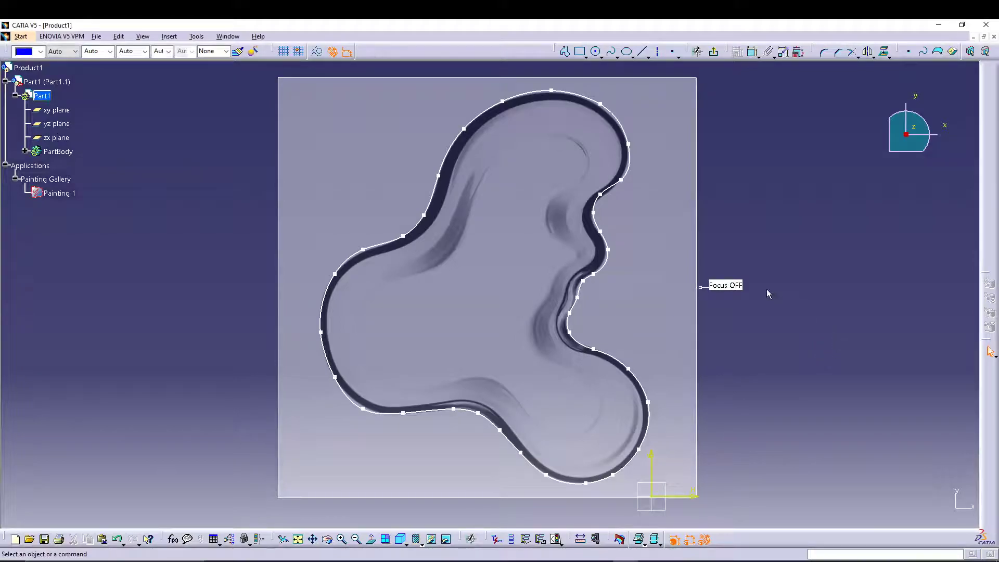
Step: Move the spline's control points at the lower and upper corners of the vase's left lobe closer to the outline's outer edge
mouse_move(780, 207)
middle_mouse_down()
mouse_move(746, 225)
mouse_move(728, 218)
middle_mouse_up()
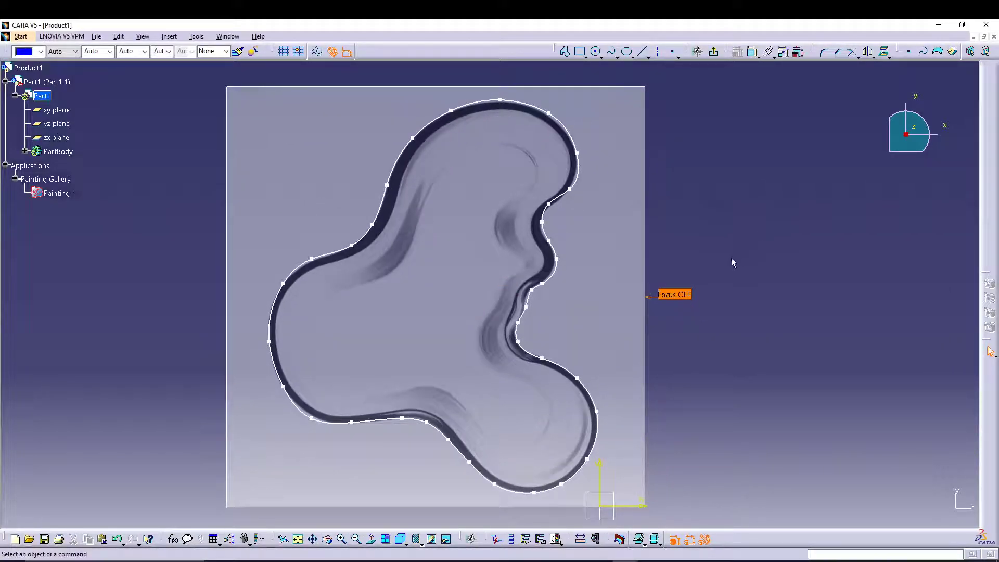
left_click(308, 416)
left_click(520, 437)
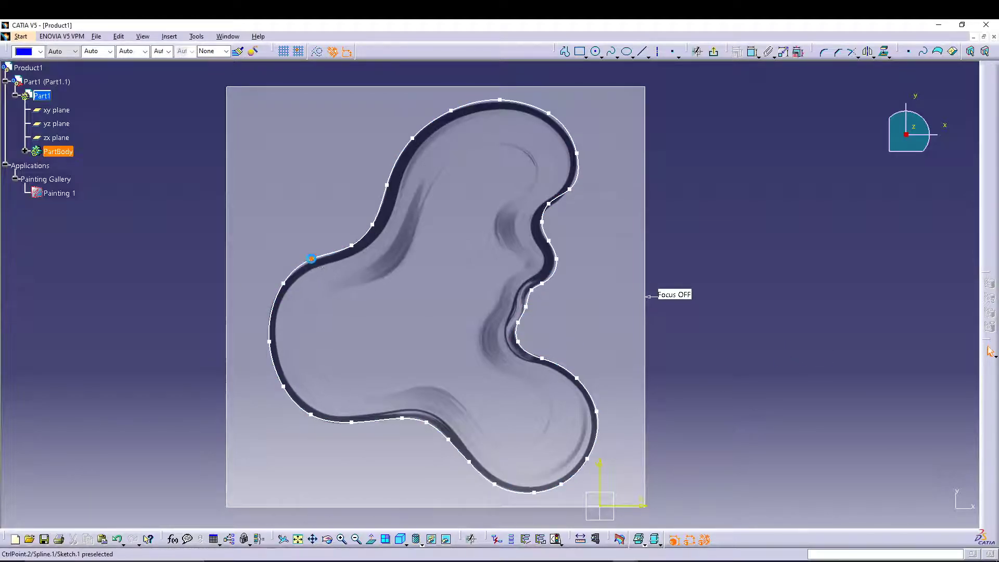
left_click(315, 260)
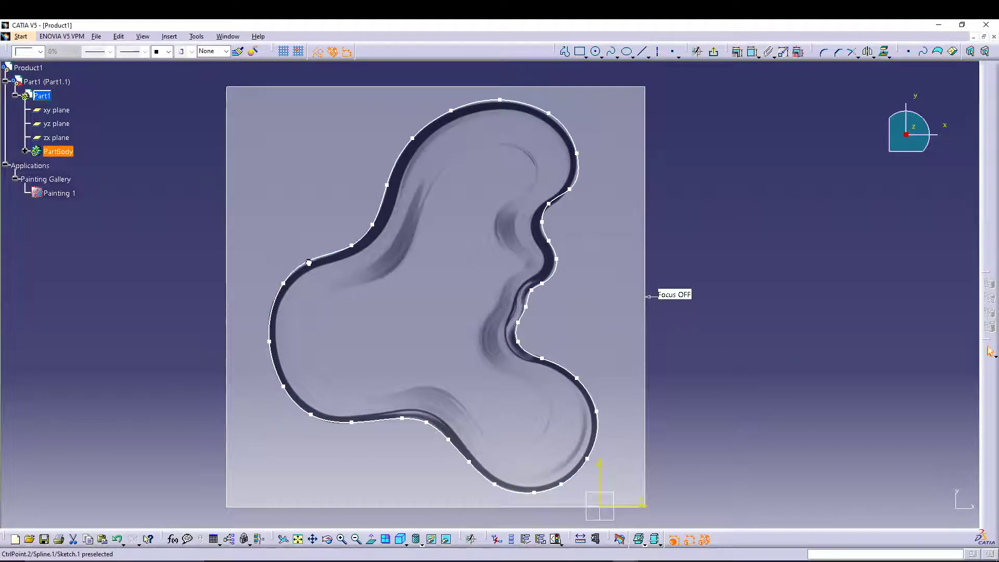
left_click(725, 172)
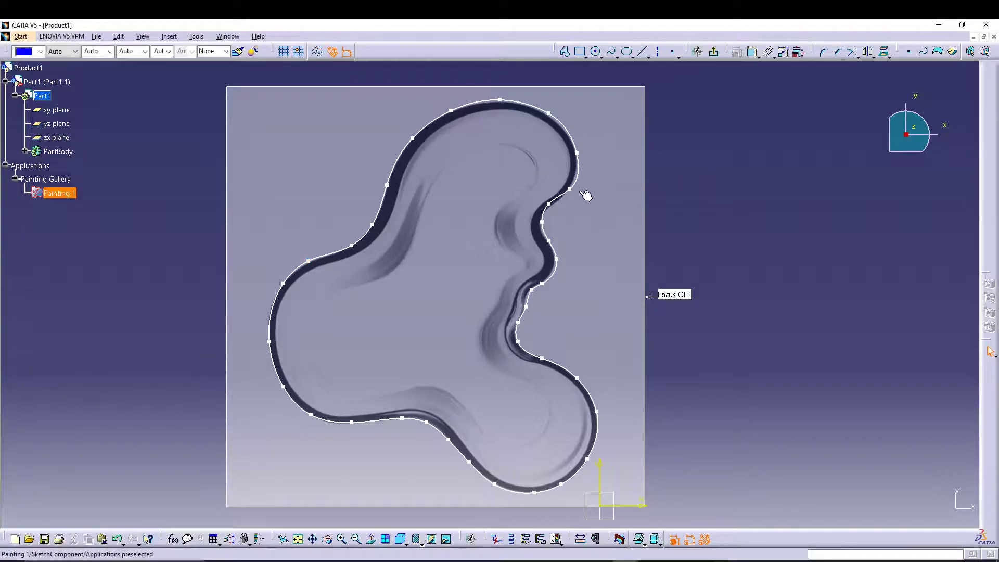
Step: Move the spline's control points along the wavy inlet on the vase's right side onto the outline's outer edge
left_click(553, 205)
left_click(666, 211)
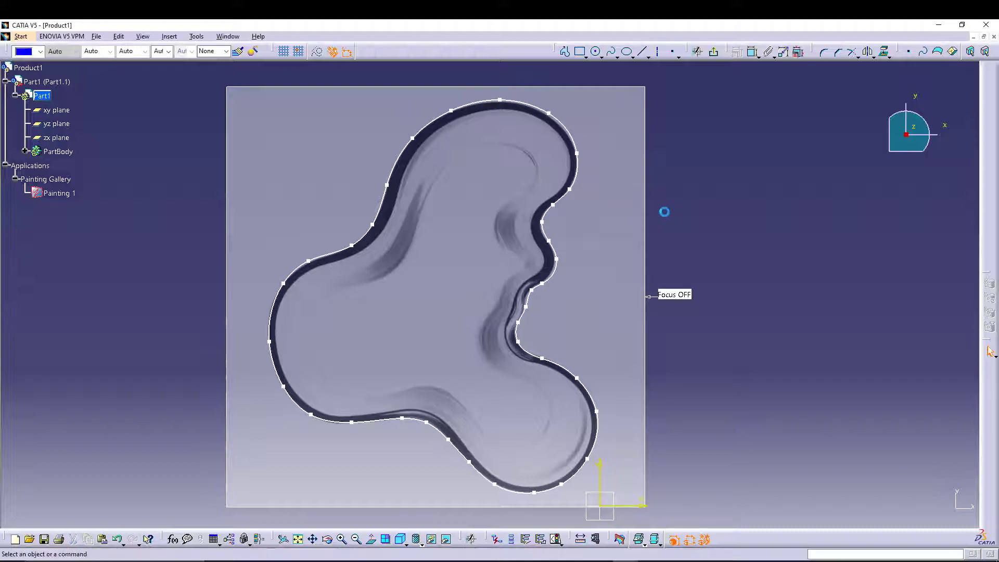
left_click(554, 260)
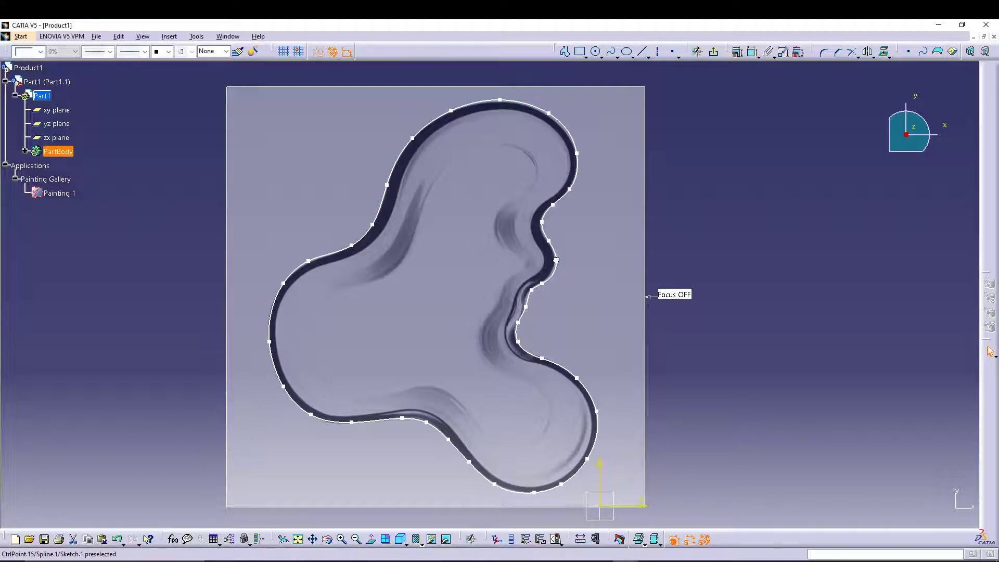
left_click(691, 256)
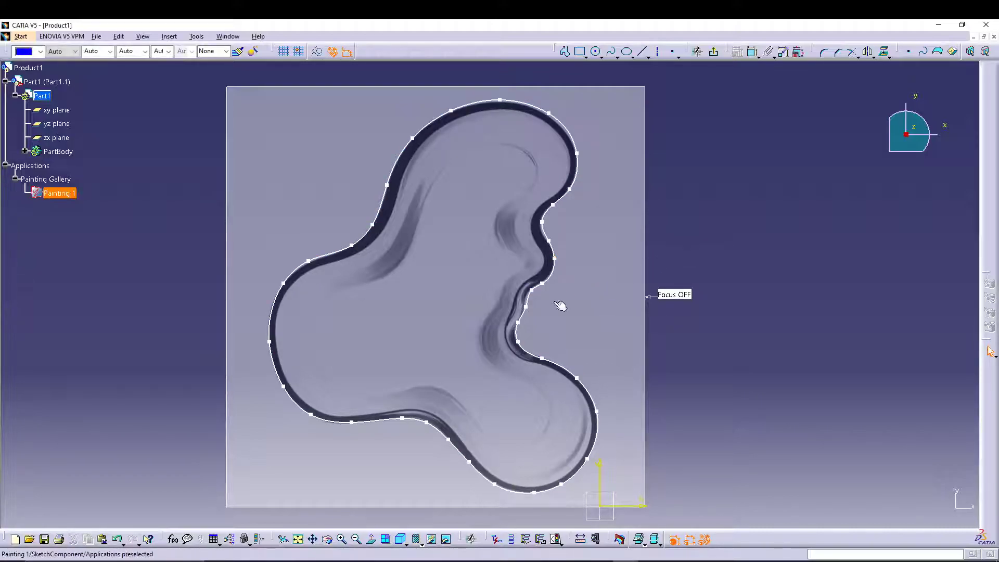
left_click(532, 291)
left_click_drag(531, 293, 528, 292)
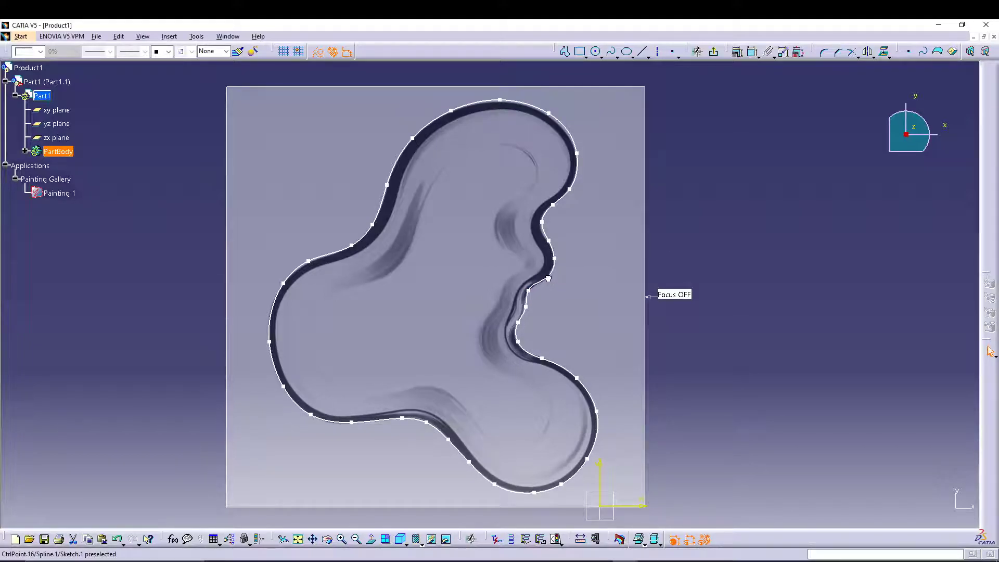
left_click(784, 235)
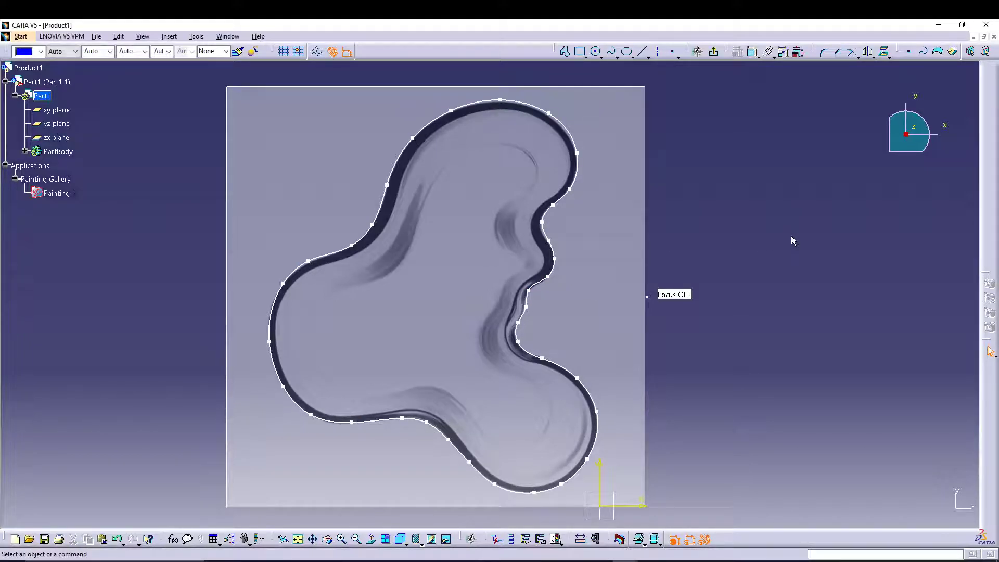
left_click(546, 224)
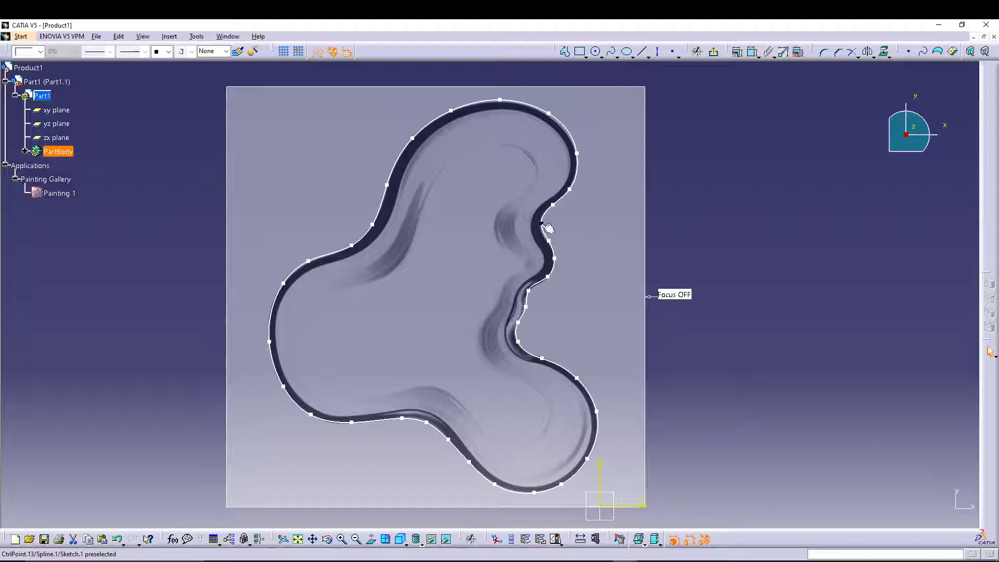
left_click(728, 282)
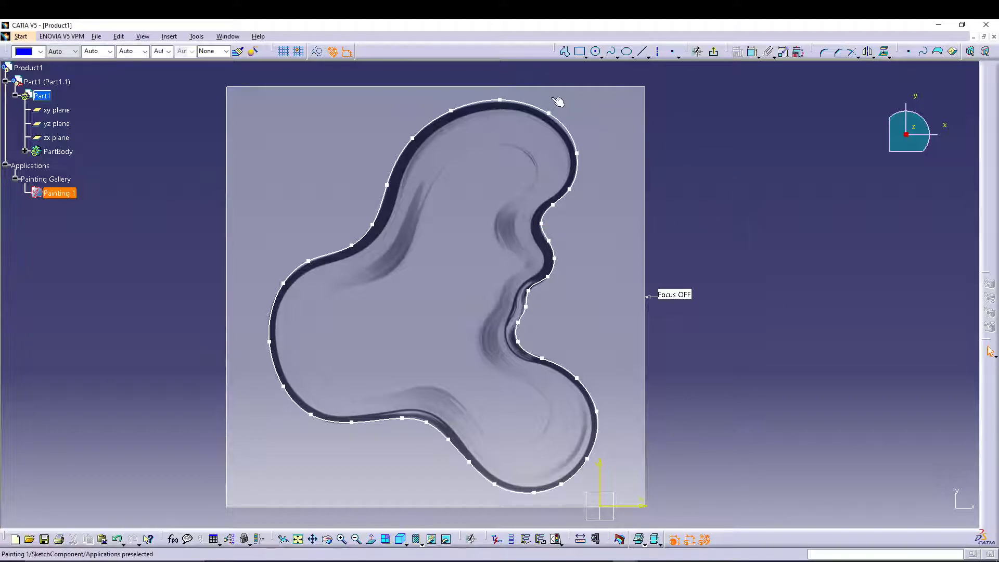
Step: Move the spline's control points around the crown of the vase's upper lobe onto the outline's outer edge, and exit the sketch
left_click(501, 101)
left_click_drag(500, 103, 500, 104)
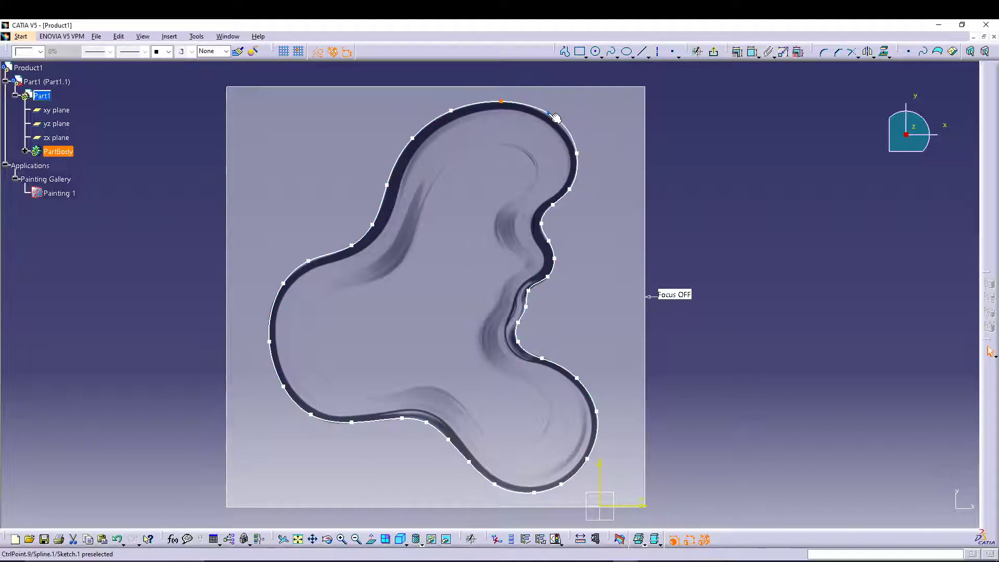
left_click_drag(550, 116, 557, 121)
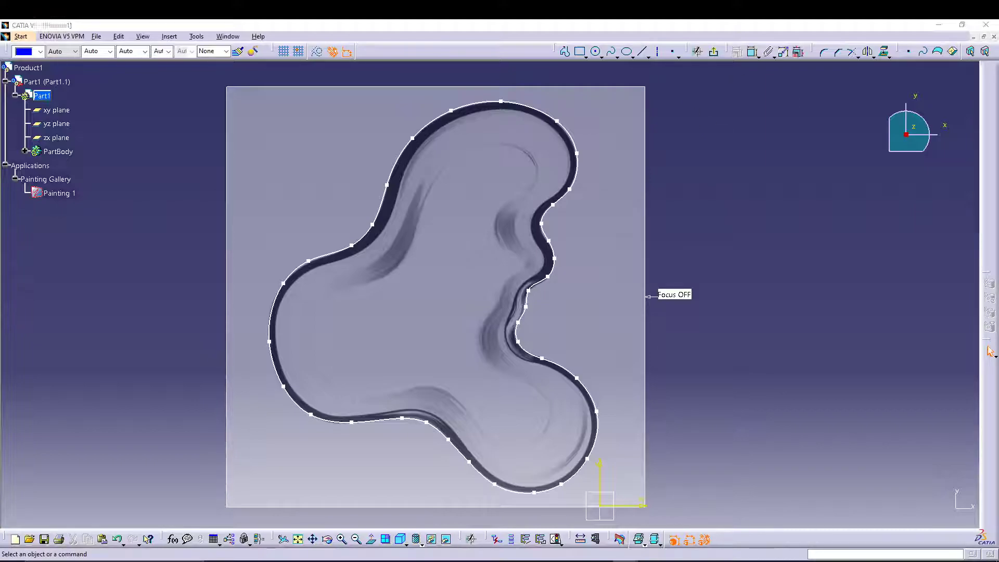
left_click(713, 51)
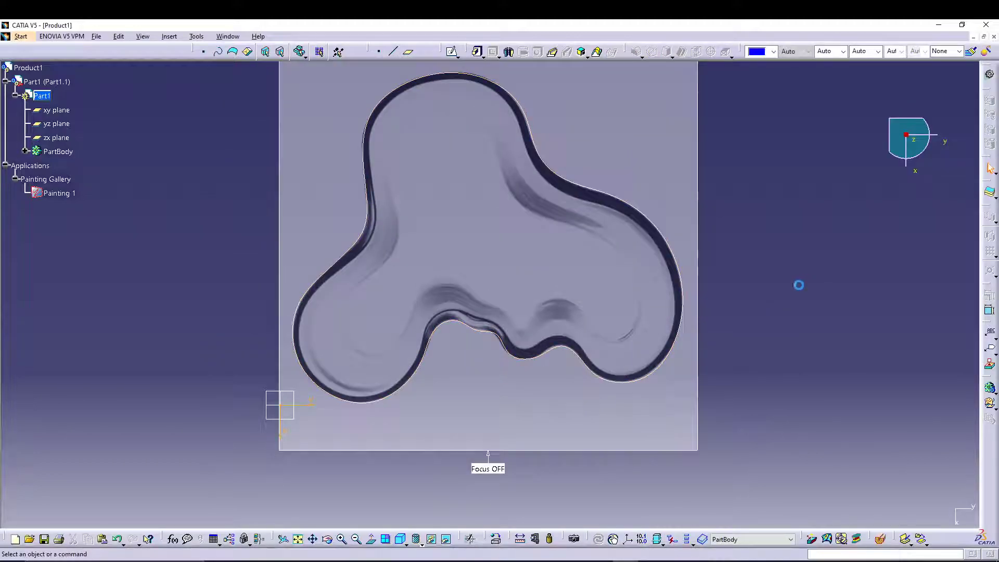
Step: Create a plane offset 150 mm from the xy plane, with the direction reversed so it lies below the image
middle_click_drag(747, 359, 513, 239)
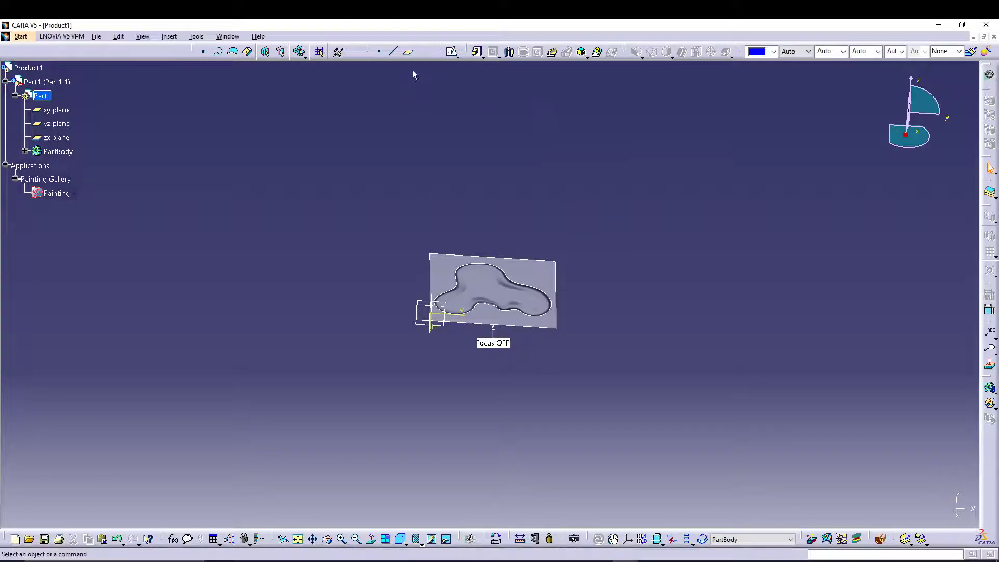
middle_click_drag(697, 210, 598, 208)
left_click(408, 52)
left_click(64, 110)
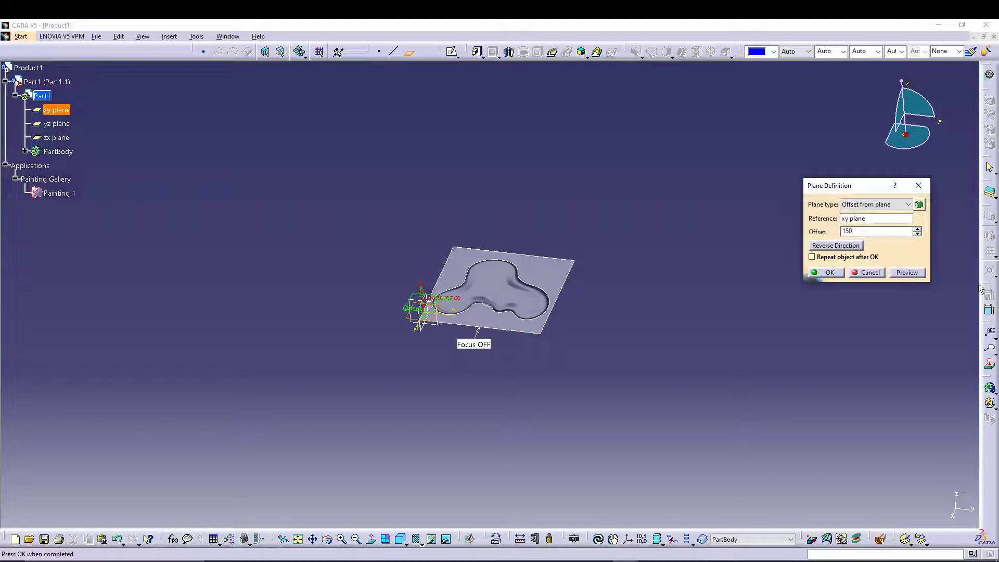
left_click(906, 272)
left_click(836, 245)
middle_click_drag(650, 459, 641, 381)
left_click(822, 274)
Step: Start a sketch on the new offset plane below the vase image
left_click(436, 382)
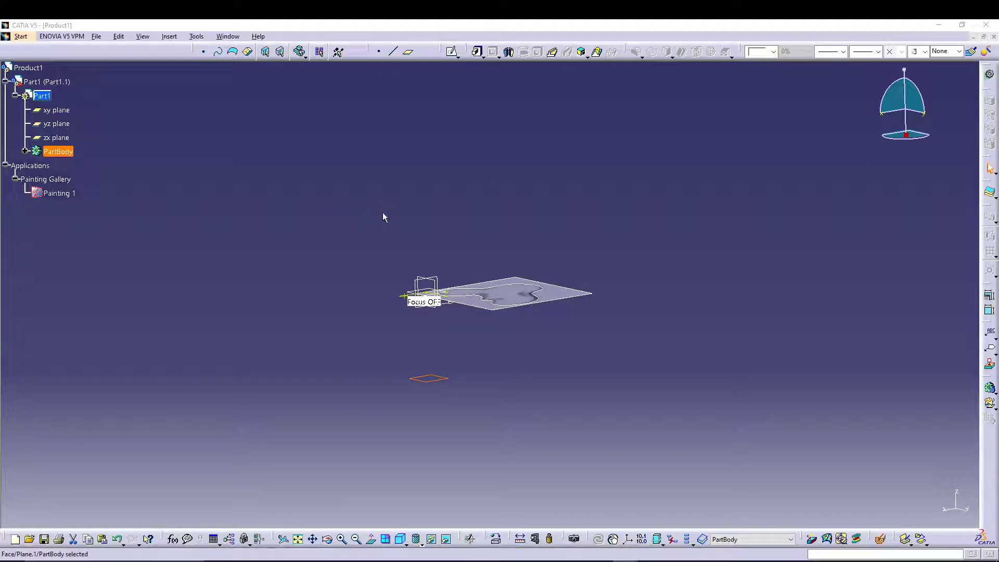
left_click(451, 51)
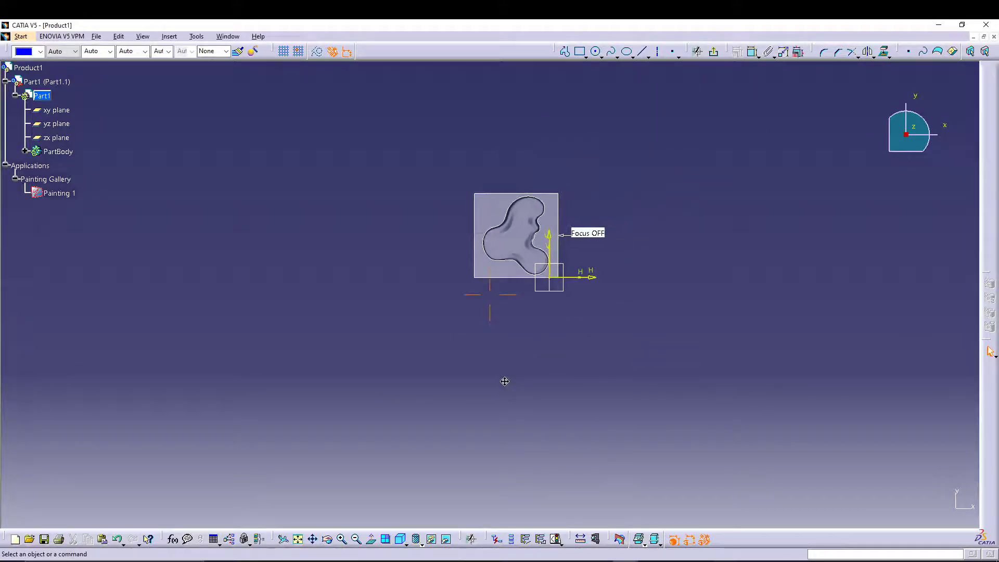
mouse_move(555, 334)
middle_mouse_down()
mouse_move(499, 407)
mouse_move(499, 374)
mouse_move(490, 417)
mouse_move(491, 401)
middle_mouse_up()
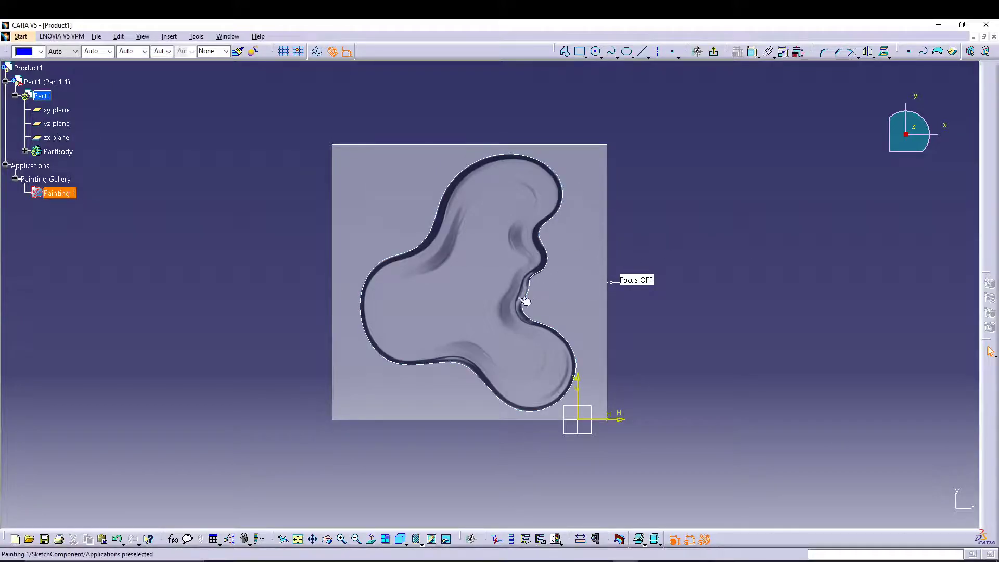
Step: Trace the vase's smaller base contour inside the outer outline with a spline through spaced control points, and close the spline
left_click(612, 52)
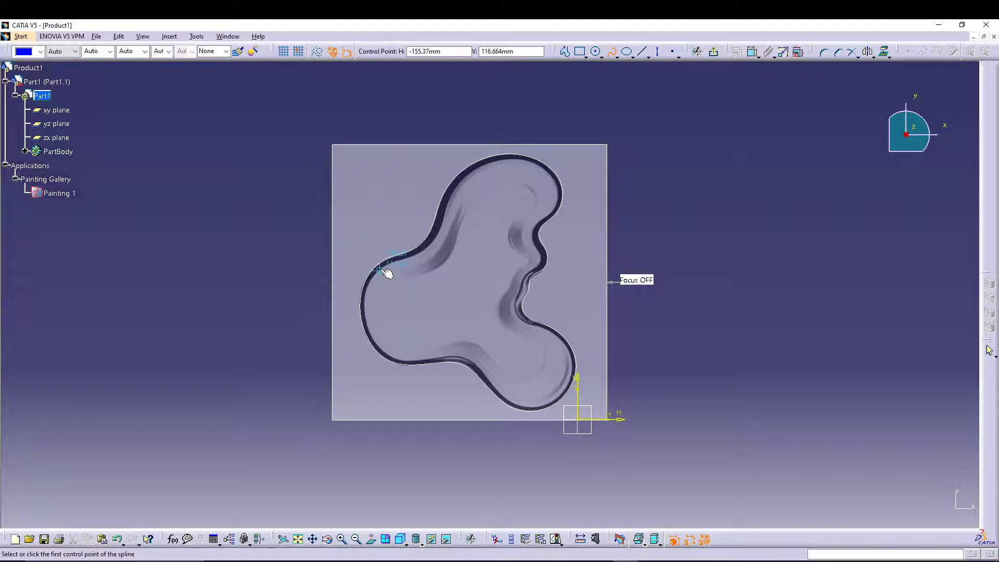
middle_click_drag(388, 273, 379, 234)
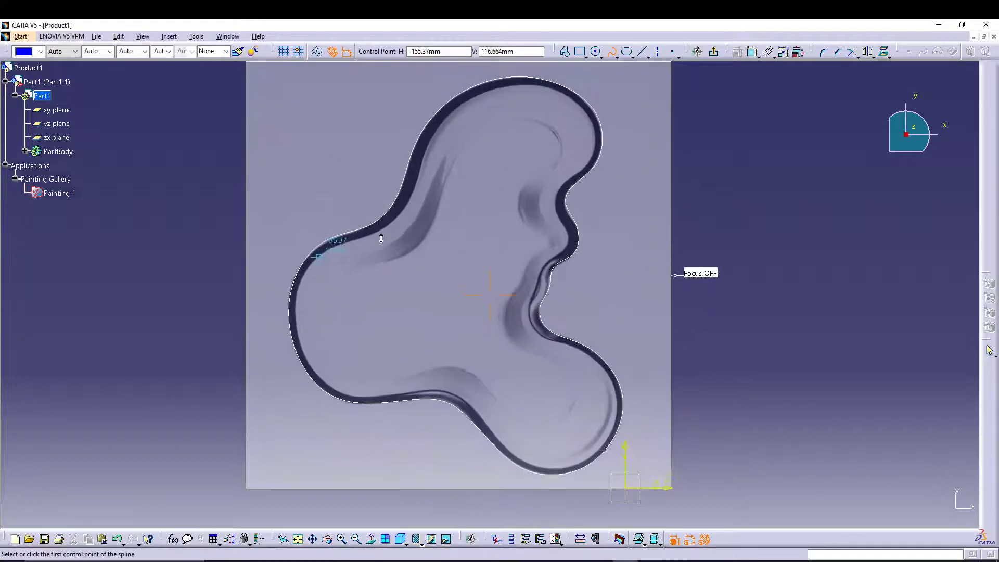
left_click(338, 267)
left_click(318, 300)
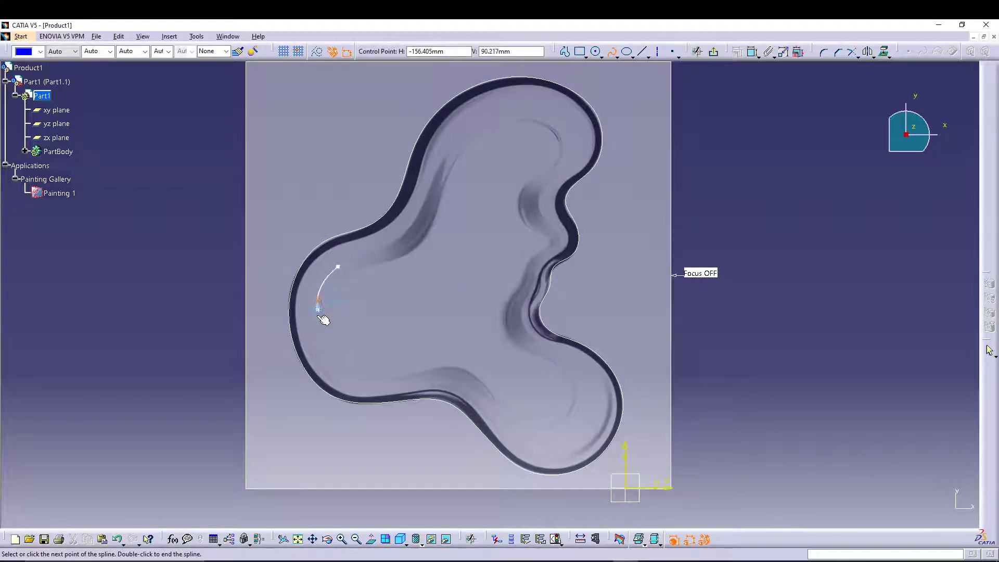
left_click(317, 350)
left_click(377, 381)
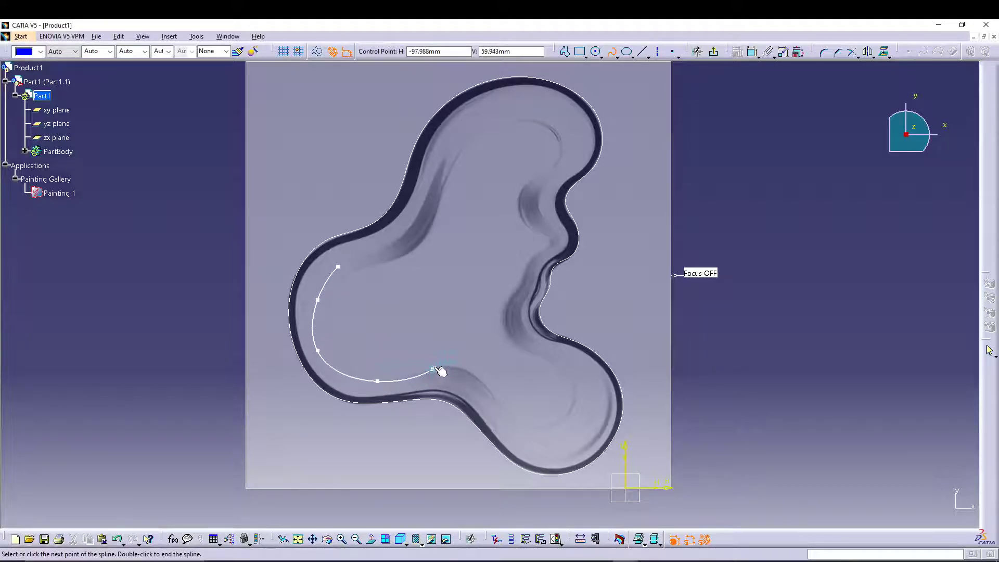
left_click(435, 366)
left_click(471, 373)
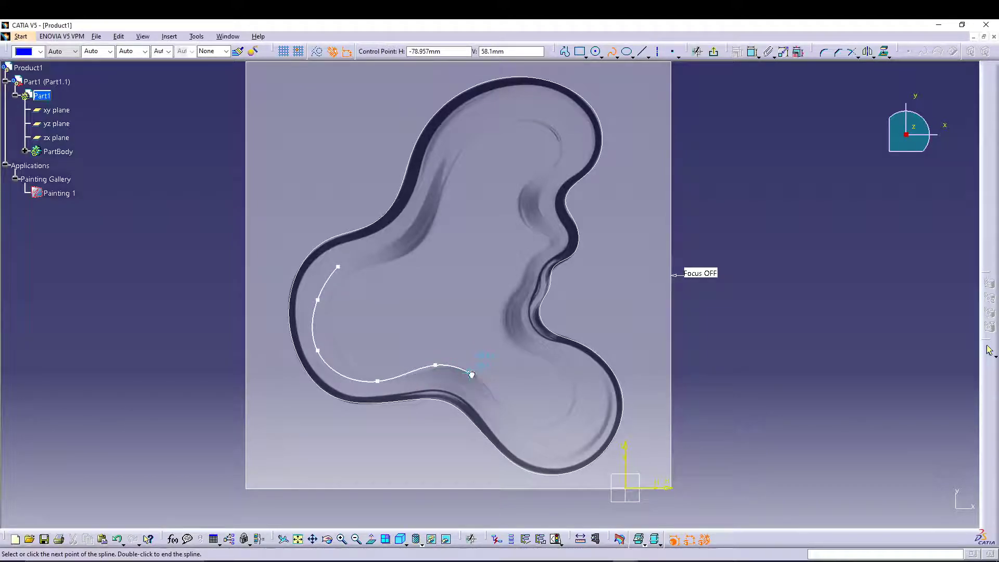
left_click(504, 414)
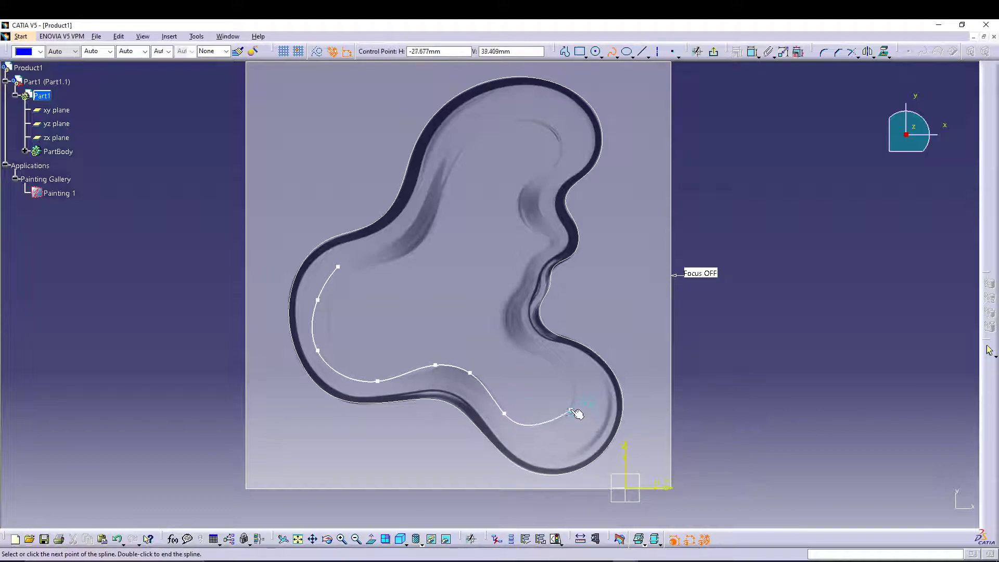
left_click(568, 430)
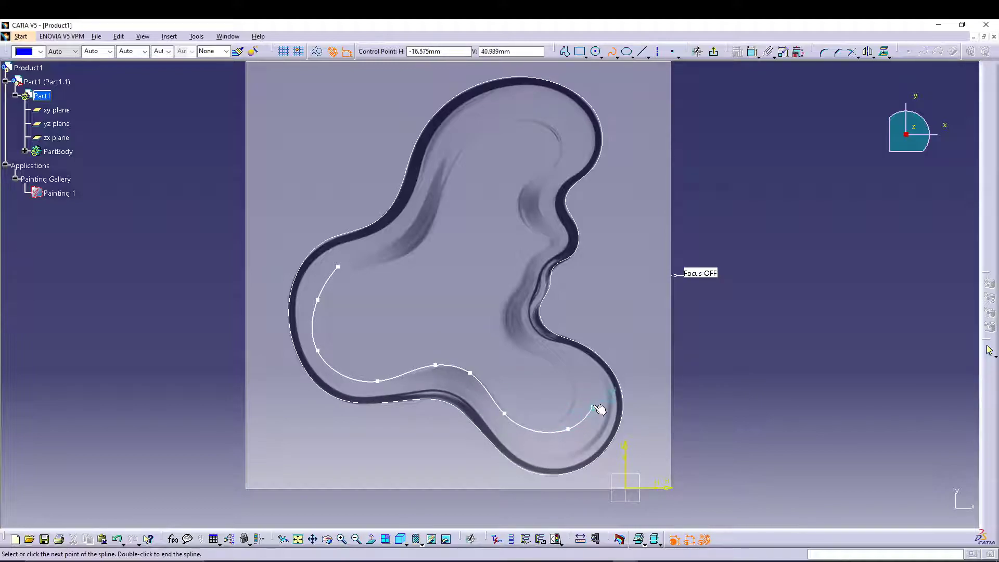
left_click(577, 353)
left_click(537, 330)
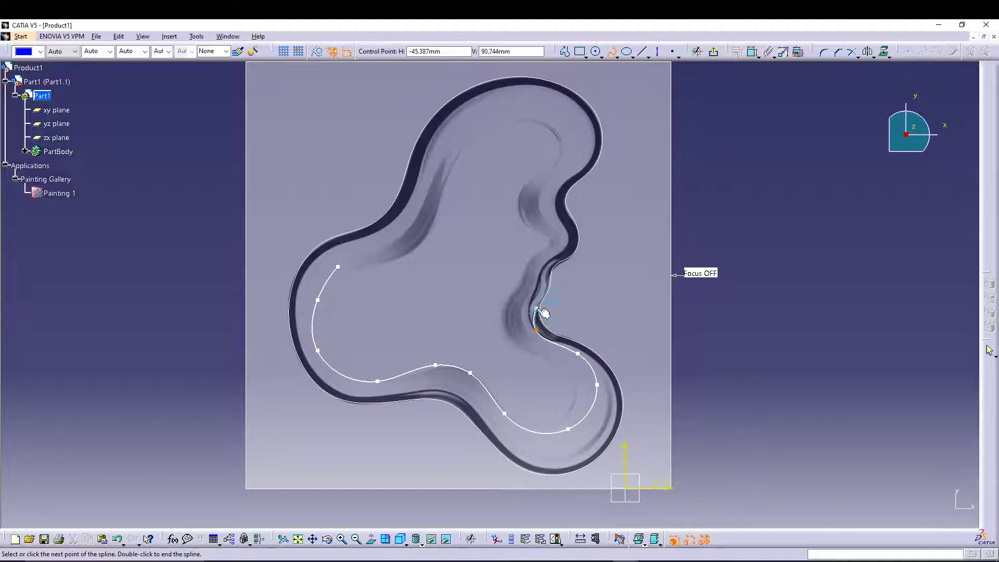
left_click(543, 305)
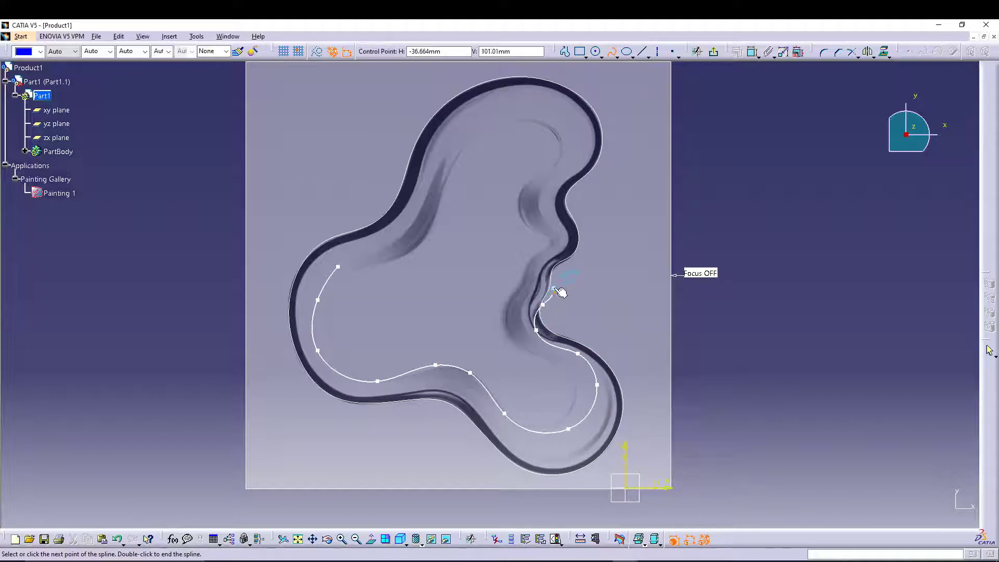
left_click(553, 271)
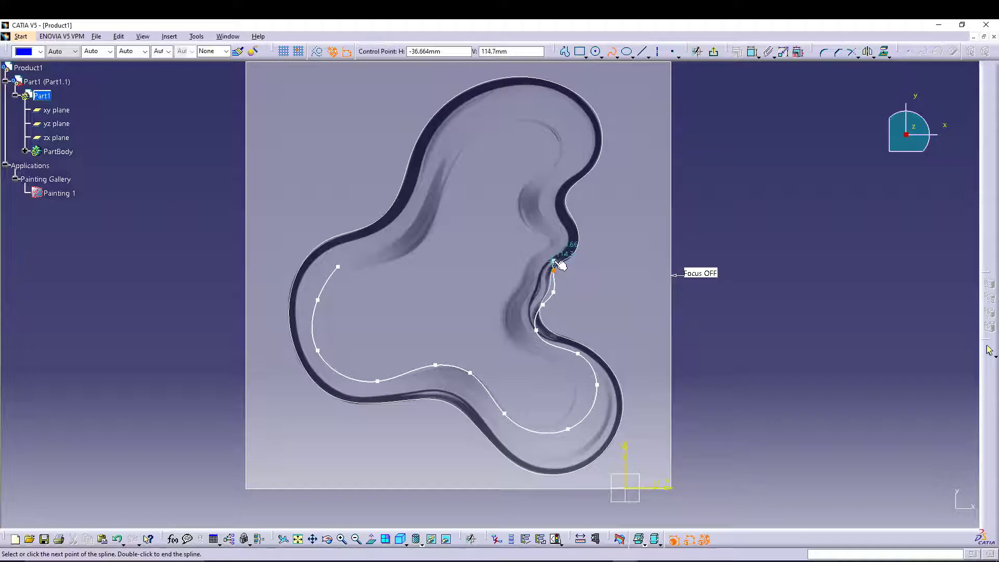
left_click(552, 259)
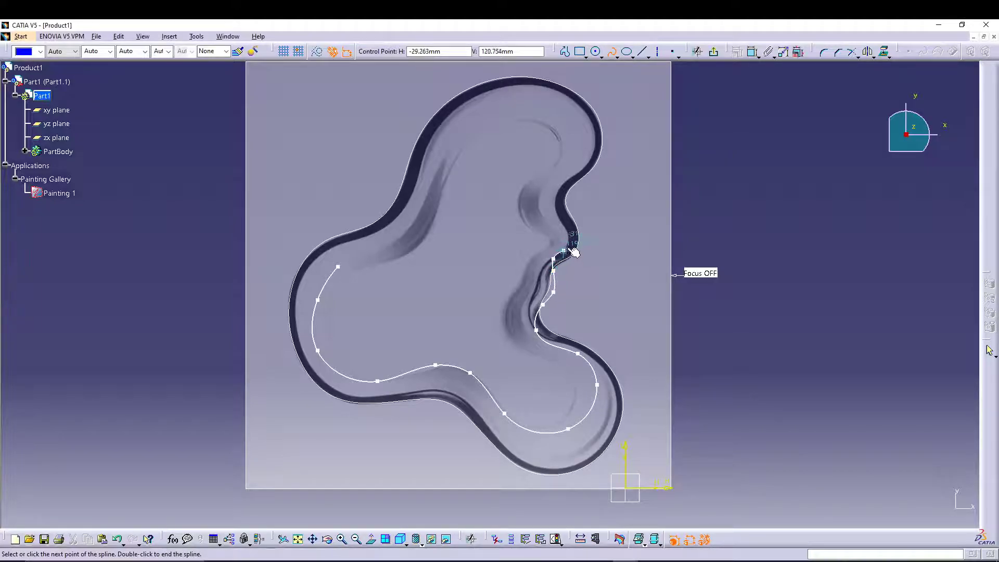
left_click(571, 242)
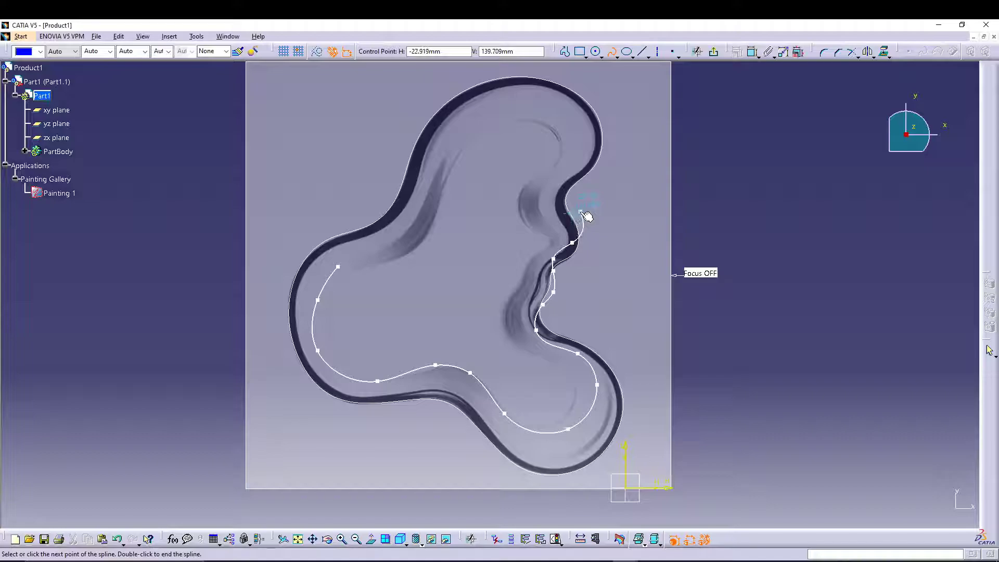
left_click(553, 207)
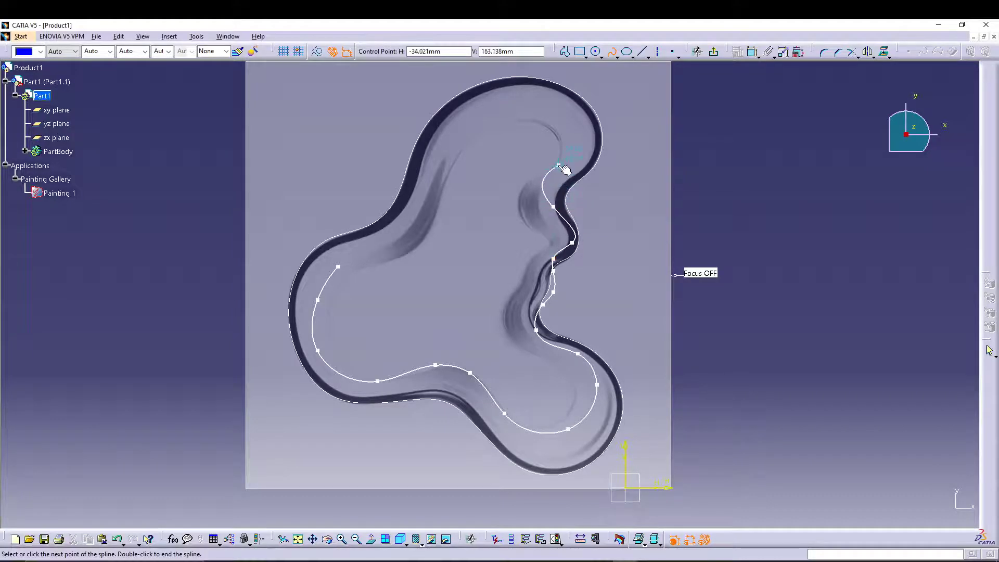
left_click(558, 172)
left_click(571, 120)
left_click(517, 108)
left_click(455, 135)
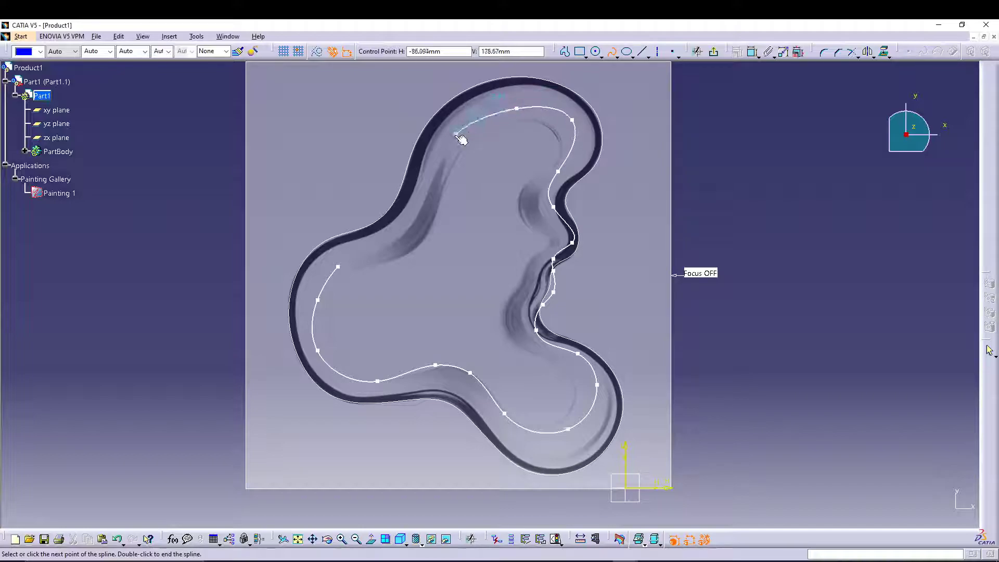
left_click(425, 193)
left_click(384, 245)
right_click(353, 259)
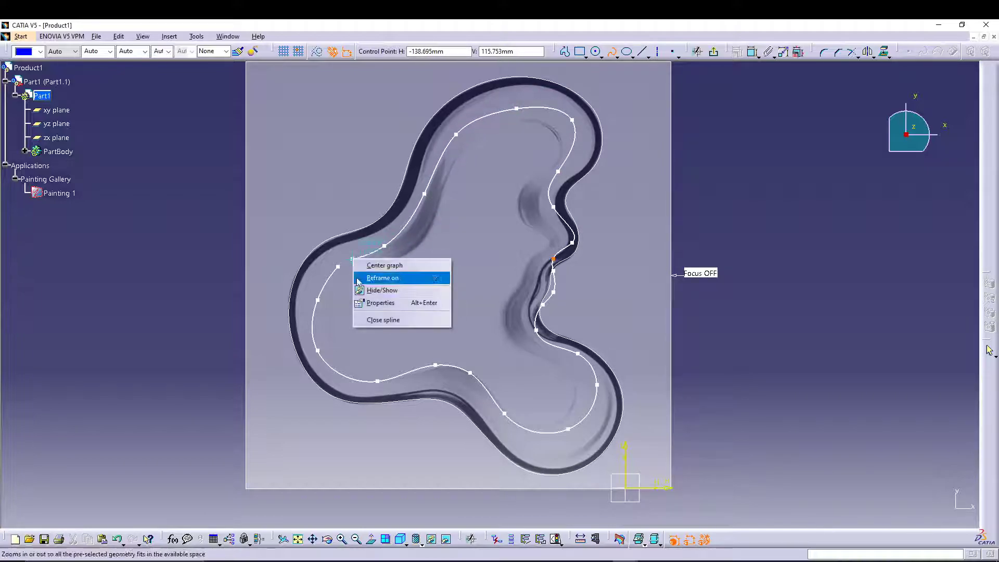
left_click(383, 319)
left_click(742, 325)
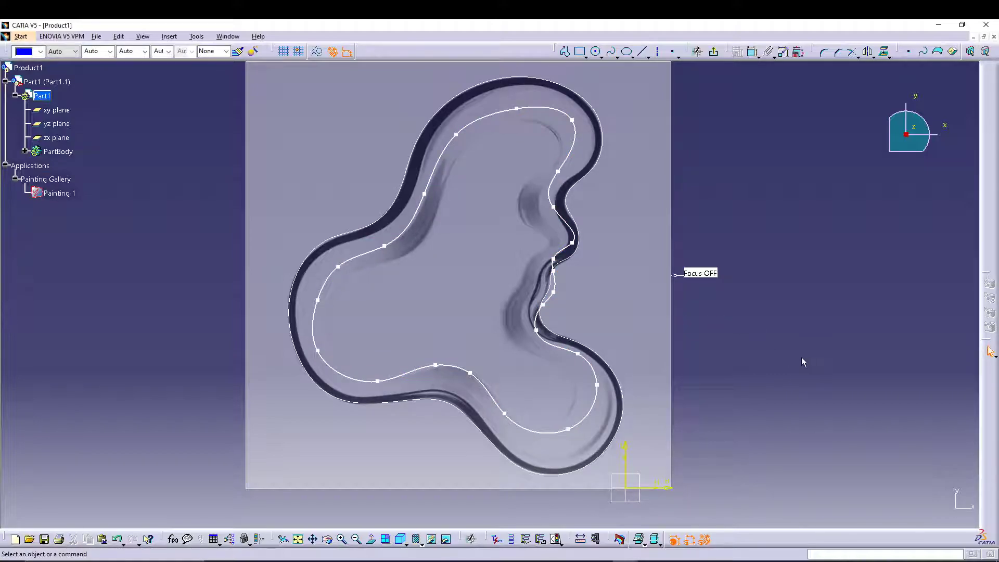
Step: Refine the base spline's control points on the upper, lower and left lobes to follow the vase's inner contour, and exit the sketch
left_click_drag(516, 108, 513, 98)
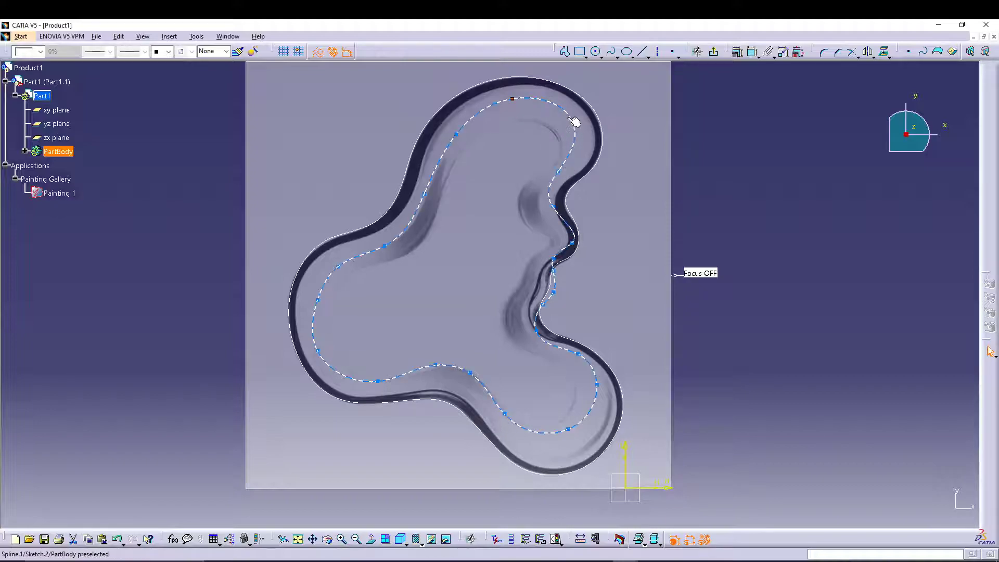
left_click_drag(573, 120, 565, 122)
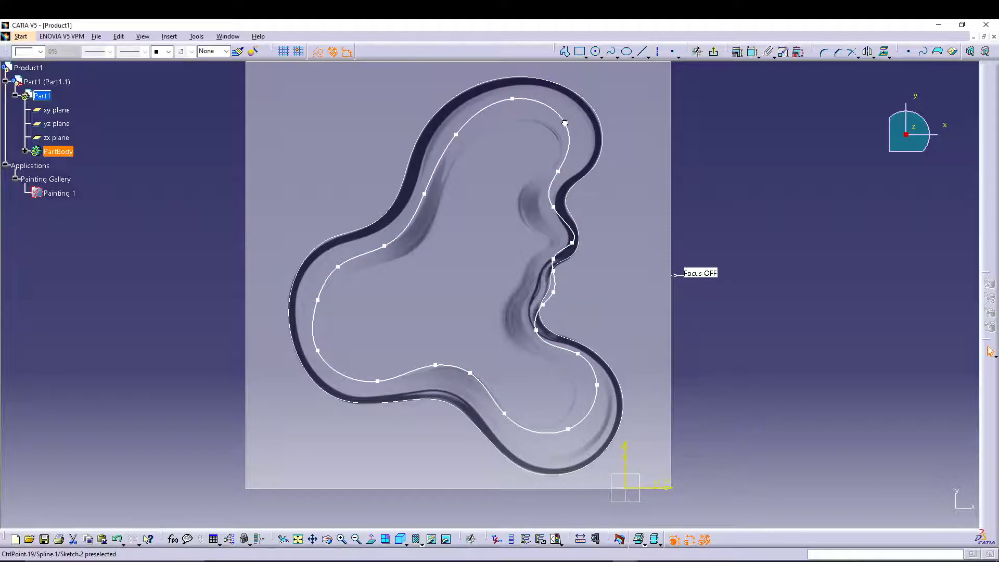
left_click(683, 200)
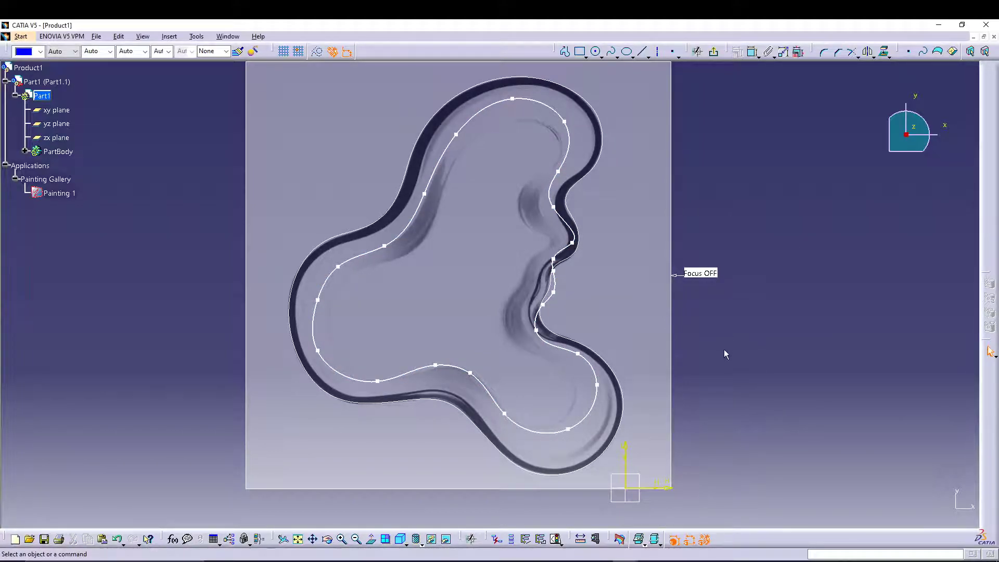
left_click_drag(568, 429, 570, 446)
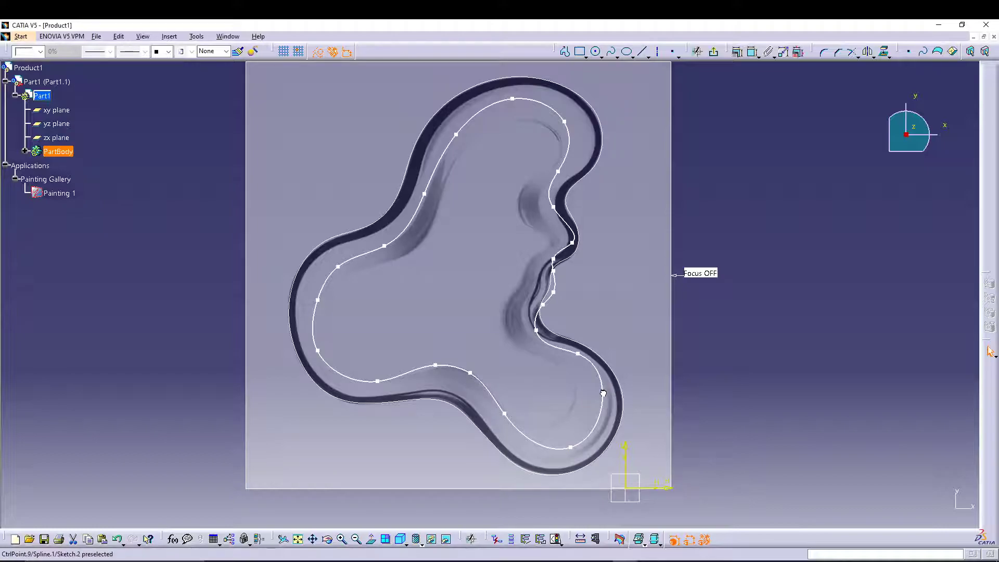
left_click_drag(433, 366, 429, 368)
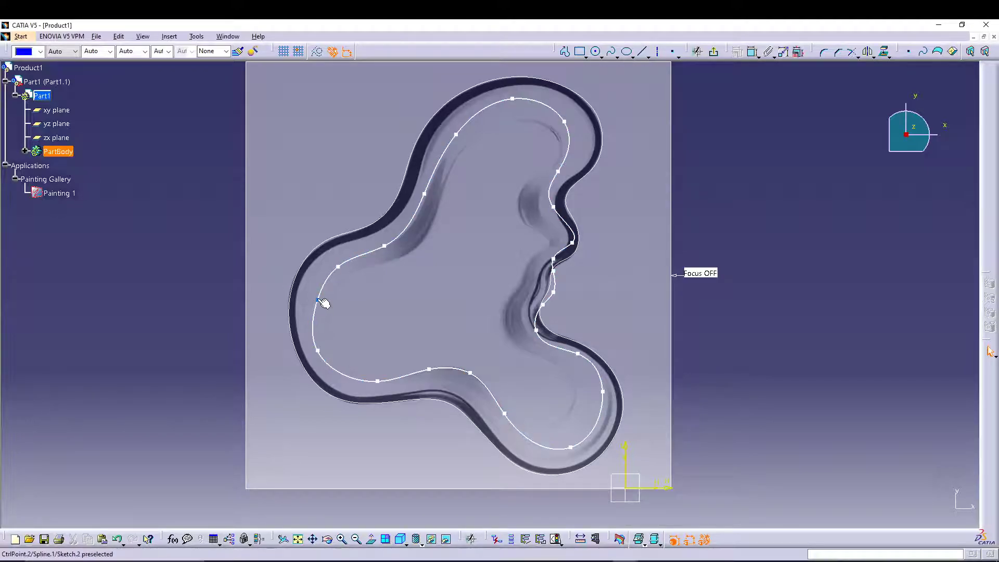
left_click_drag(324, 303, 319, 297)
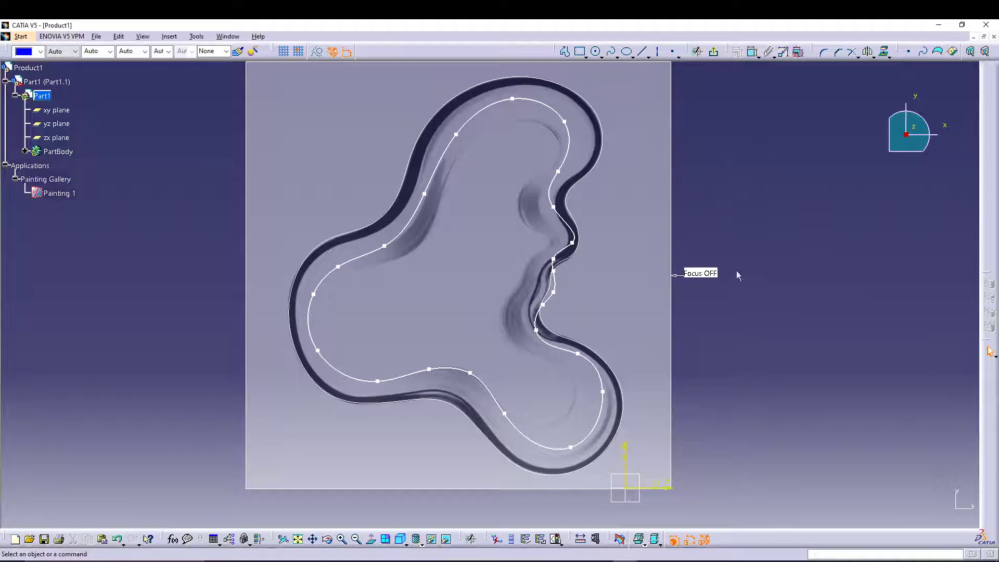
left_click(713, 52)
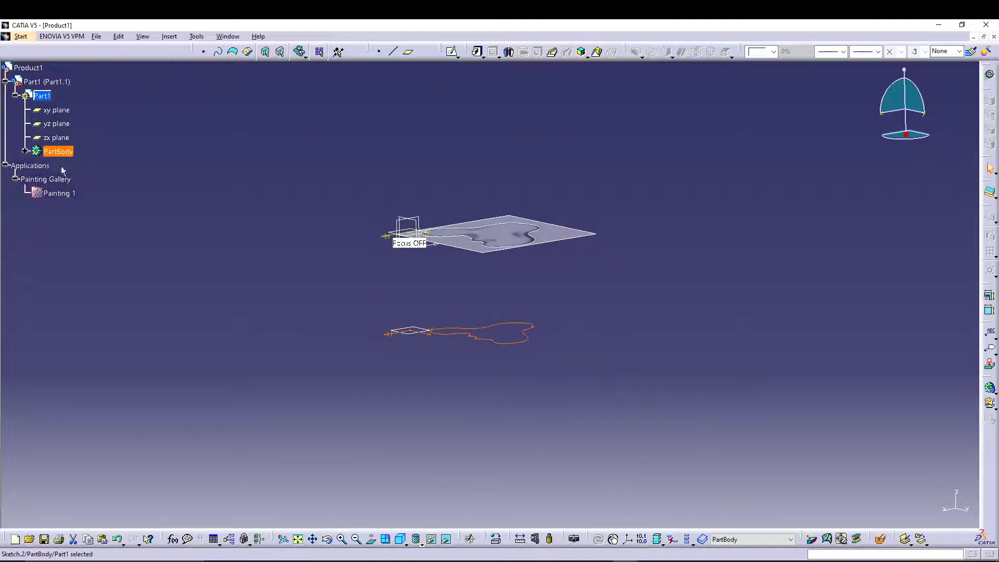
Step: Hide the Painting 1 reference image so only the rim and base contours remain in view
right_click(60, 195)
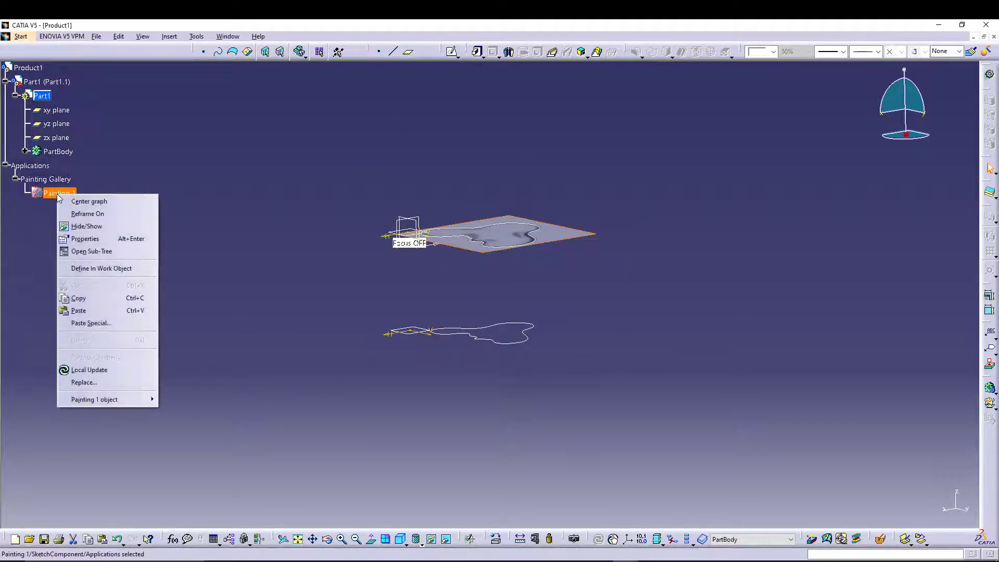
left_click(91, 230)
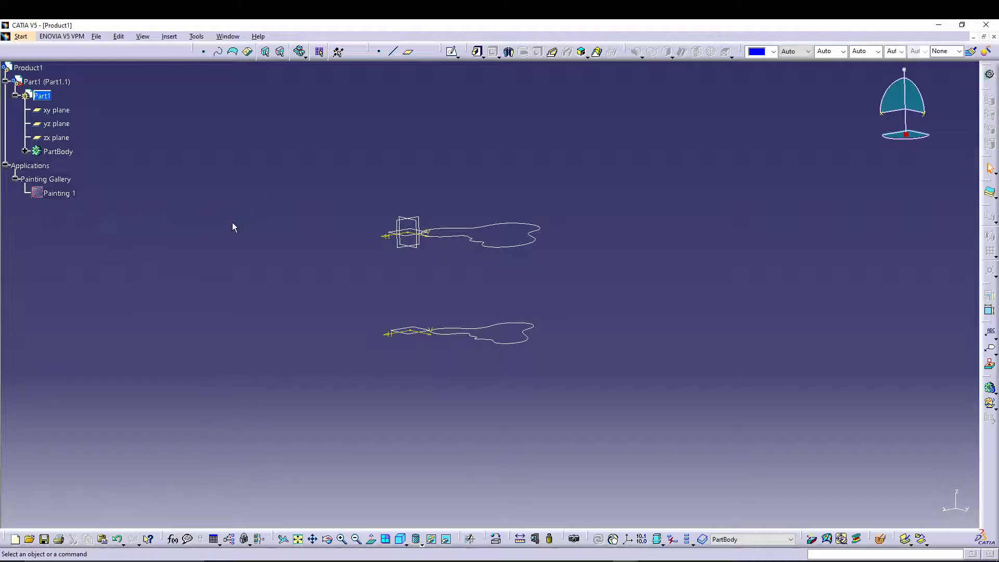
middle_click_drag(318, 184, 319, 141, "ctrl")
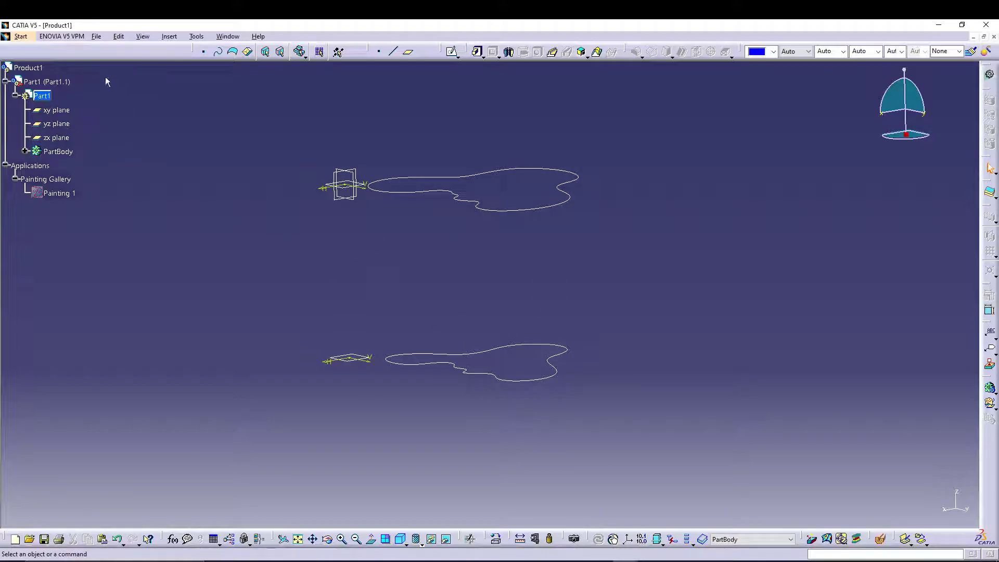
Step: In the Wireframe and Surface Design workbench, create a multi-sections surface from the rim sketch to the base sketch
left_click(21, 37)
mouse_move(73, 78)
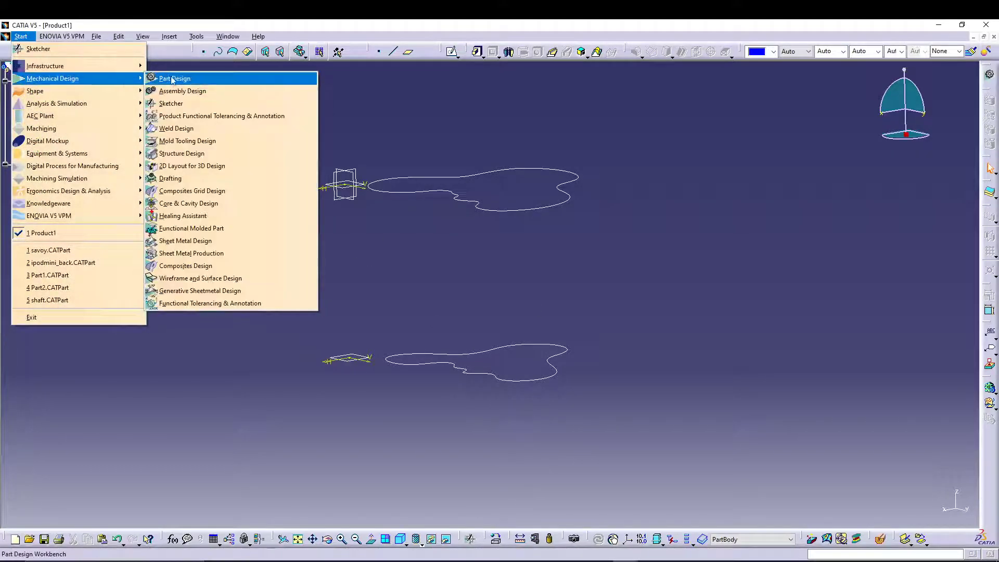
left_click(200, 278)
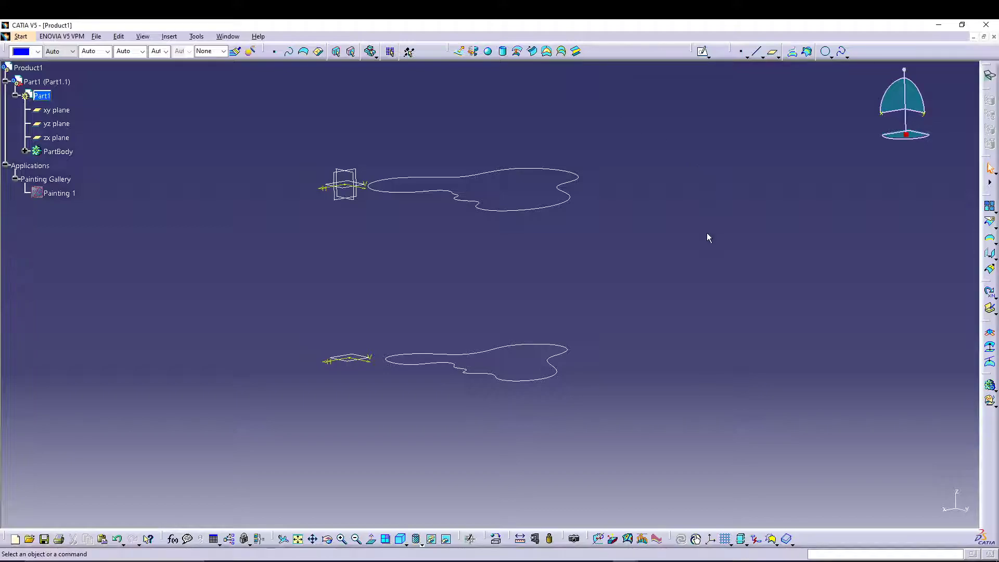
left_click(562, 51)
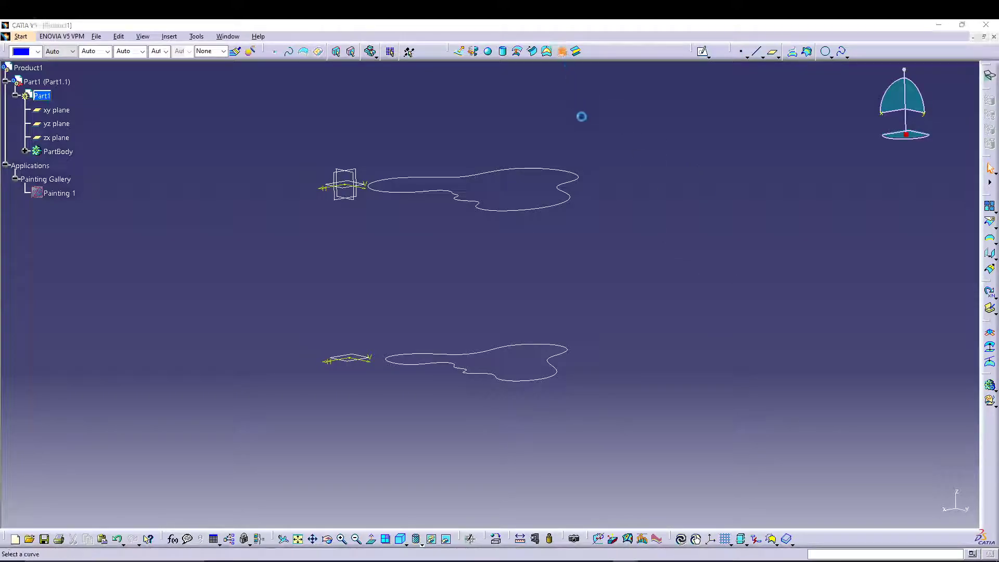
left_click(562, 206)
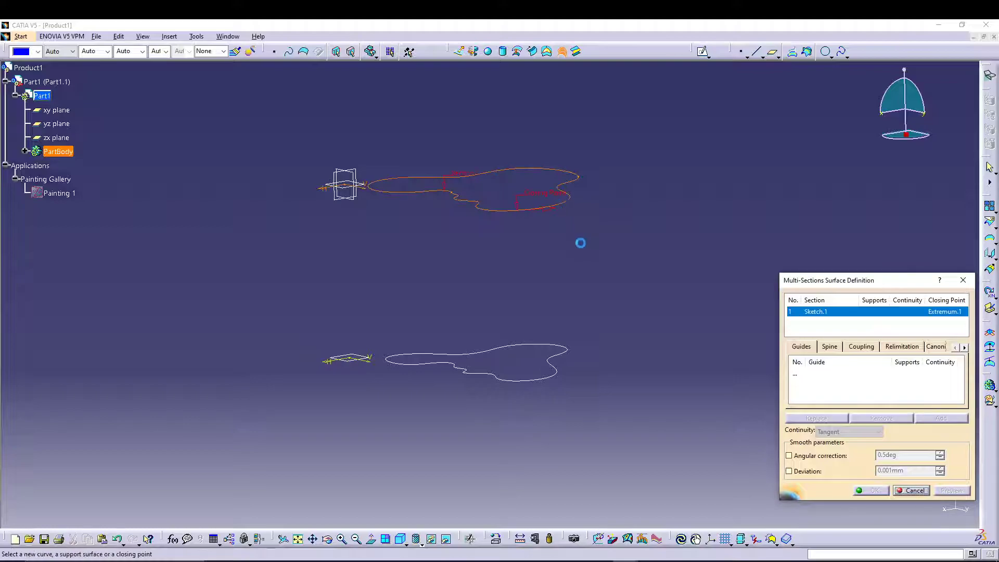
left_click(555, 359)
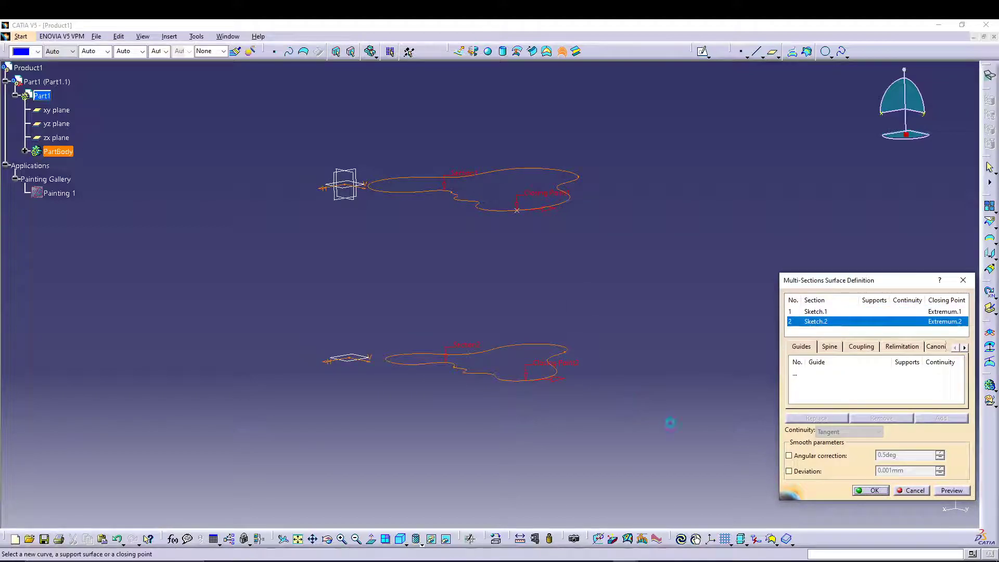
left_click(950, 490)
left_click(872, 491)
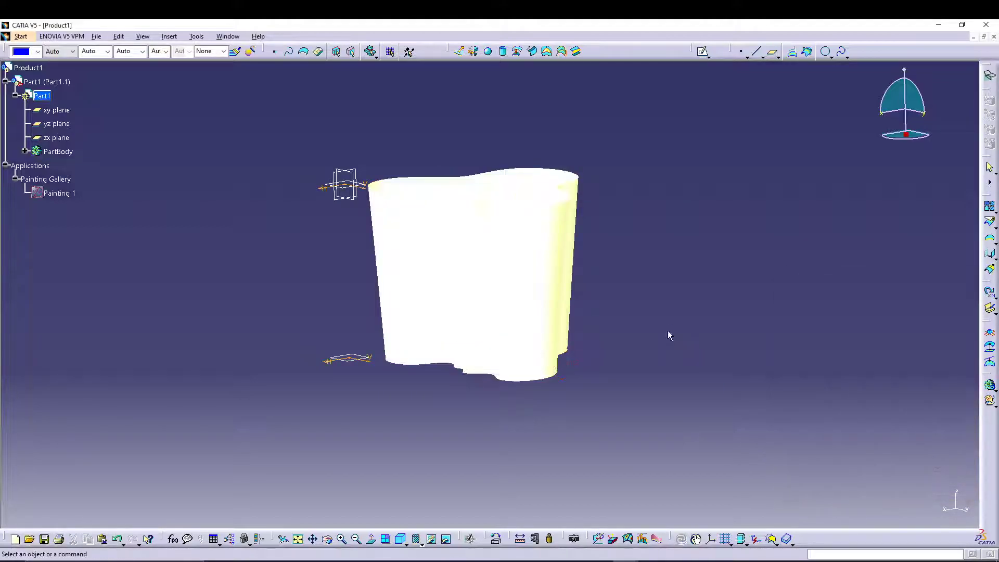
Step: Set the view lighting to a single light source and lower its ambient value so the vase surface shows shading
left_click(142, 36)
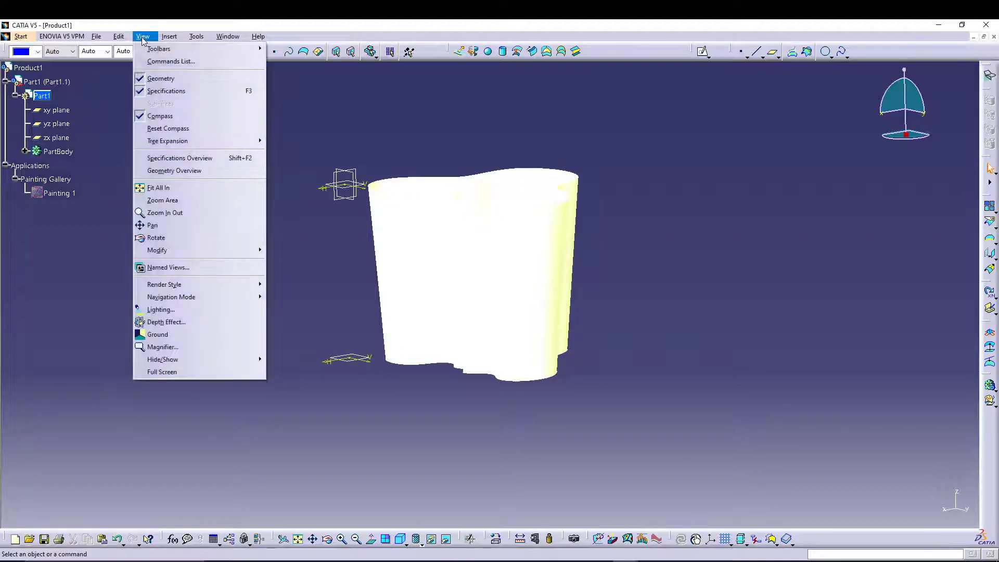
left_click(192, 311)
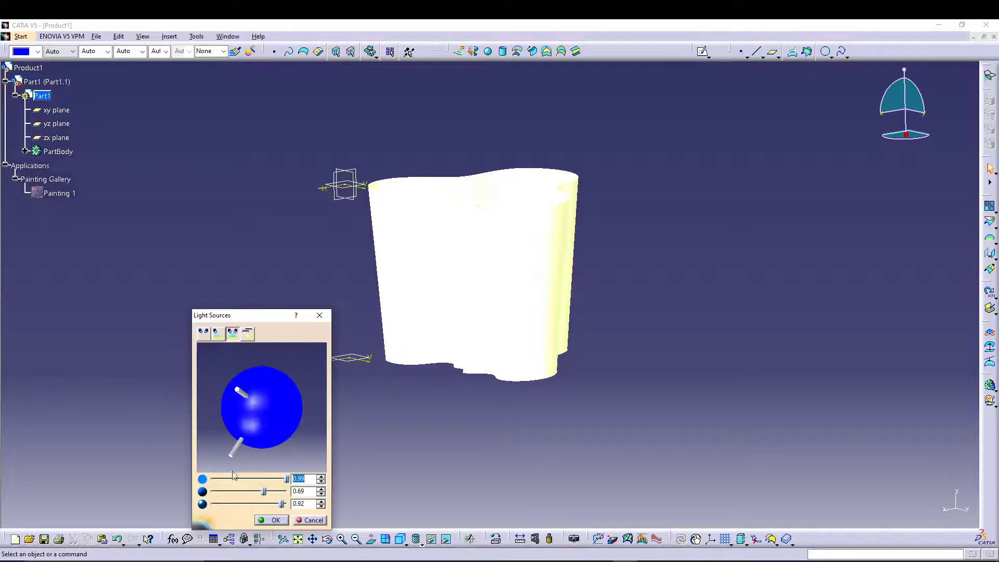
left_click(218, 332)
left_click(286, 479)
left_click_drag(287, 478, 228, 487)
left_click(268, 518)
mouse_move(307, 258)
middle_mouse_down()
mouse_move(364, 313)
mouse_move(328, 247)
mouse_move(196, 213)
mouse_move(330, 216)
mouse_move(342, 243)
mouse_move(301, 274)
mouse_move(373, 257)
mouse_move(303, 236)
mouse_move(339, 247)
mouse_move(296, 251)
middle_mouse_up()
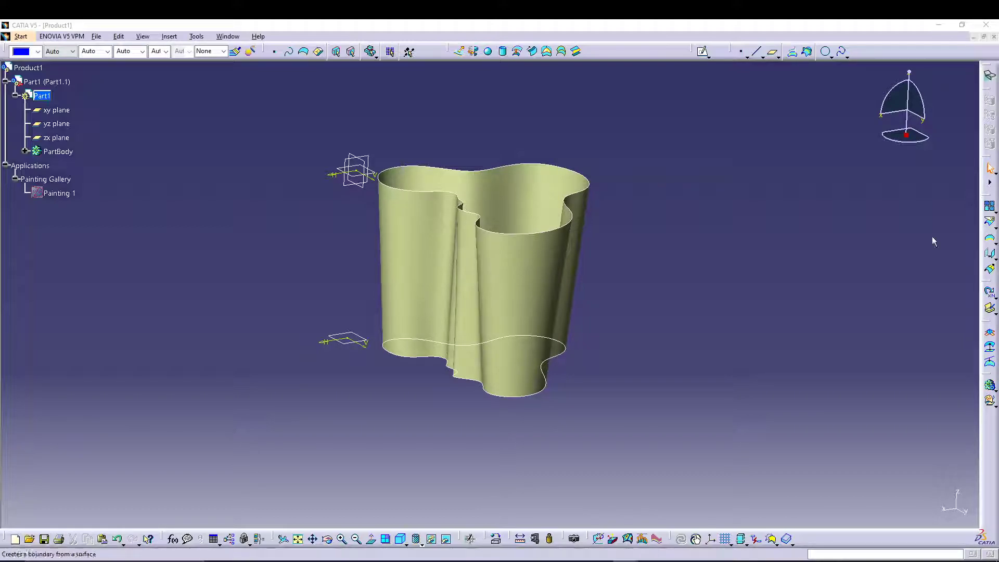
Step: Sketch on the vase's base plane, project the base contour into the sketch, and exit it
left_click(243, 134)
left_click(348, 343)
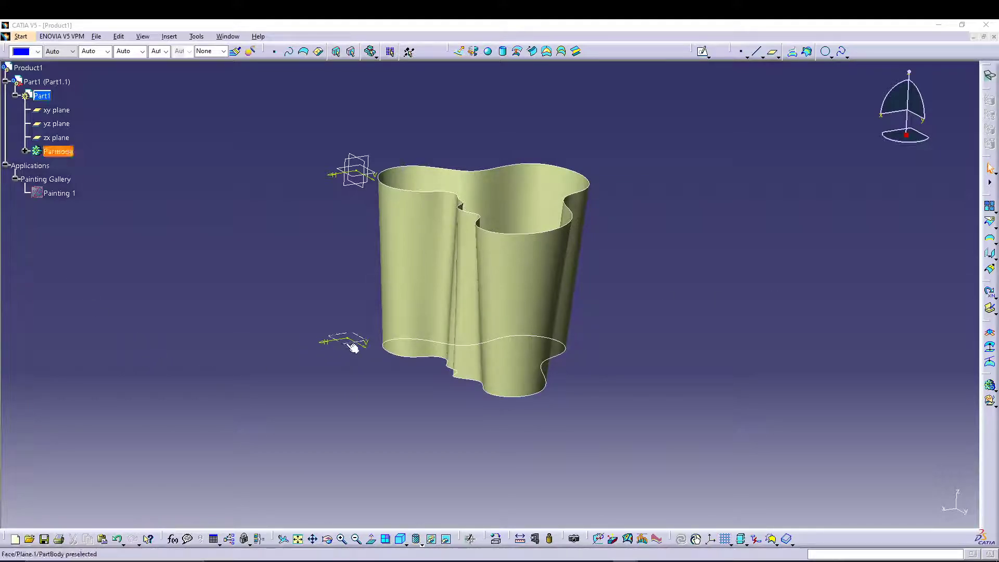
left_click(703, 51)
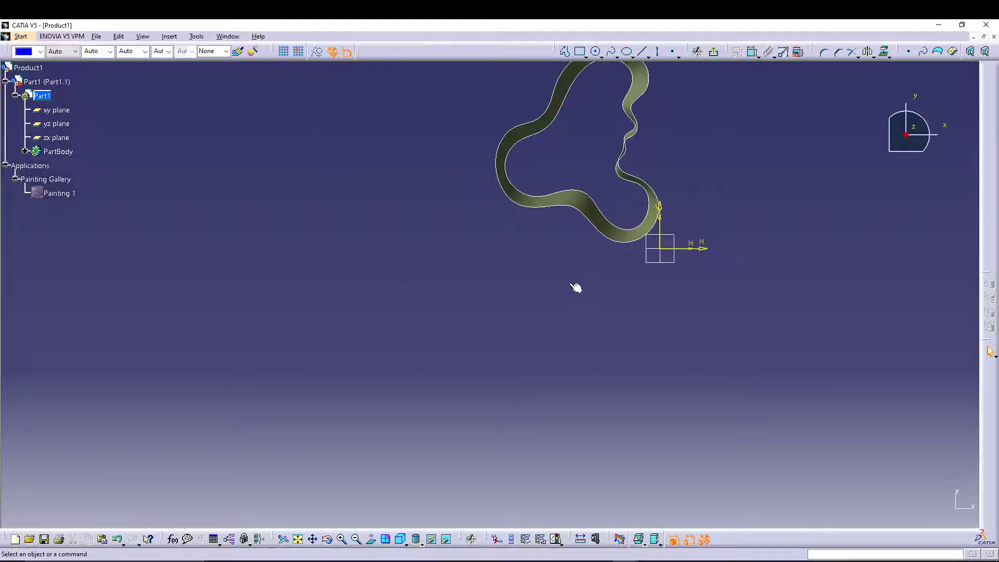
middle_click_drag(575, 286, 495, 289)
left_click(382, 291)
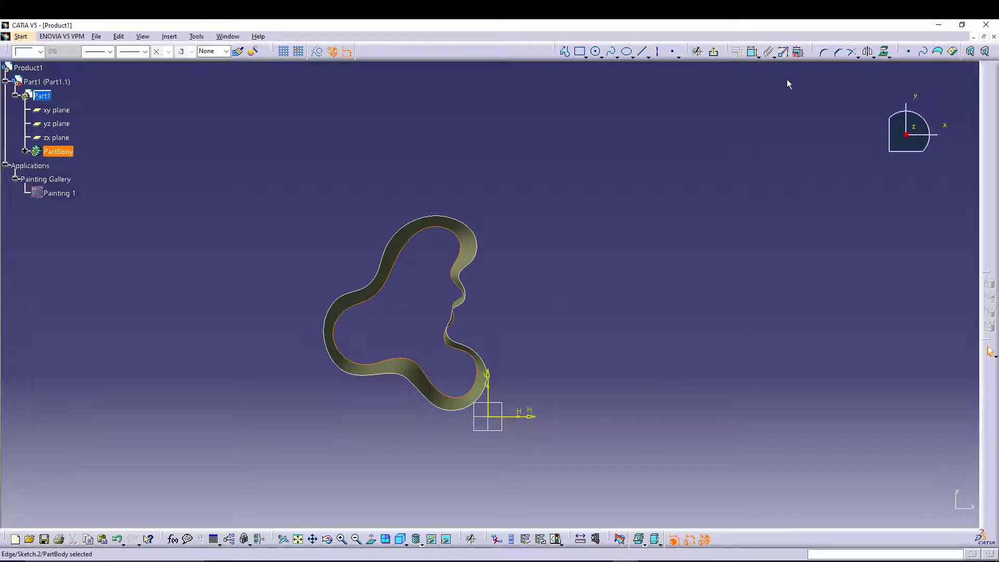
left_click(884, 51)
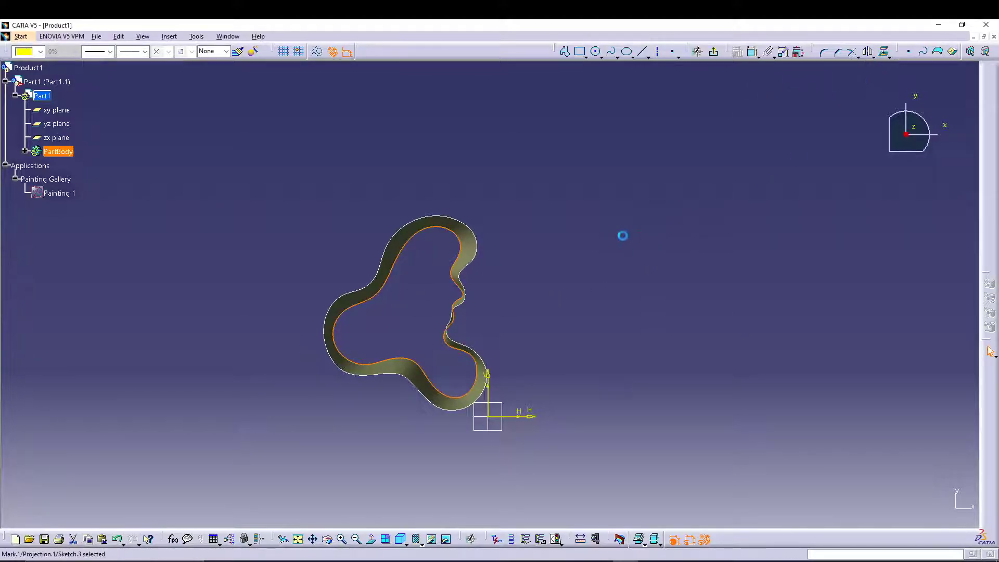
left_click(713, 51)
mouse_move(542, 383)
middle_mouse_down()
mouse_move(448, 345)
mouse_move(432, 397)
mouse_move(429, 380)
middle_mouse_up()
middle_click_drag(426, 423, 415, 410)
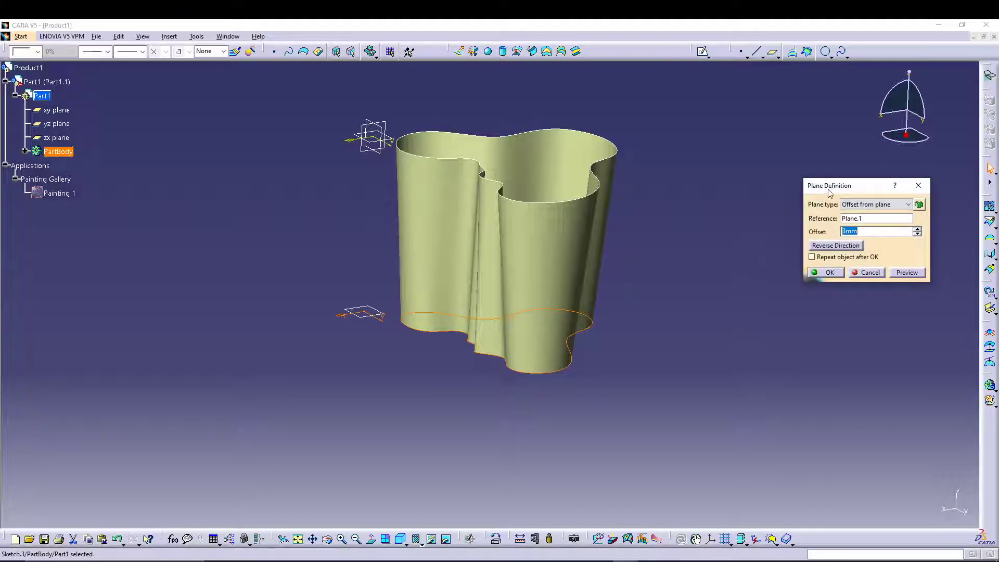
key("Escape")
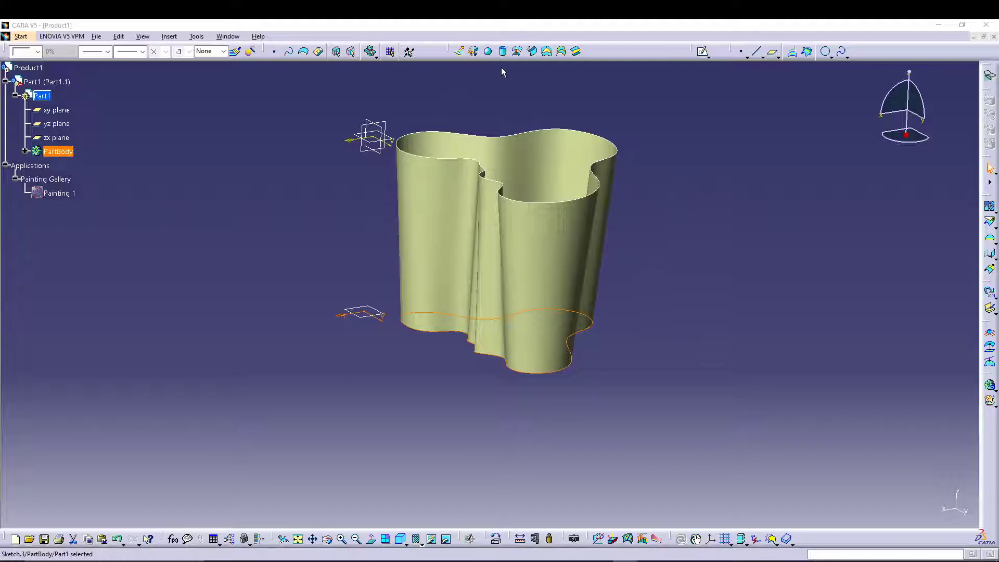
left_click(771, 53)
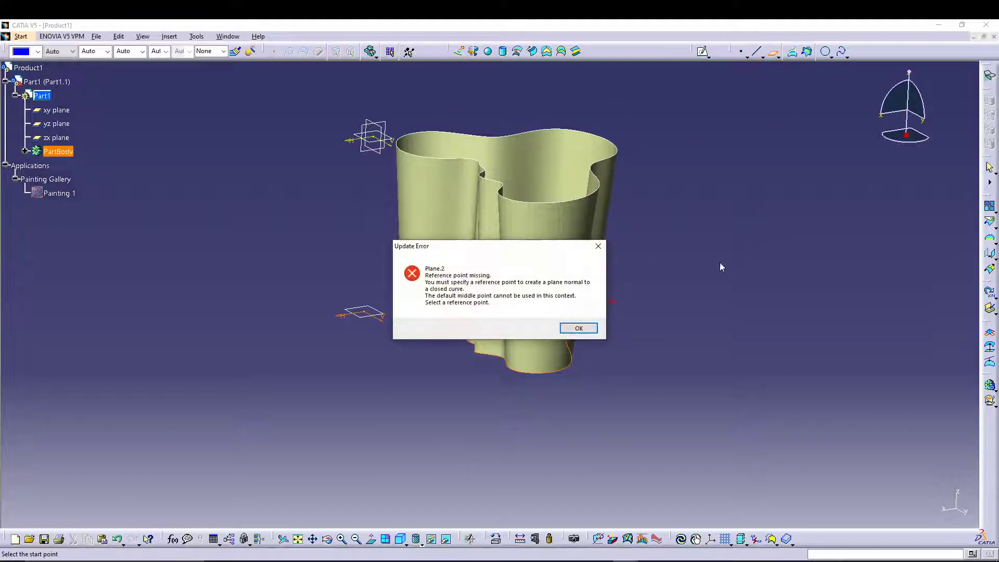
key("Return")
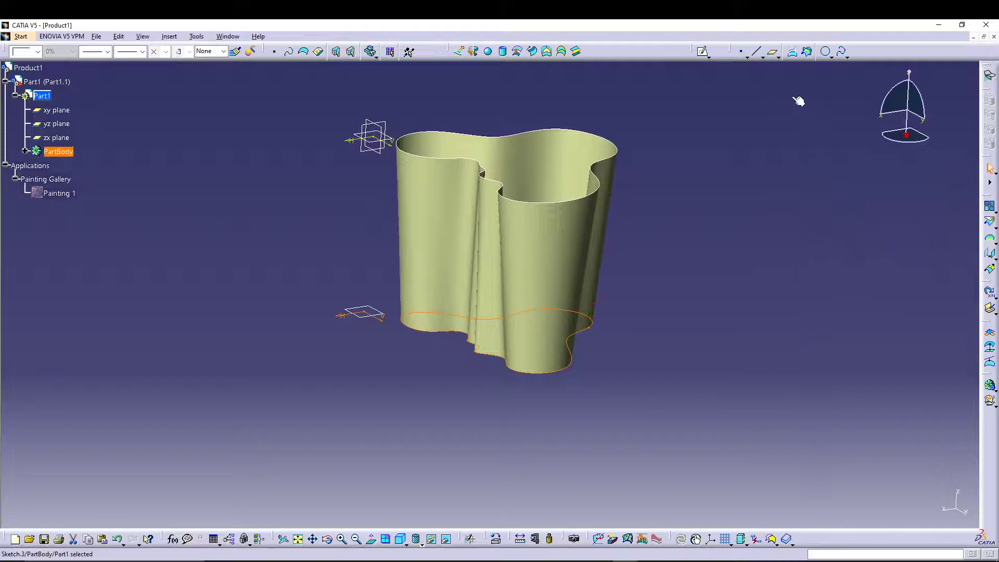
left_click(772, 53)
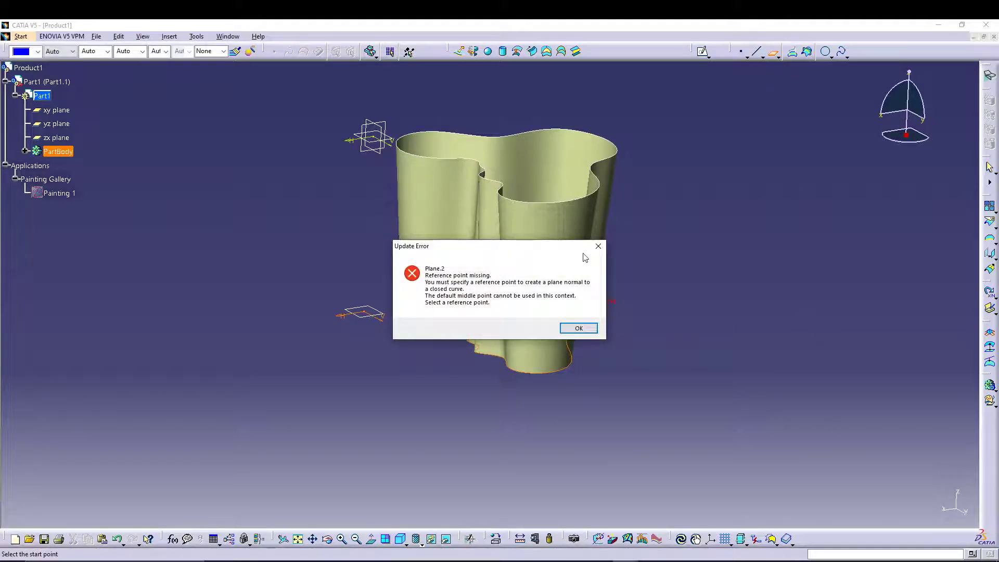
key("Return")
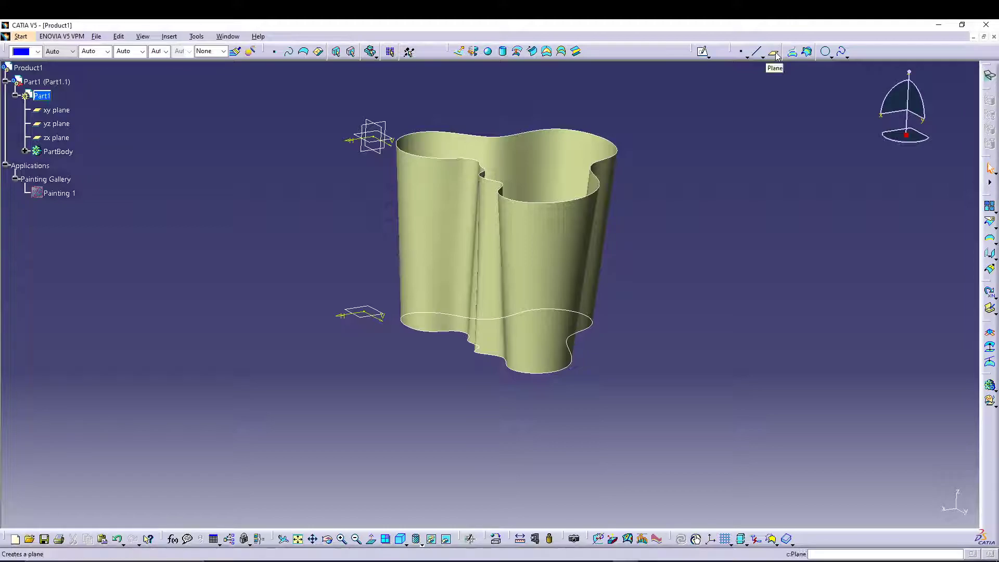
Step: Create a plane offset 3 mm from the vase's base plane, with the direction reversed so it lies below, and select the new plane
left_click(774, 52)
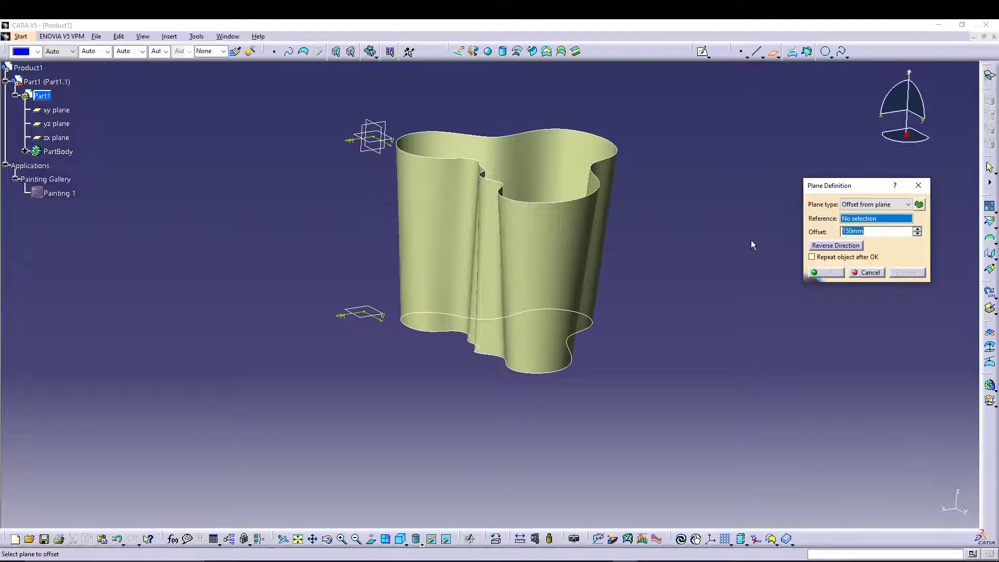
left_click(358, 314)
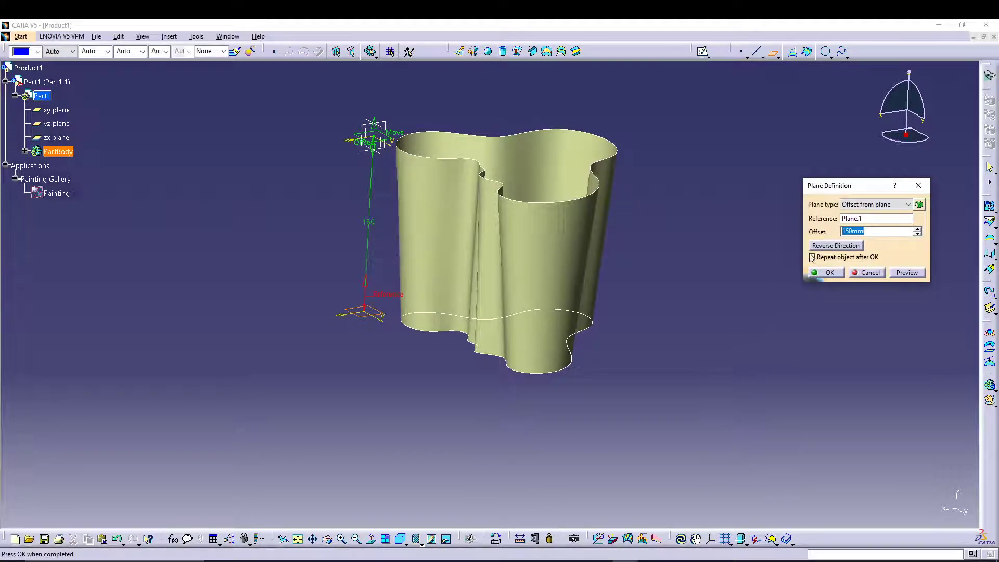
left_click(857, 245)
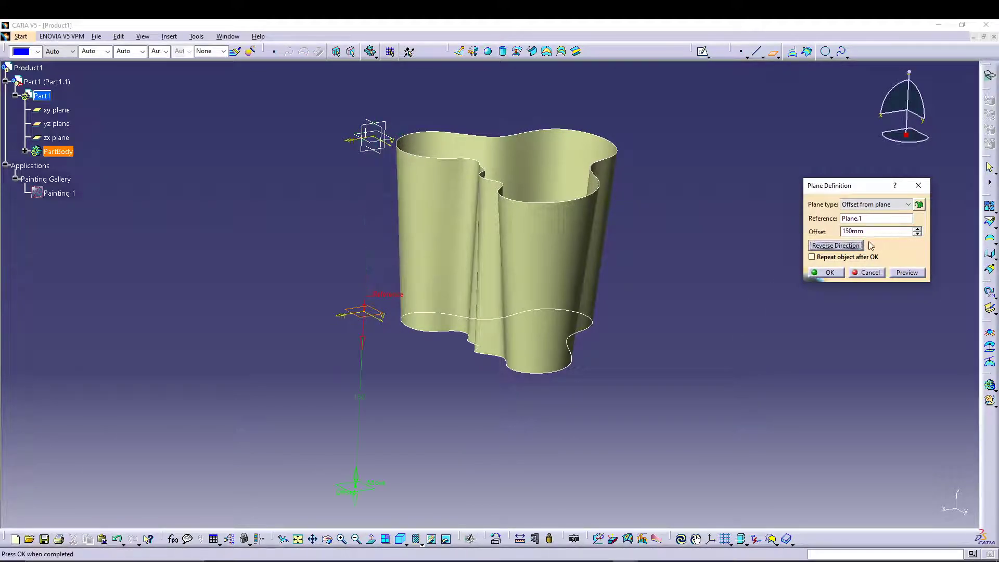
left_click_drag(863, 230, 812, 237)
type("3")
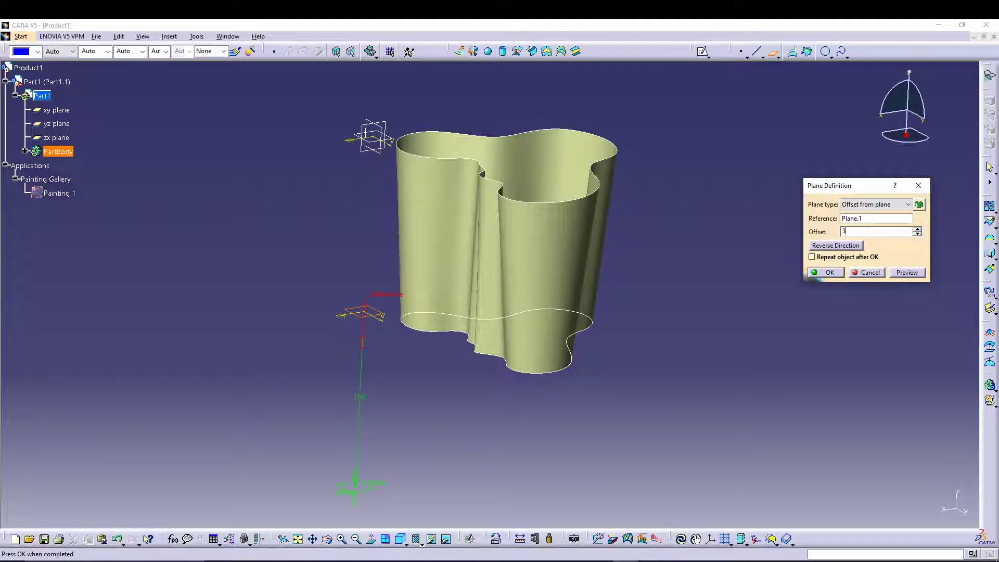
key("Return")
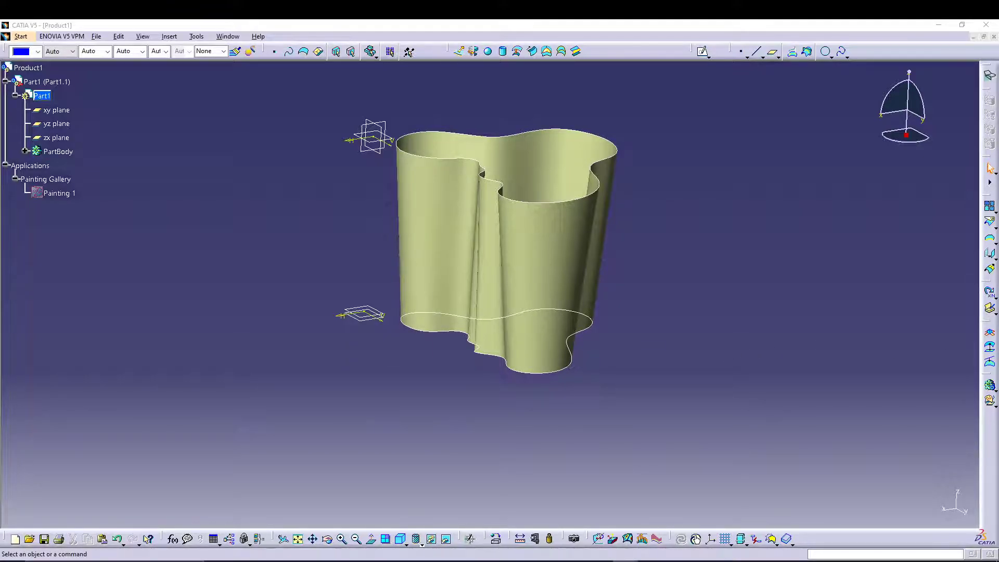
left_click(369, 322)
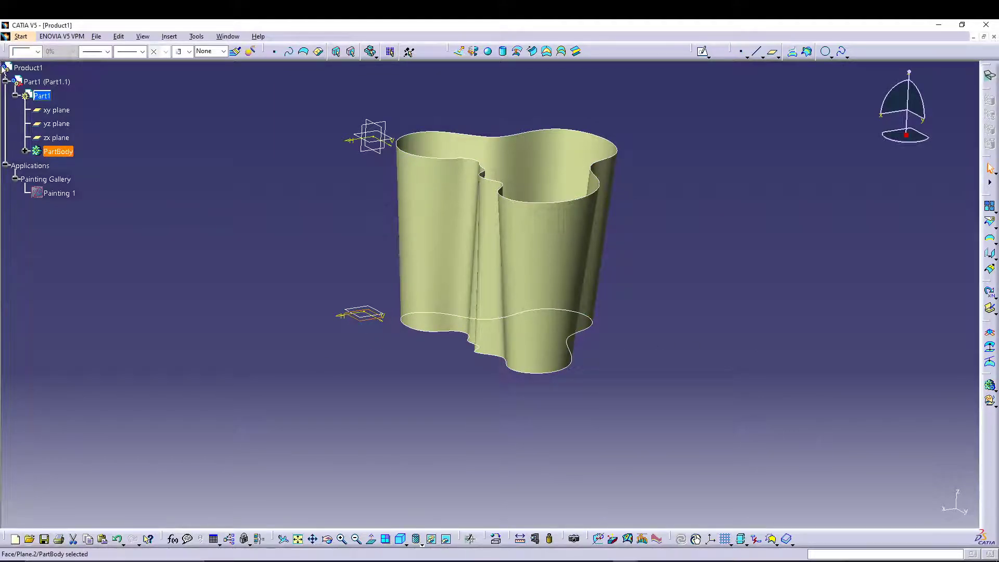
Step: Sketch on the new plane below the vase, offset the base contour inward as a closed curve, and exit the sketch
left_click(24, 150)
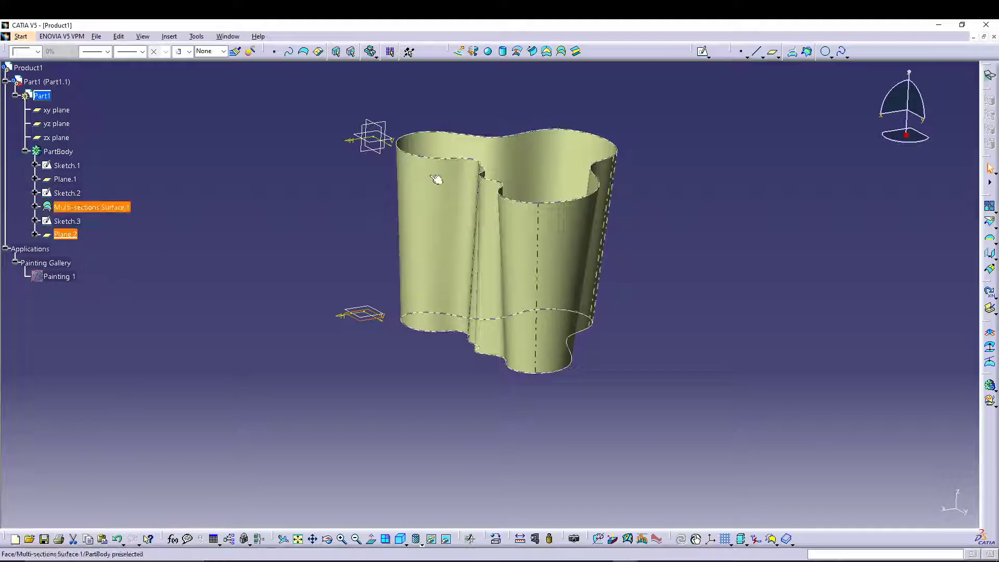
left_click(702, 52)
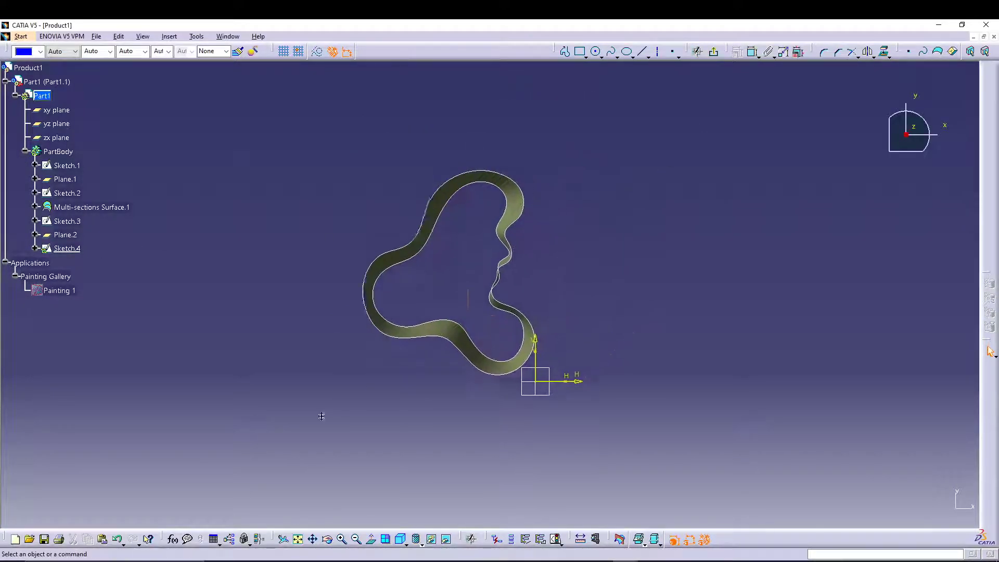
left_click(392, 280)
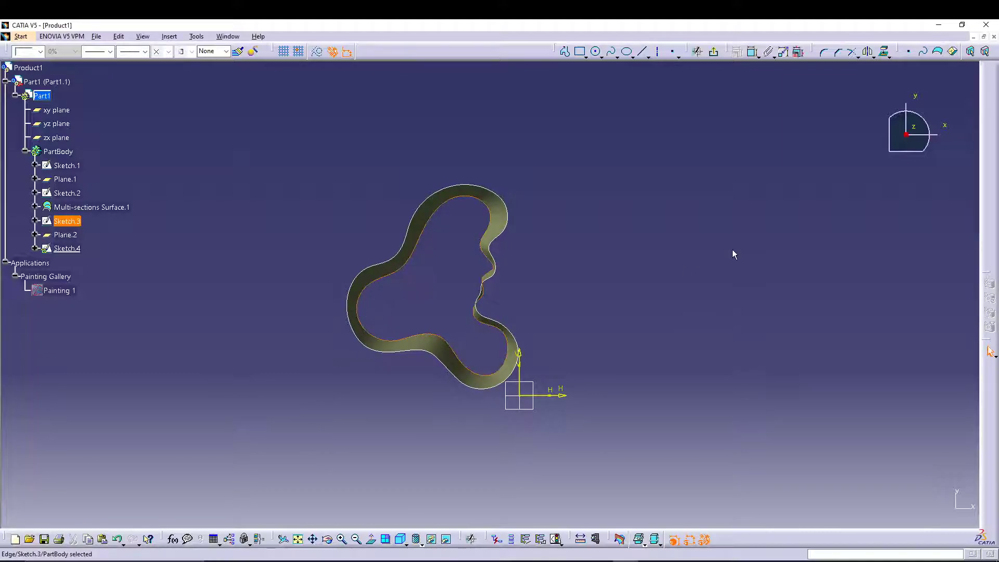
left_click(889, 55)
left_click(885, 148)
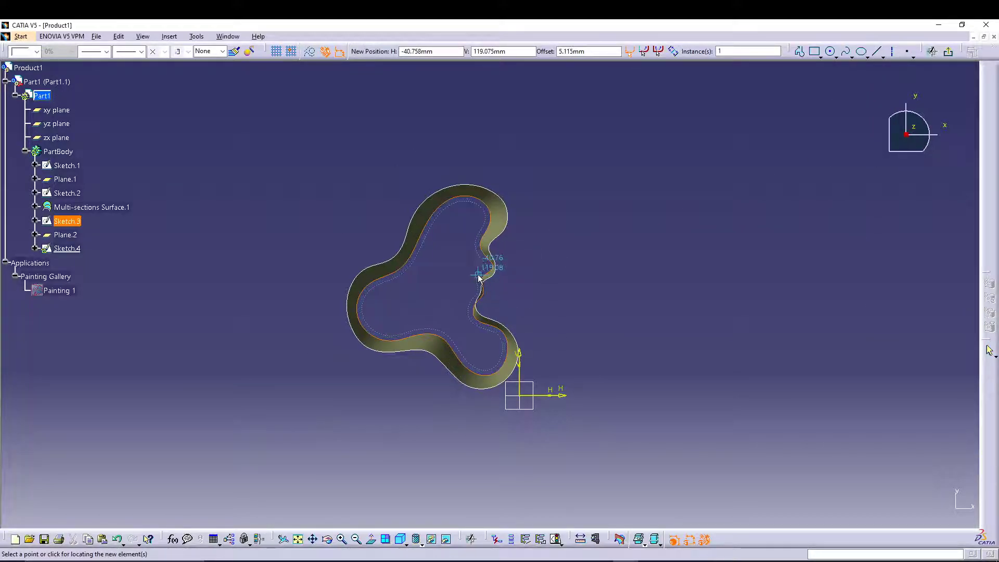
key("Tab")
key("Tab")
key("Return")
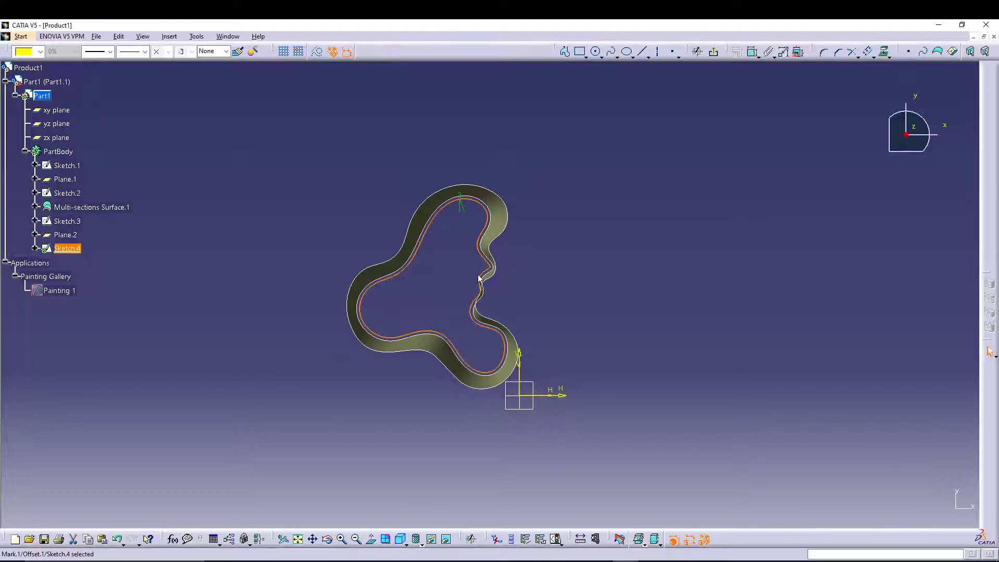
left_click(665, 264)
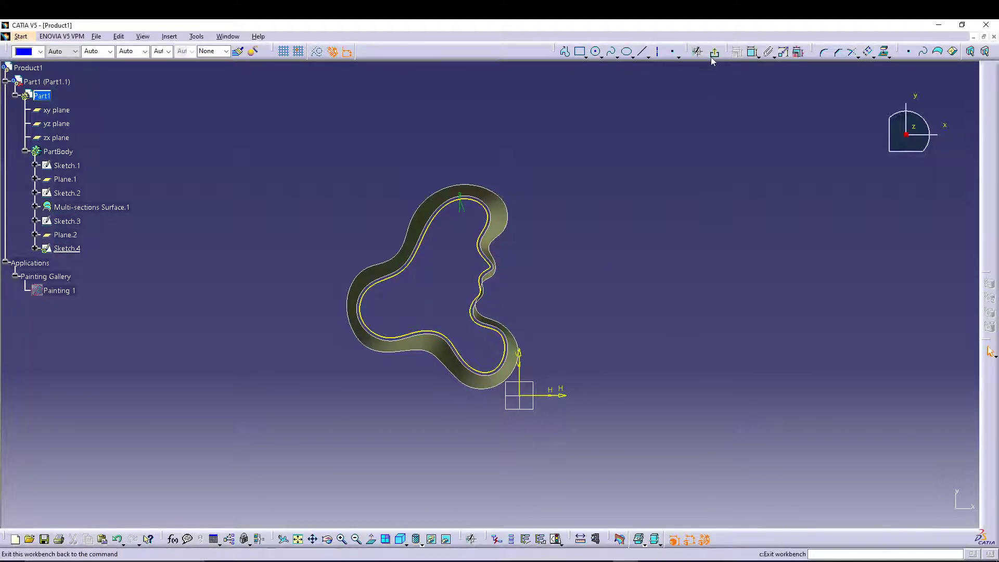
left_click(990, 352)
Step: Start a plane definition of type Tangent to surface with the vase's wall surface as its reference
mouse_move(504, 390)
middle_mouse_down()
mouse_move(495, 428)
mouse_move(490, 401)
mouse_move(446, 443)
mouse_move(431, 403)
mouse_move(437, 296)
mouse_move(448, 337)
mouse_move(426, 310)
mouse_move(458, 343)
mouse_move(435, 304)
mouse_move(429, 324)
mouse_move(462, 339)
mouse_move(451, 342)
middle_mouse_up()
left_click(446, 442)
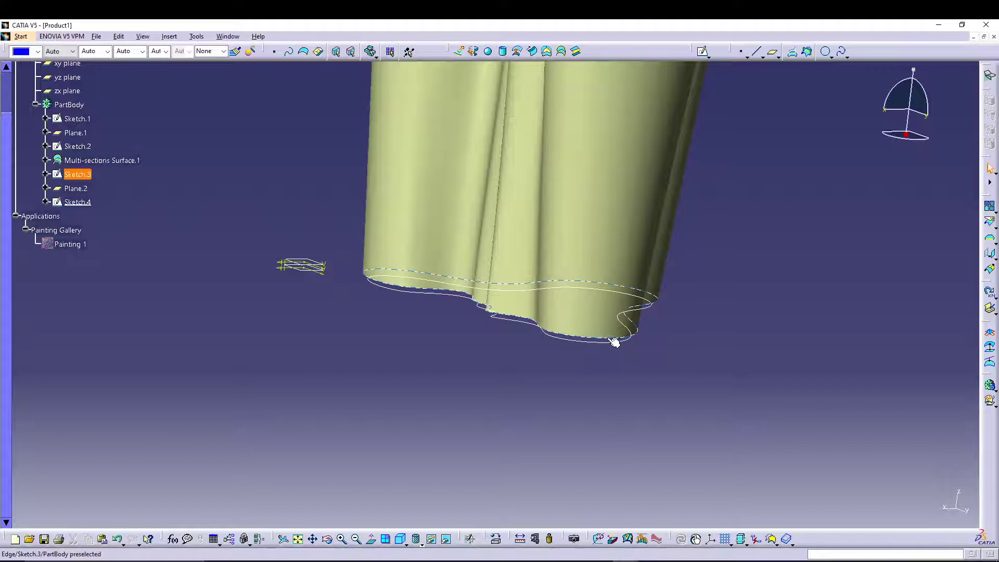
middle_click_drag(383, 363, 387, 404)
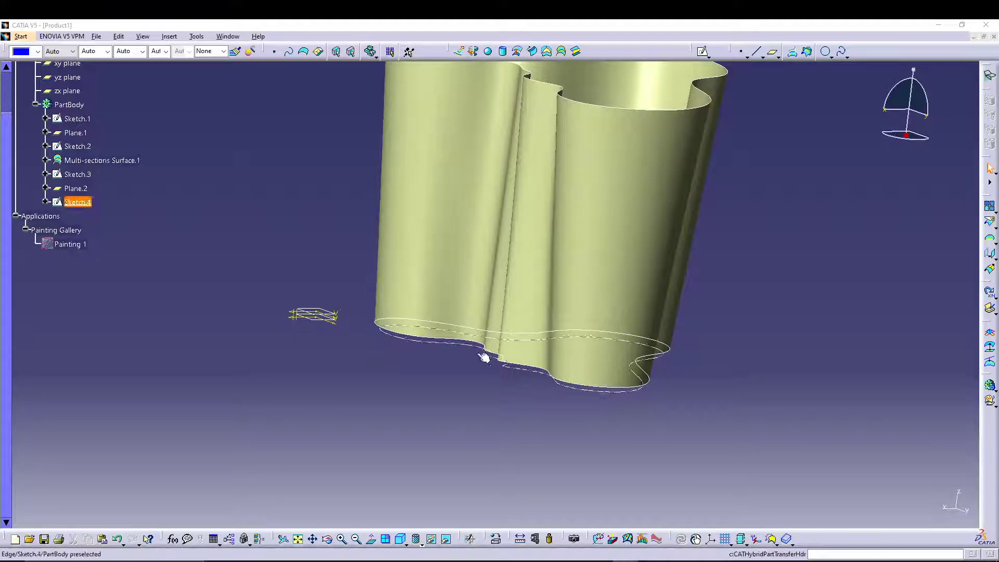
middle_click_drag(323, 385, 329, 408)
left_click(772, 51)
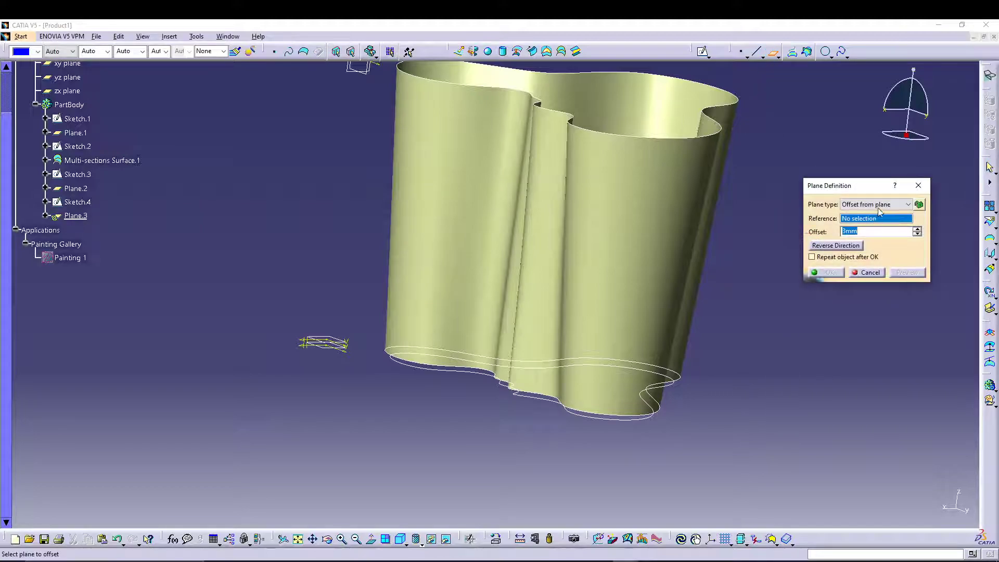
left_click(878, 205)
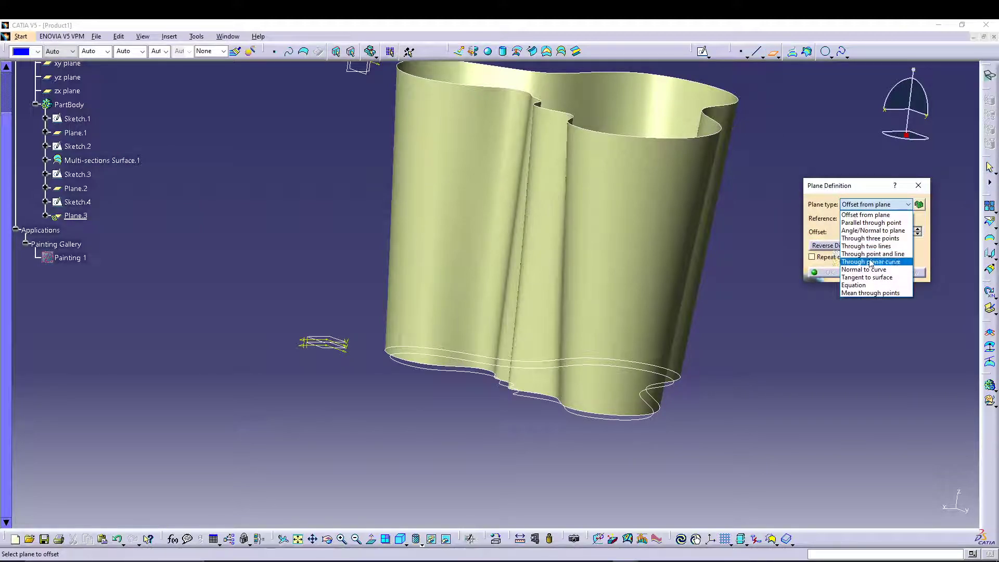
left_click(865, 269)
middle_click_drag(250, 258, 235, 268)
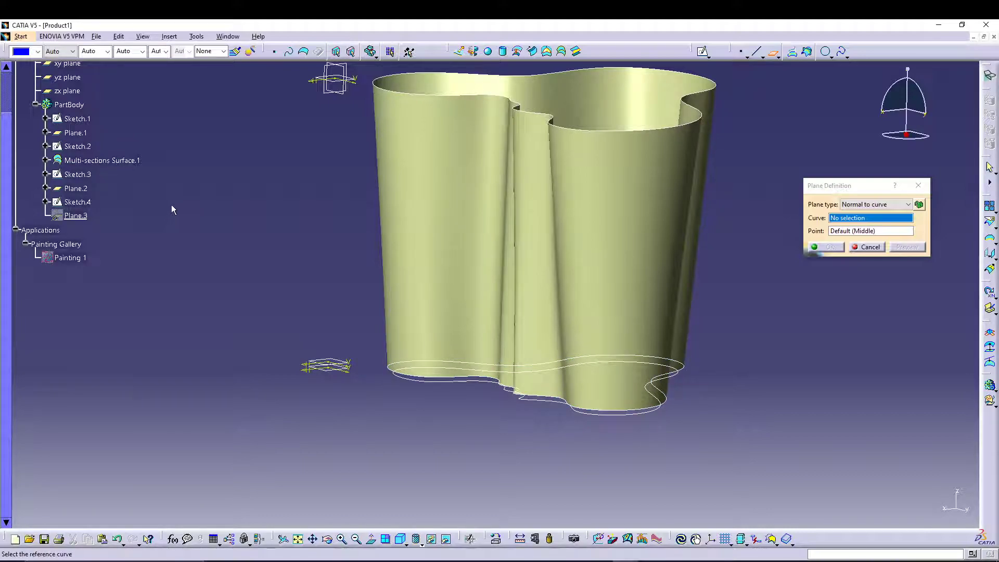
left_click(590, 304)
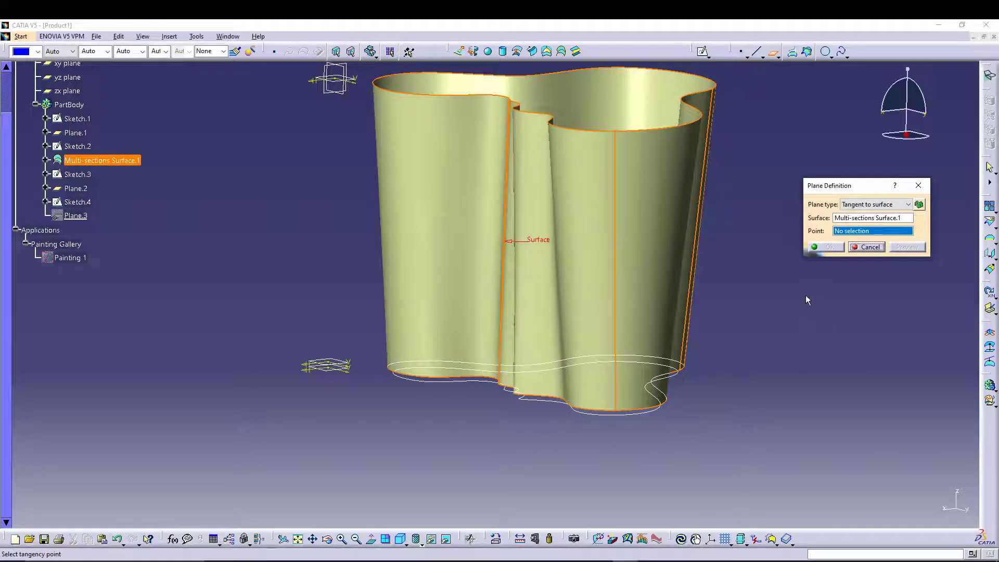
Step: Create a point on the base contour at the end of the wall's seam as the tangency point, and finish the plane
right_click(842, 233)
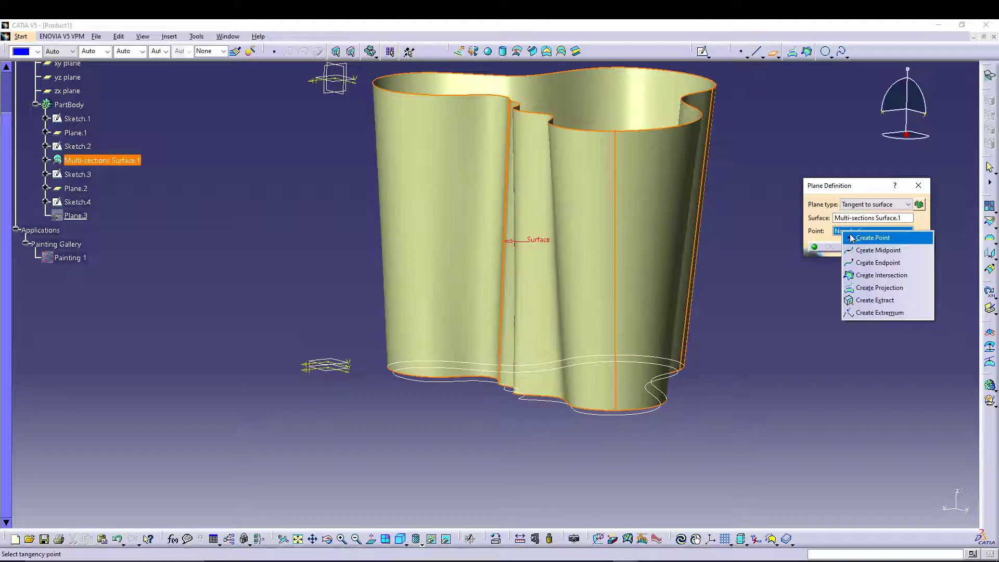
left_click(852, 238)
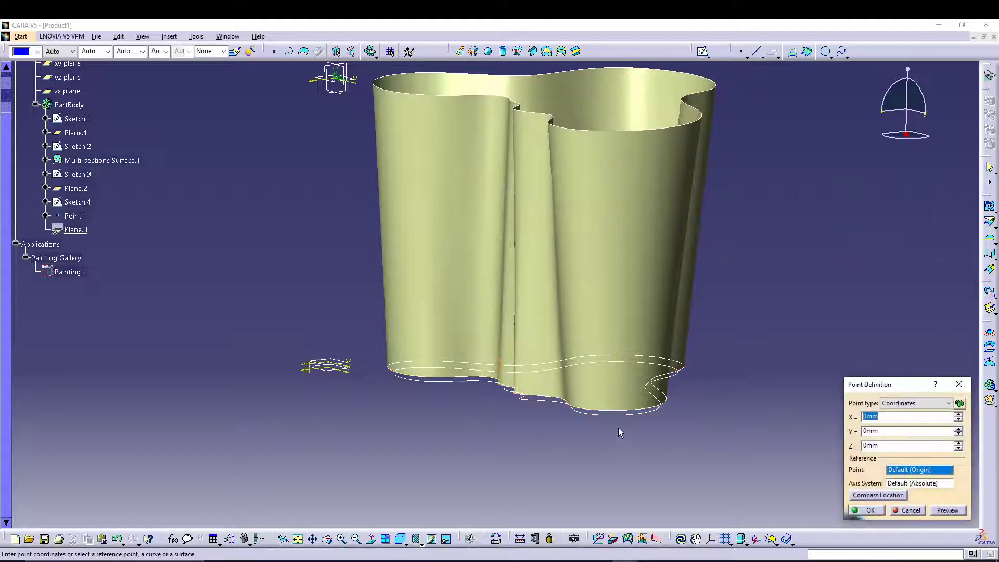
left_click(622, 410)
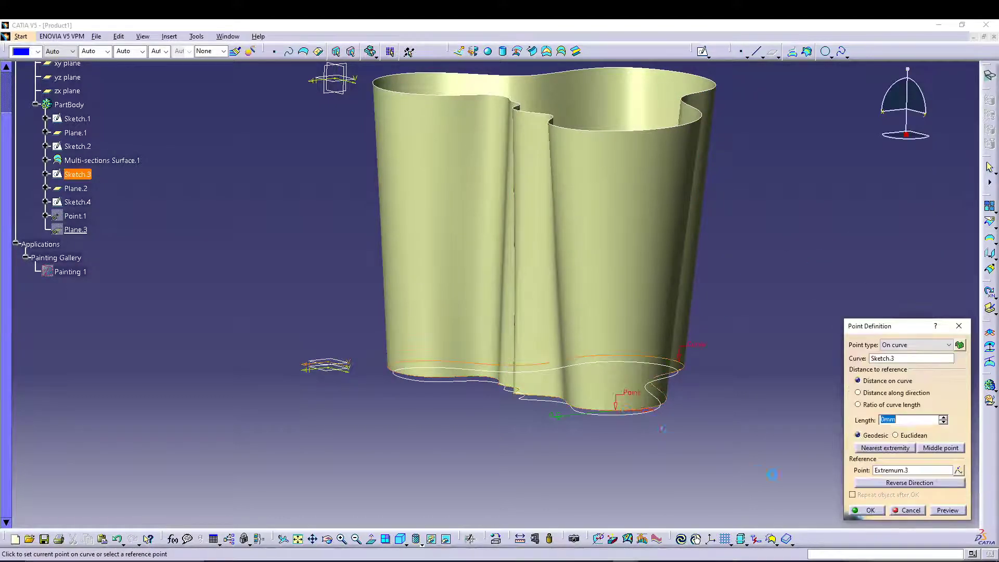
left_click(869, 510)
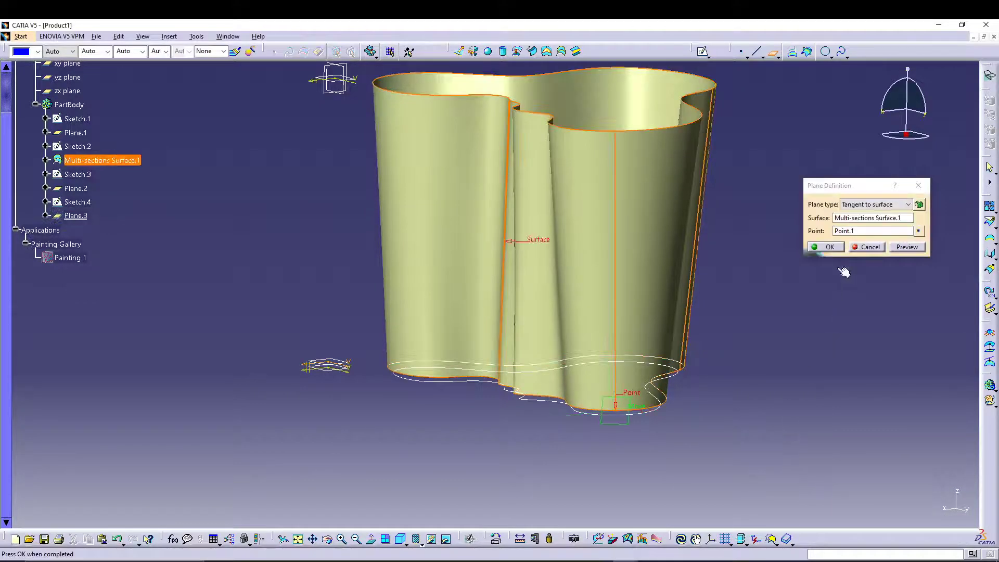
left_click(831, 247)
middle_click_drag(738, 391, 692, 415)
left_click(624, 404)
left_click(702, 52)
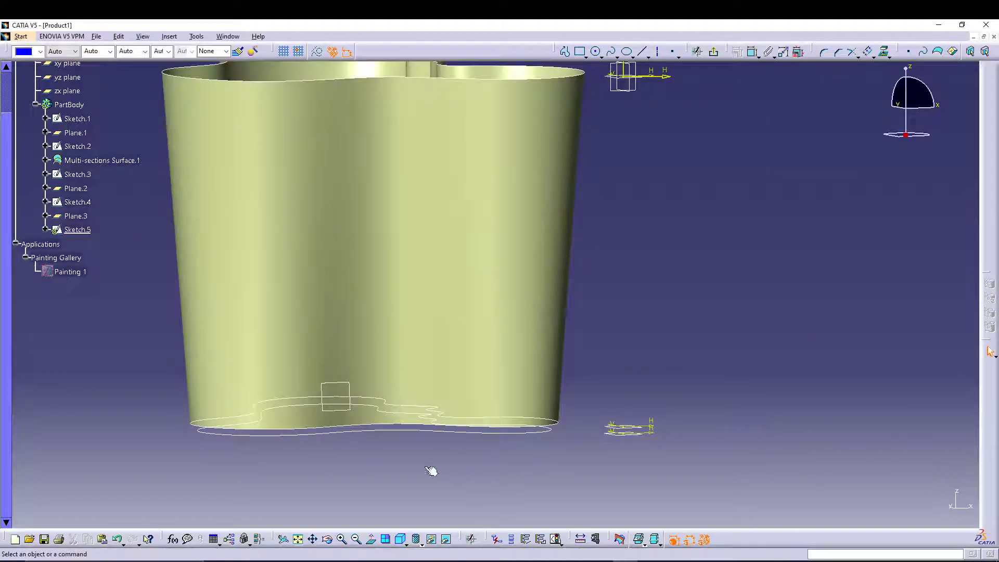
middle_click_drag(432, 471, 468, 438)
middle_click_drag(226, 384, 250, 419)
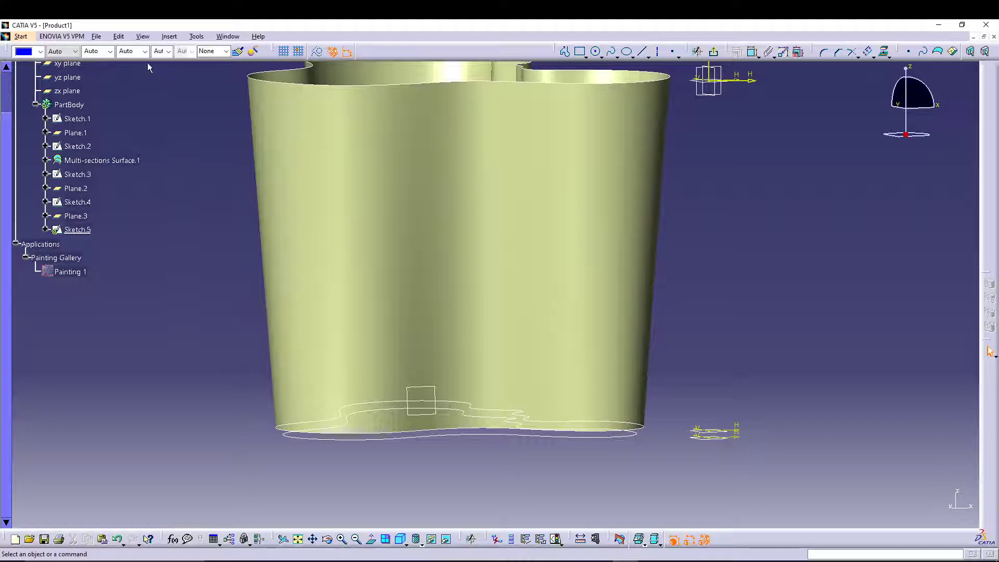
left_click(142, 38)
mouse_move(210, 287)
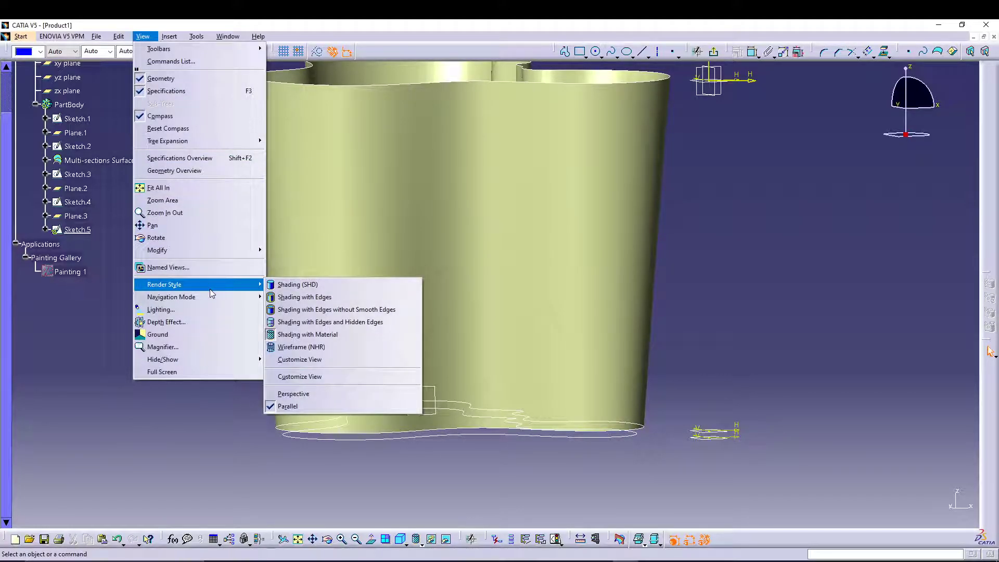
left_click(76, 326)
middle_click_drag(207, 415, 232, 369)
left_click(713, 53)
key("ctrl+z")
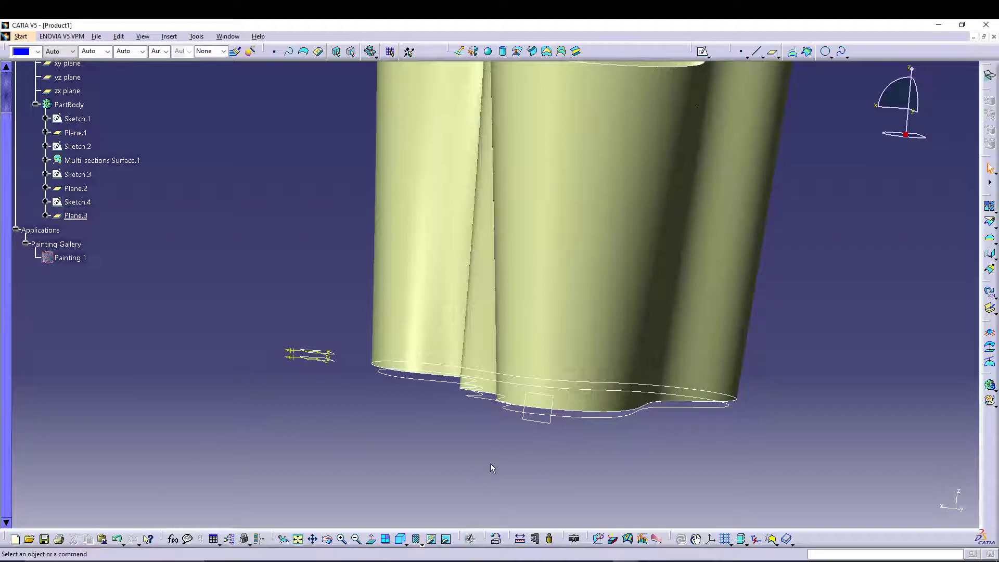
Step: Redefine the tangent plane as Normal to curve, using the base contour and keeping the existing point on it
double_click(531, 421)
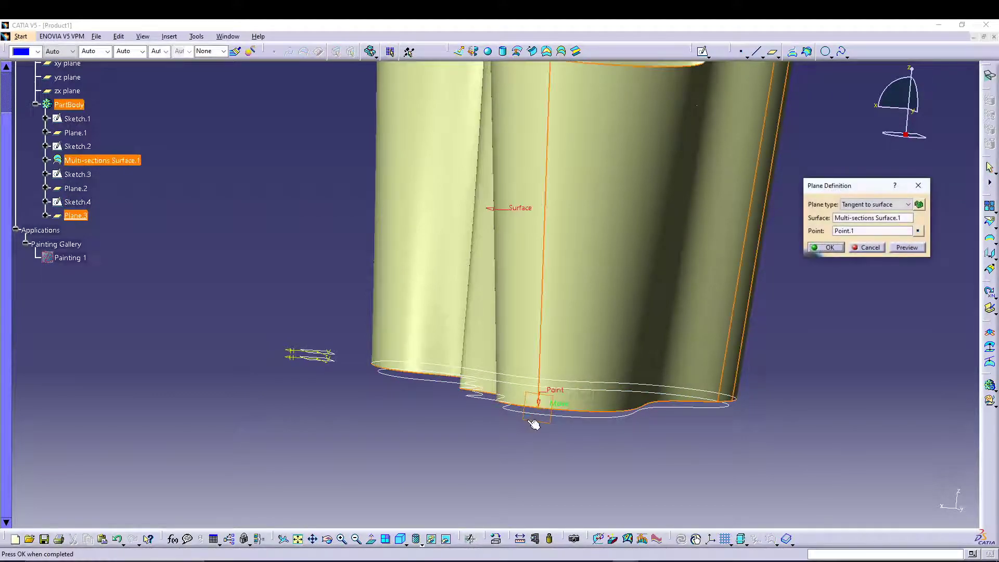
left_click(864, 219)
left_click(866, 204)
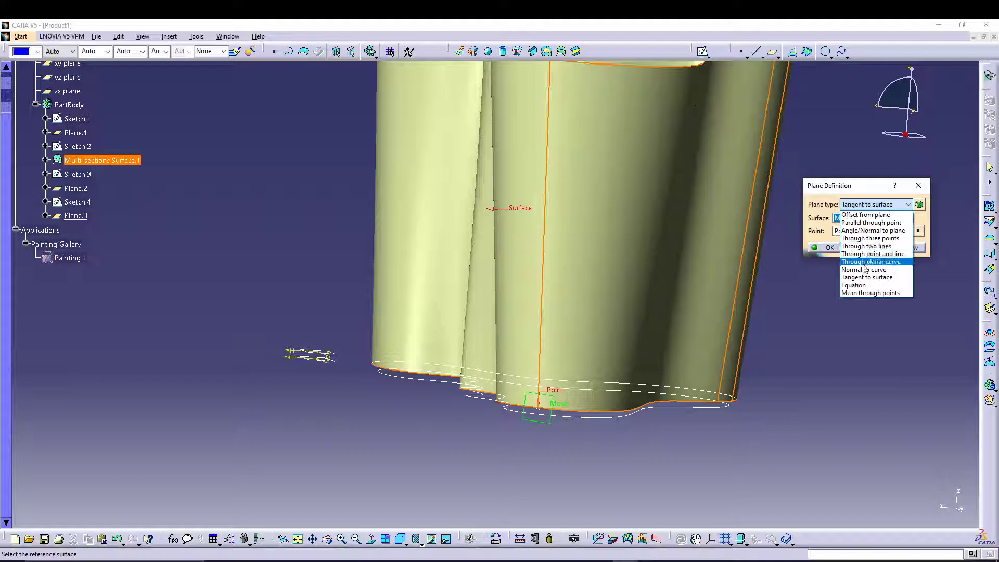
left_click(864, 270)
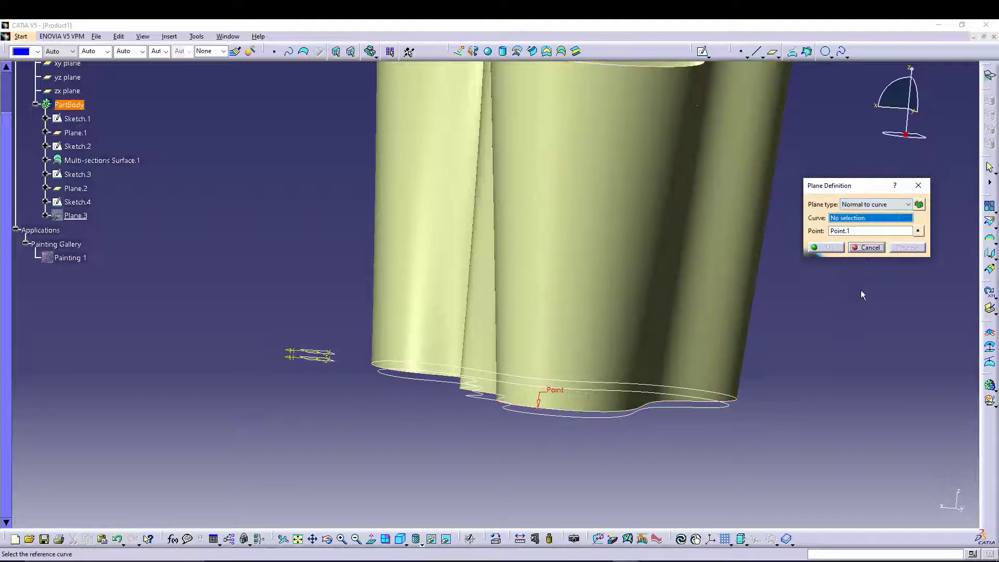
left_click(566, 413)
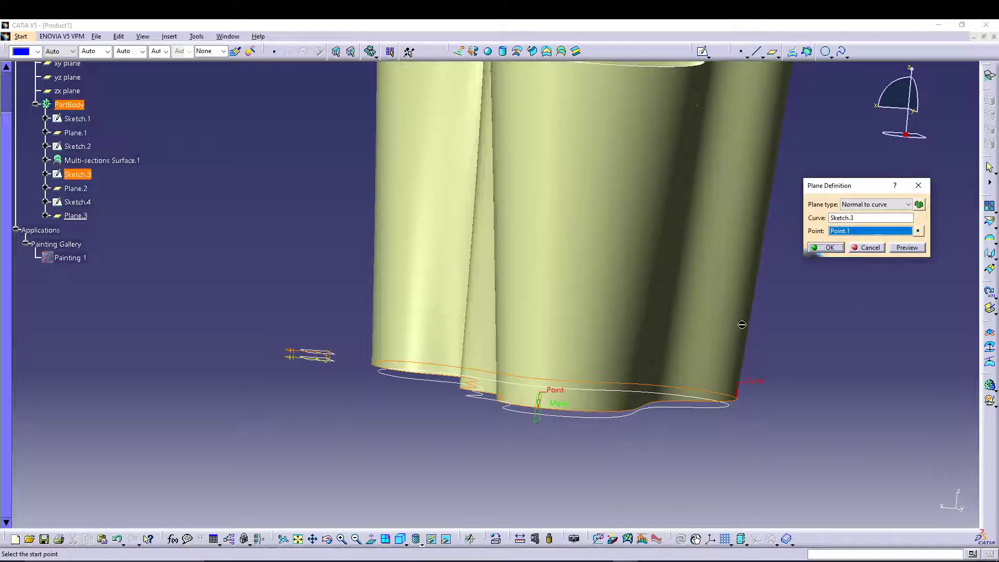
middle_click_drag(555, 460, 500, 477)
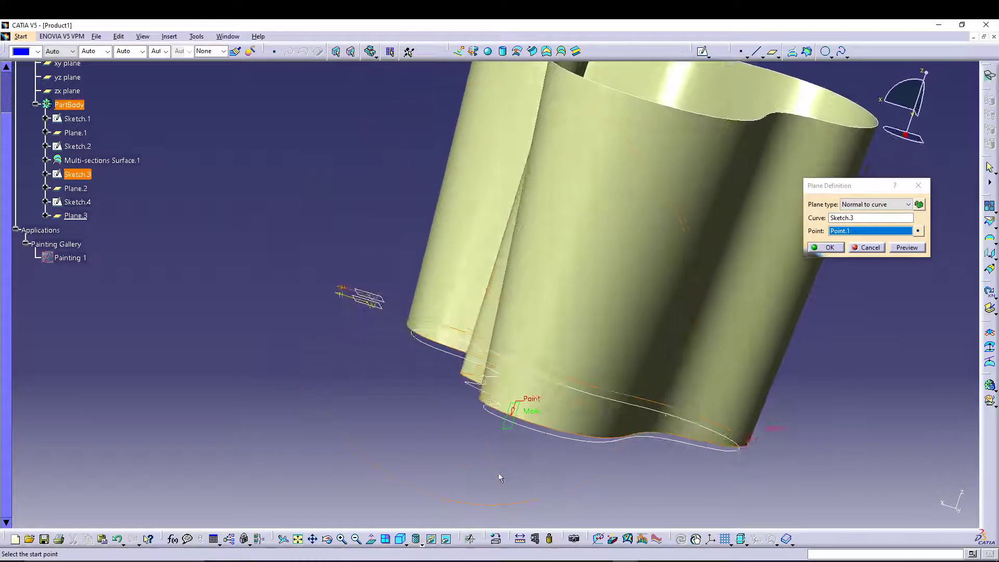
left_click(829, 248)
Step: Sketch on the normal plane, project the base contour and the smaller lower contour into it, and turn both projections into construction elements
left_click(509, 427)
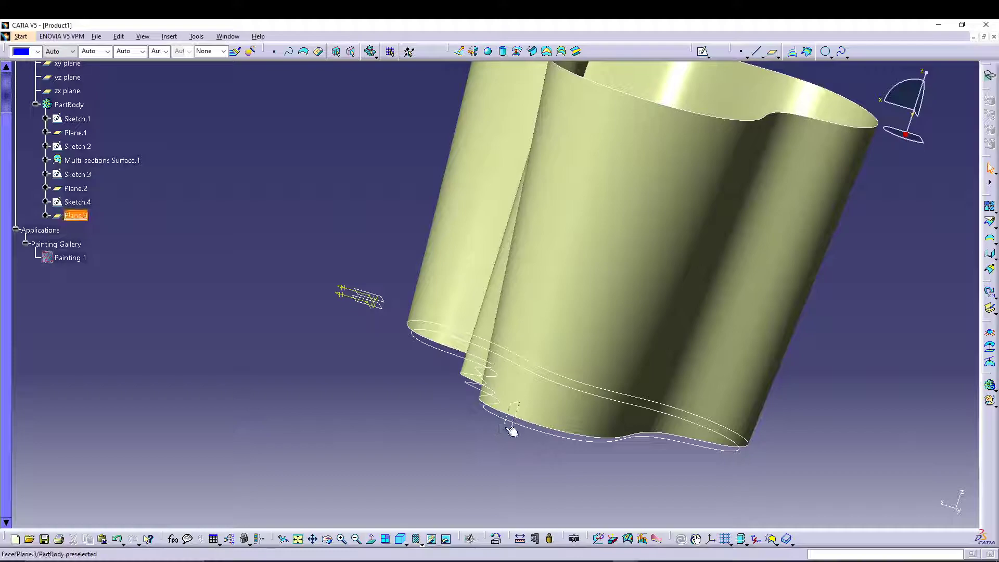
left_click(702, 51)
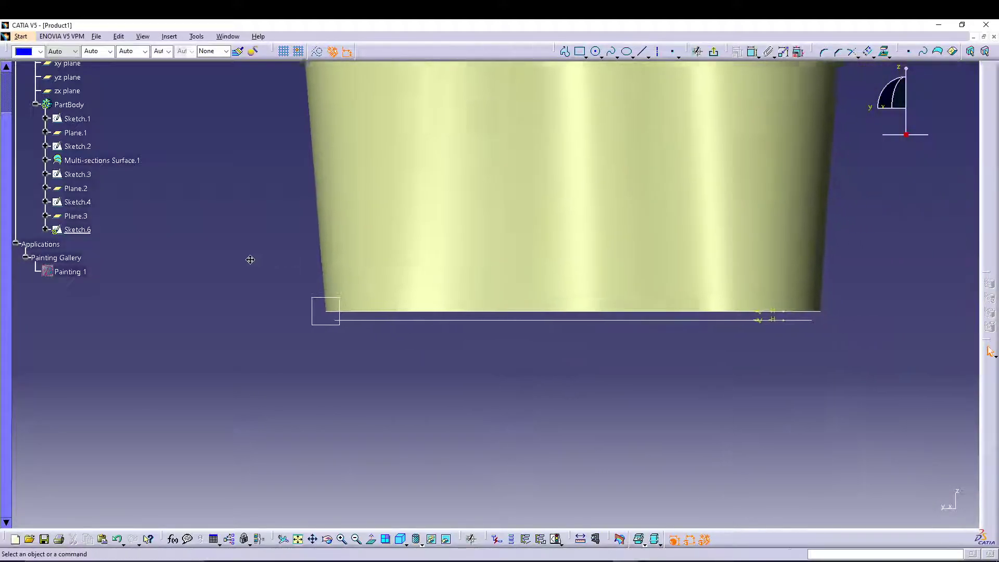
mouse_move(250, 259)
middle_mouse_down()
mouse_move(234, 258)
mouse_move(243, 232)
mouse_move(314, 365)
mouse_move(415, 419)
mouse_move(415, 403)
mouse_move(408, 435)
mouse_move(415, 361)
mouse_move(378, 426)
mouse_move(671, 395)
mouse_move(658, 406)
middle_mouse_up()
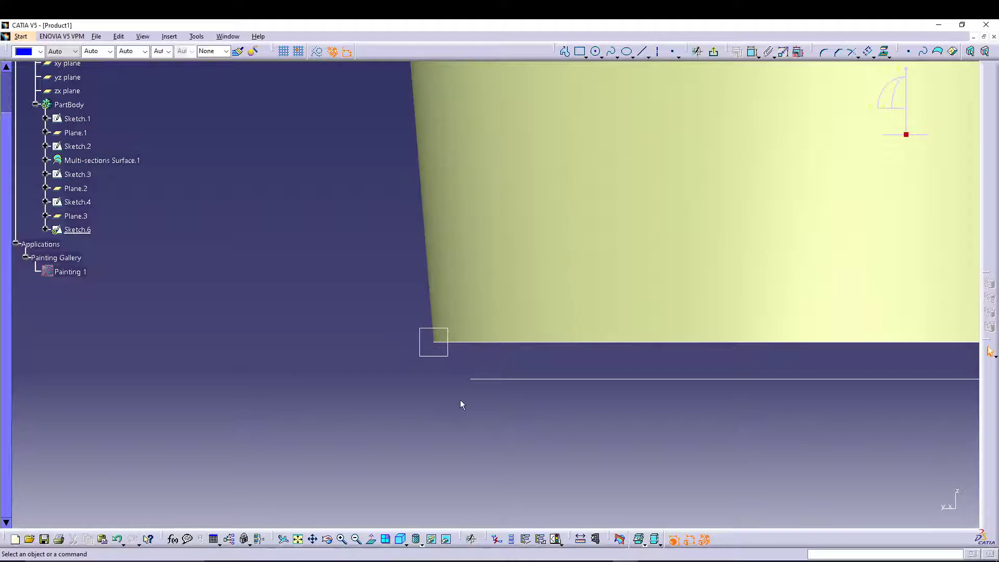
left_click(485, 342)
left_click(515, 379, "ctrl")
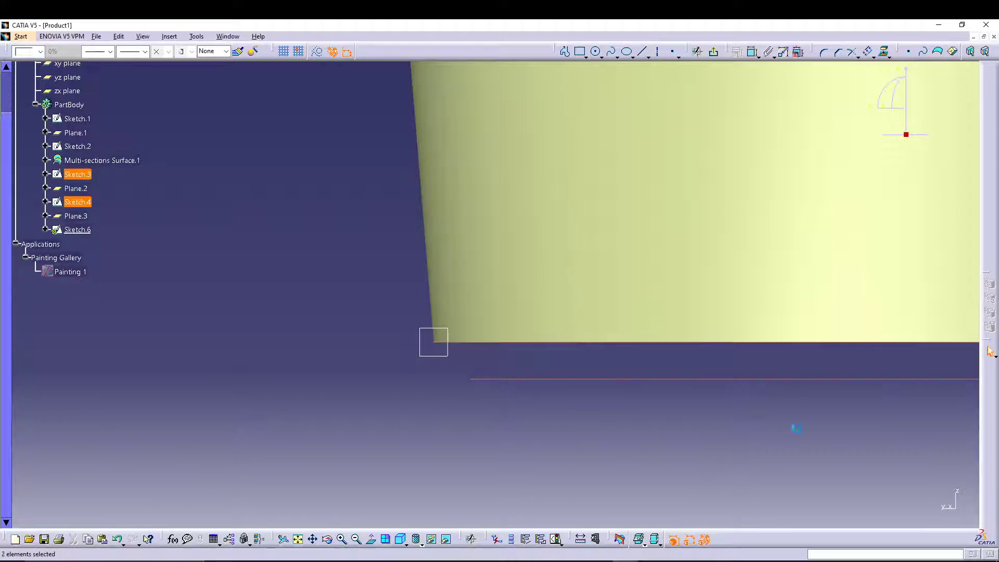
left_click(886, 53)
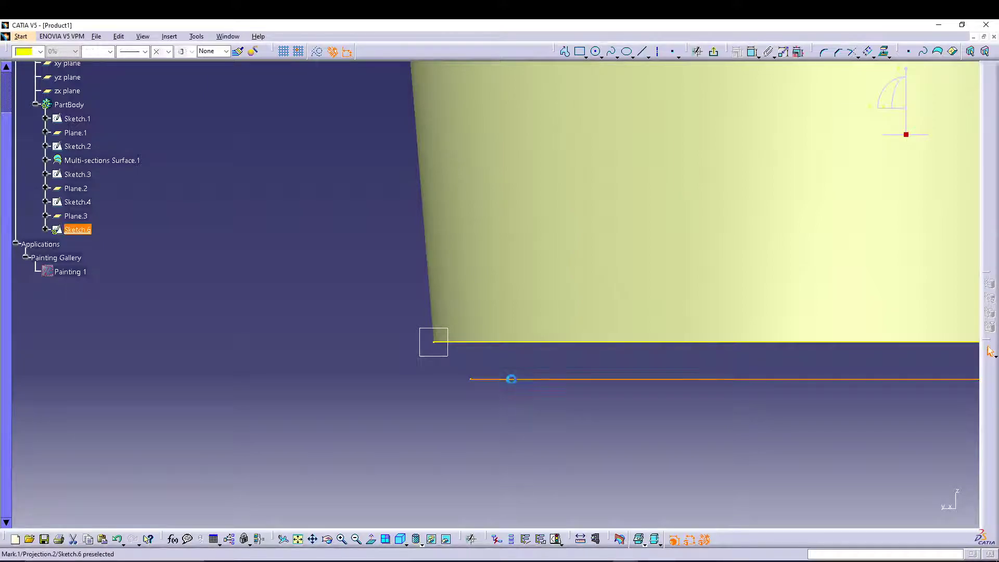
left_click(509, 343)
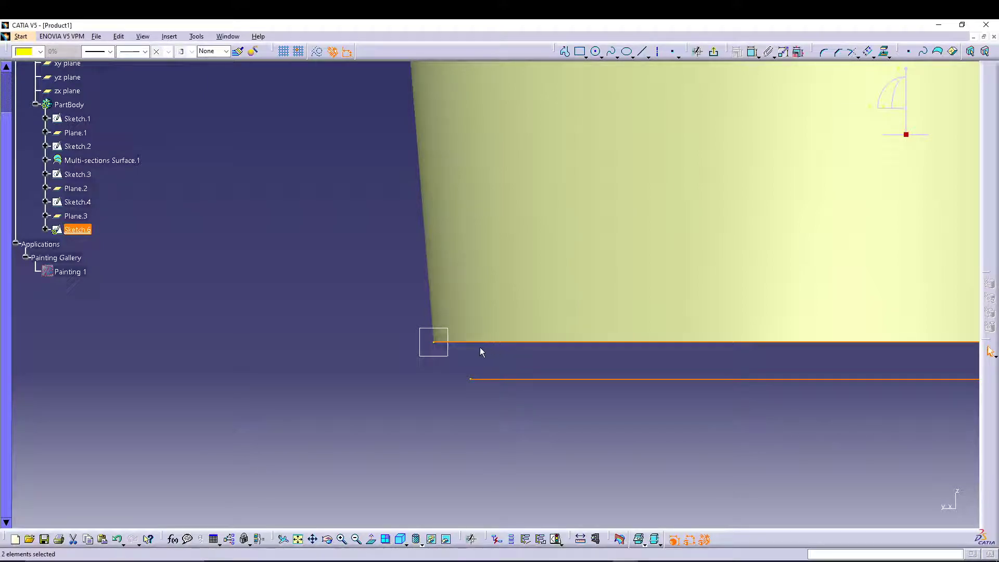
left_click(356, 52)
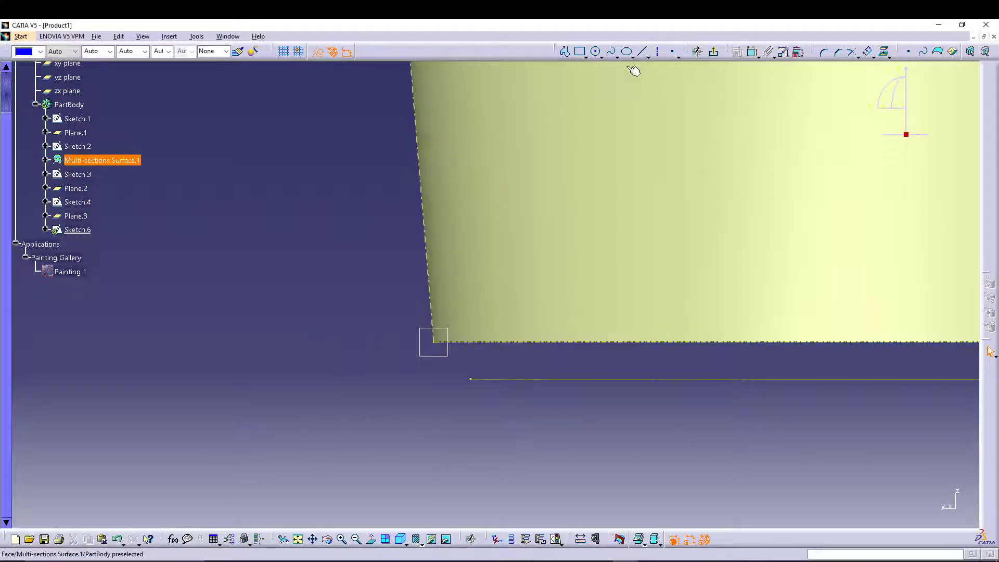
Step: Draw a three-point spline curving from the end of the projected base contour down to the end of the projected lower contour
left_click(611, 51)
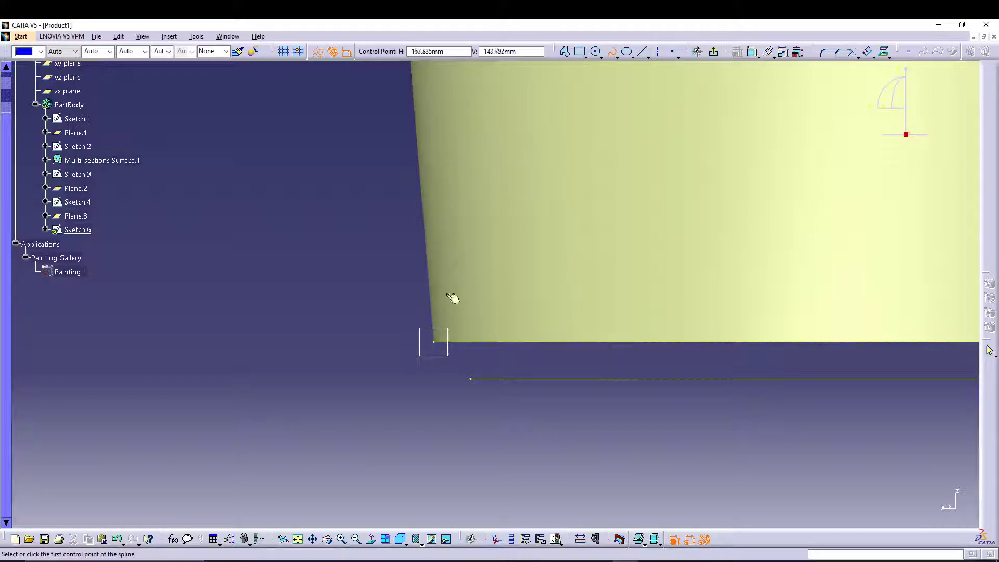
left_click(435, 343)
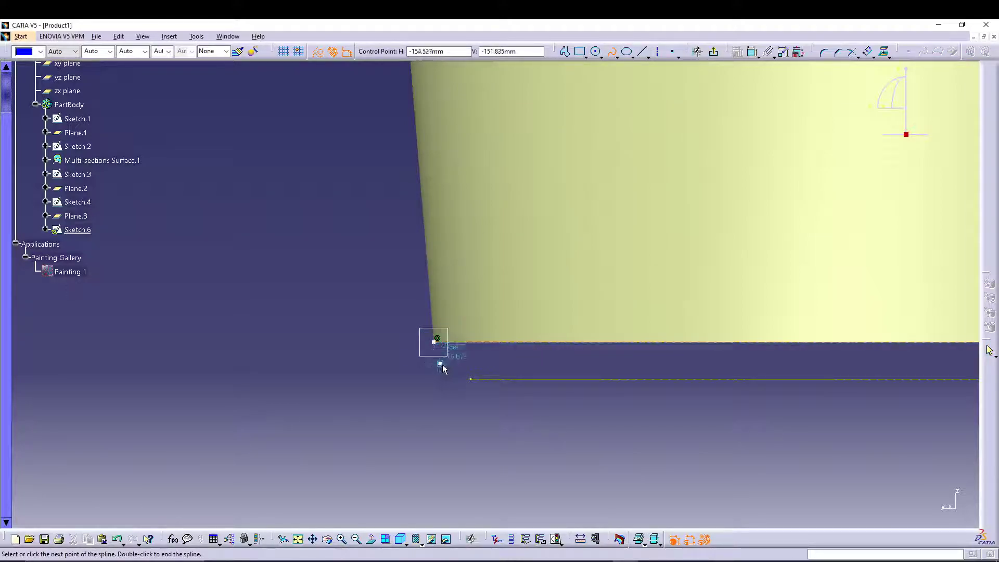
left_click(442, 365)
left_click(471, 379)
key("Escape")
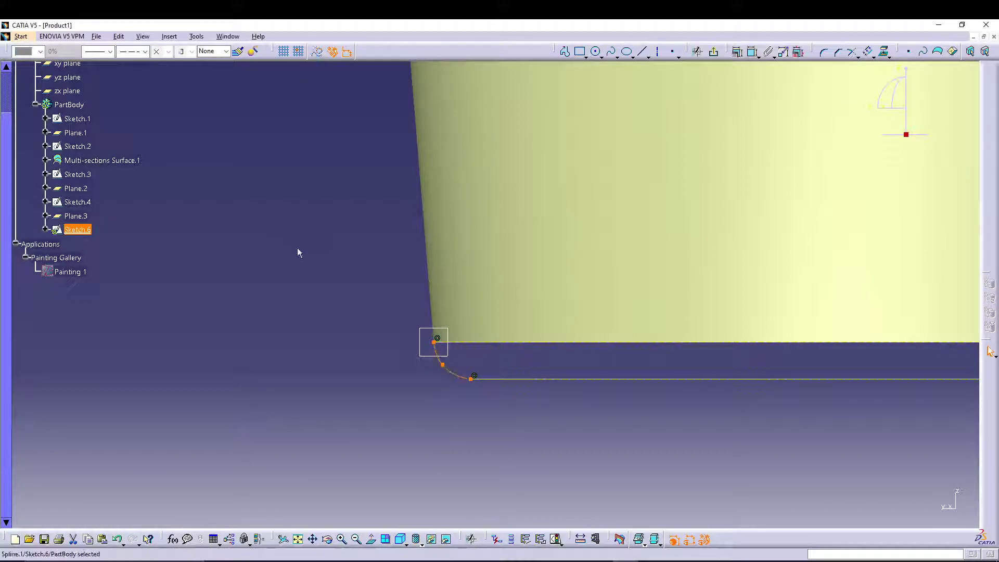
Step: Impose tangency on the spline's first and last control points in its definition, leaving the middle point free
left_click(302, 318)
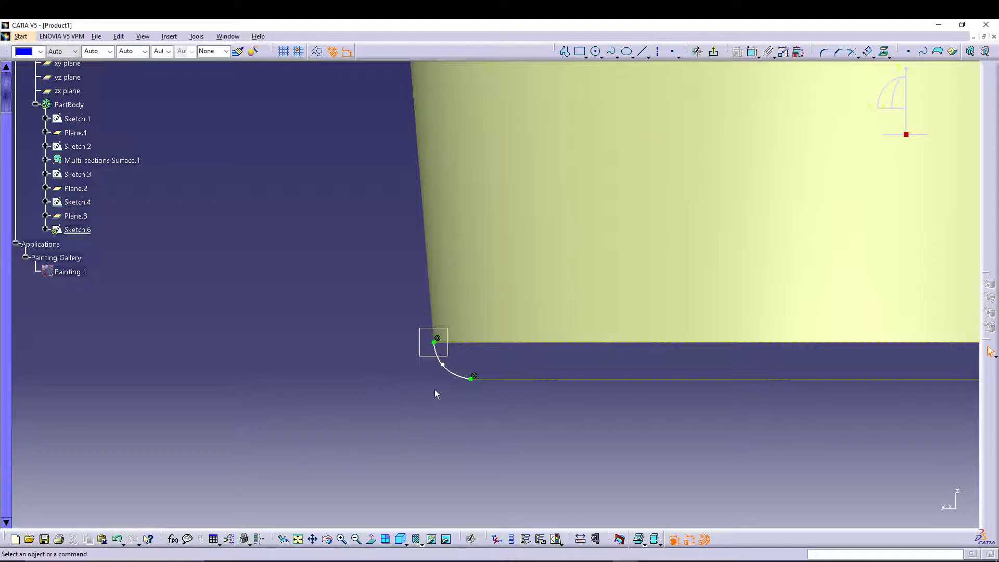
double_click(440, 353)
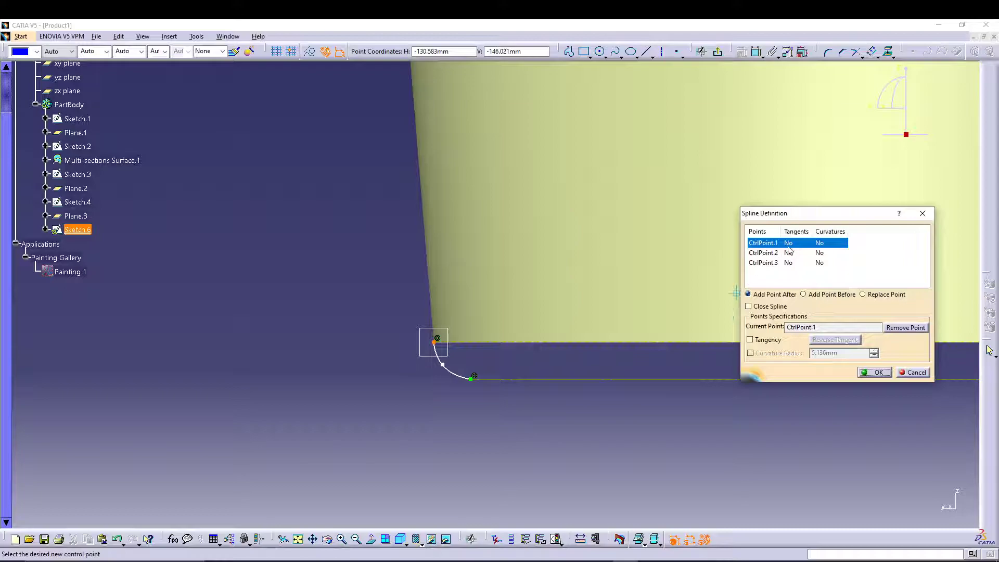
left_click(764, 340)
left_click(782, 263)
left_click(756, 340)
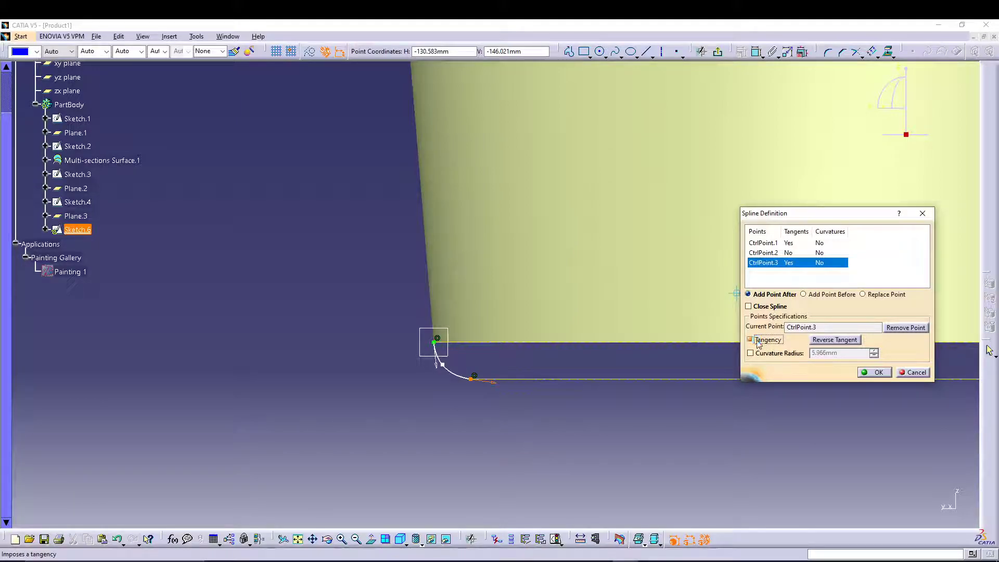
left_click(861, 375)
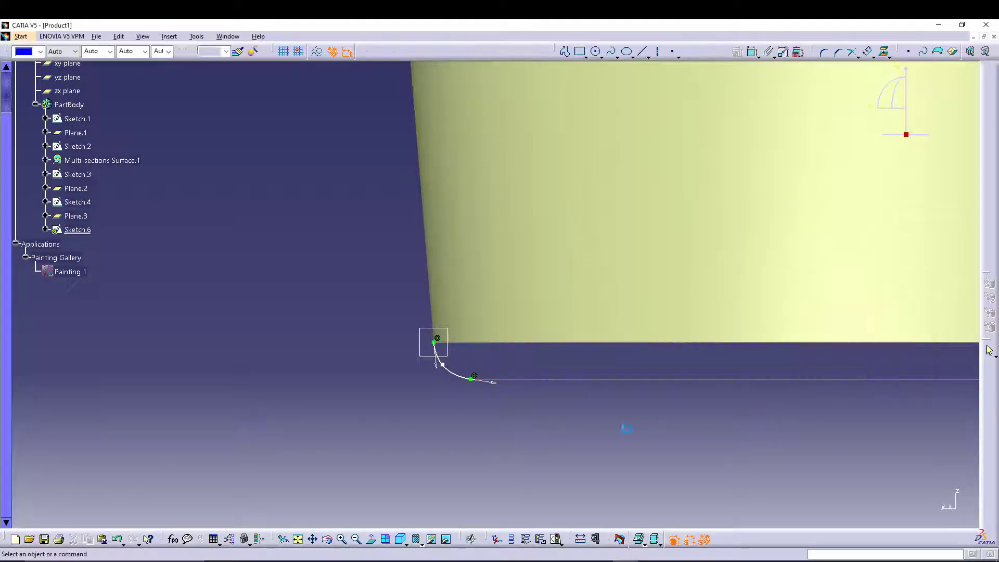
Step: Constrain the spline tangent to the projected lower contour line at its lower end
left_click(461, 378)
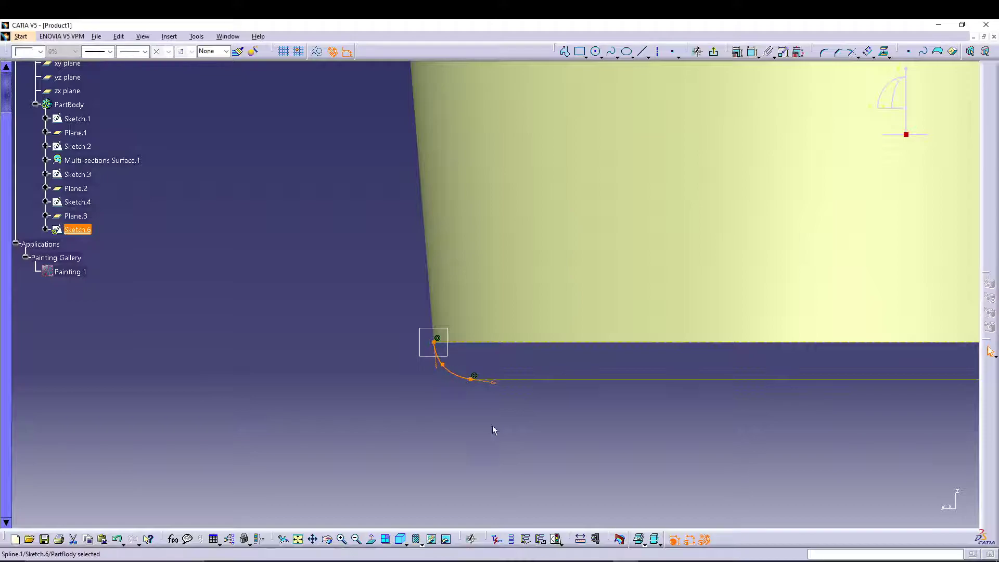
left_click(736, 51)
left_click(921, 436)
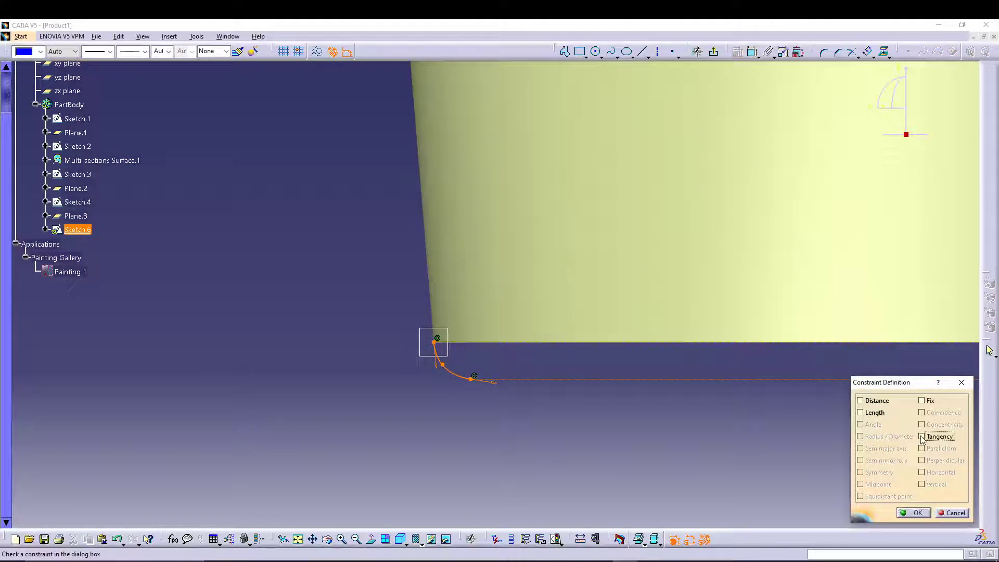
left_click(914, 513)
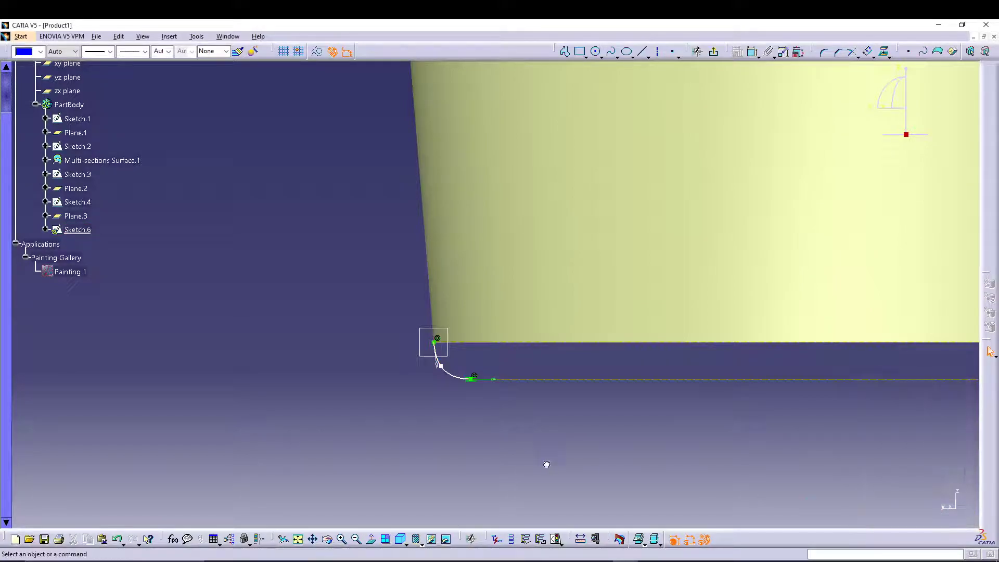
Step: Try to project the wall surface's 3D silhouette edges onto the sketch plane
left_click(453, 374)
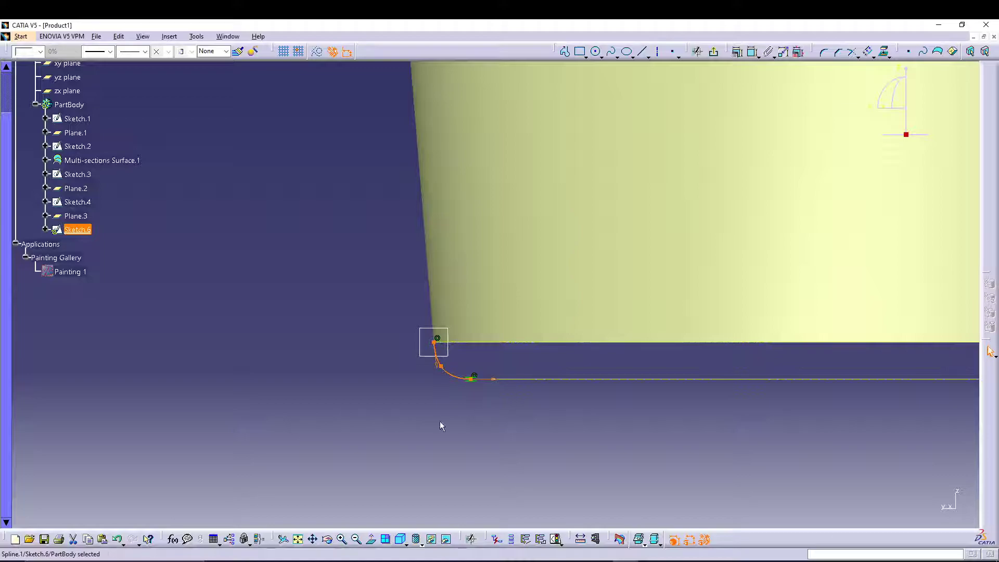
left_click(462, 420)
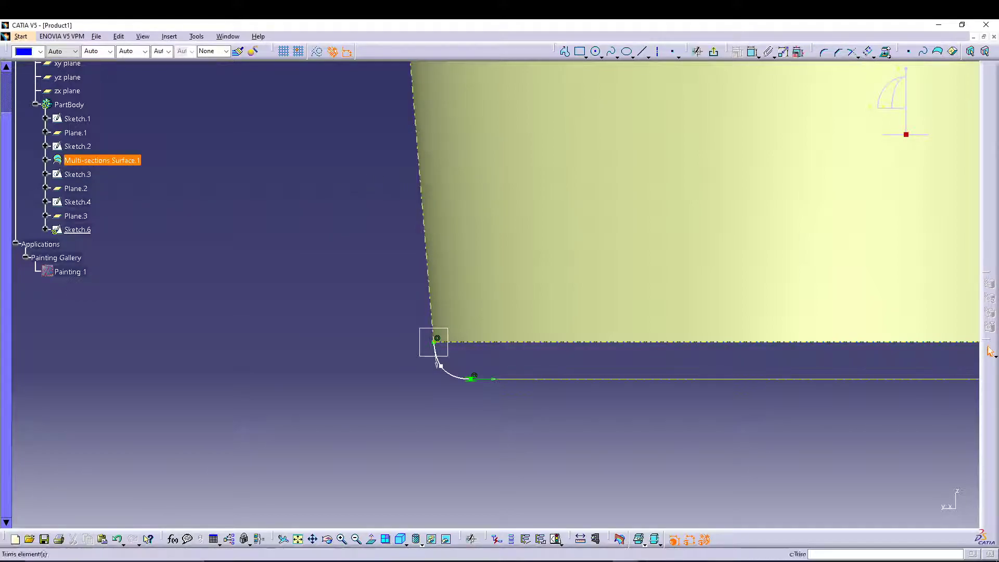
left_click(890, 56)
left_click(900, 96)
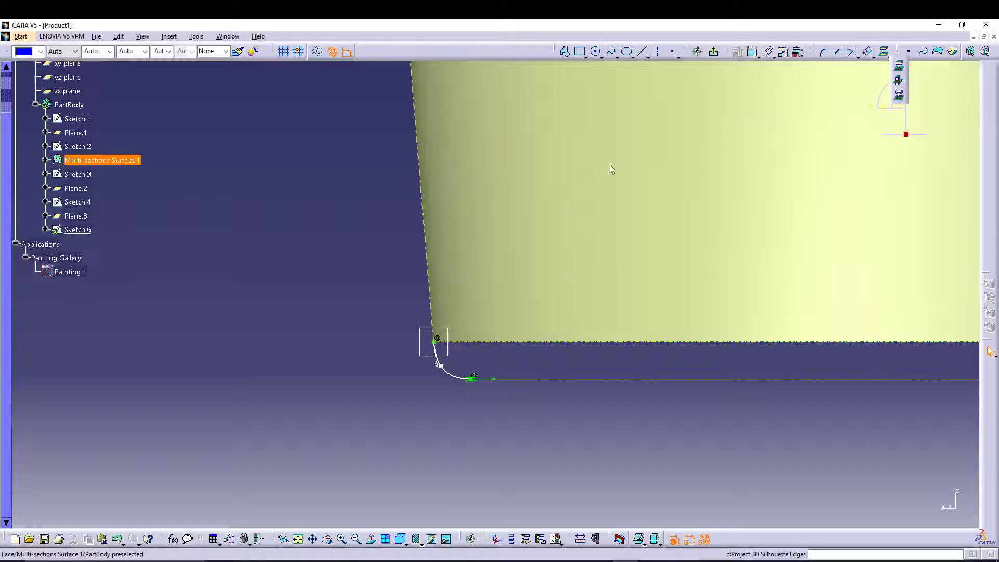
left_click(428, 206)
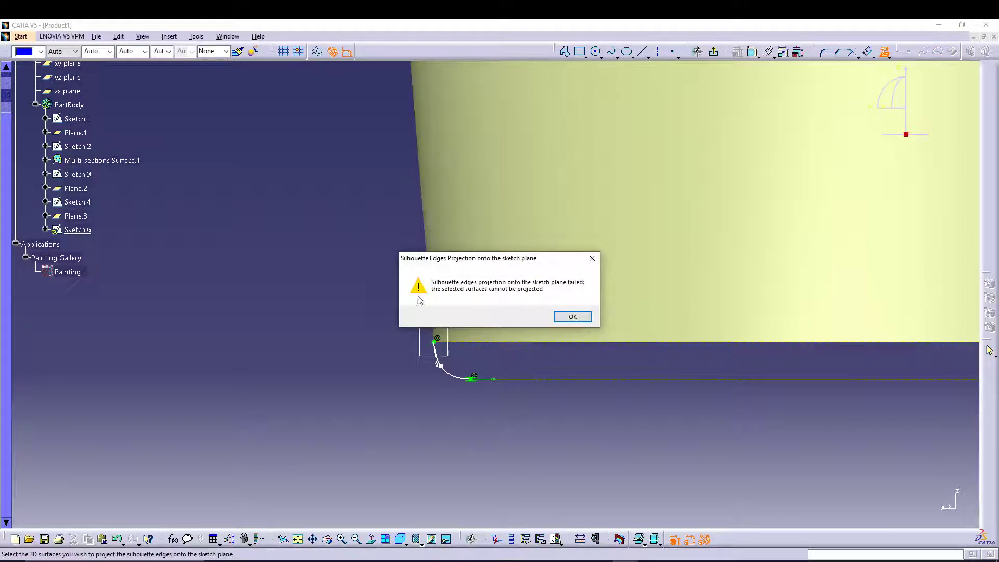
left_click(572, 317)
Step: Try to project the wall surface's side edge into the sketch with Project 3D Elements
left_click(888, 55)
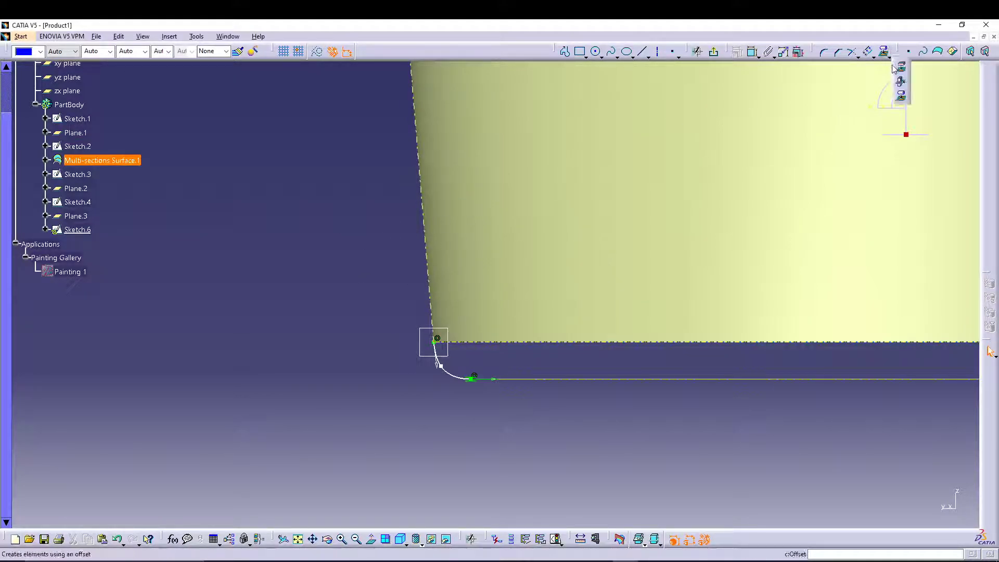
left_click(900, 67)
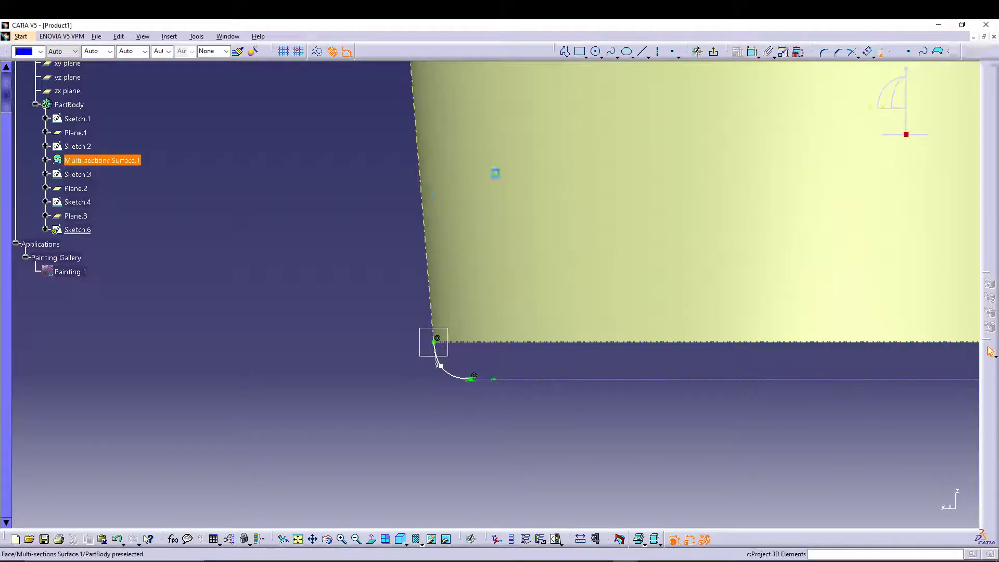
left_click(428, 198)
left_click(706, 118)
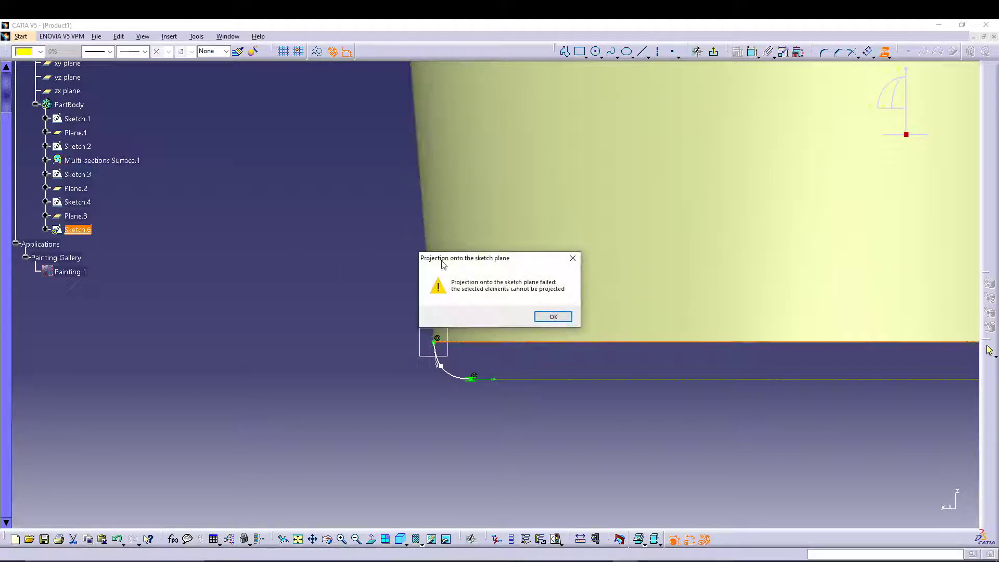
left_click(547, 316)
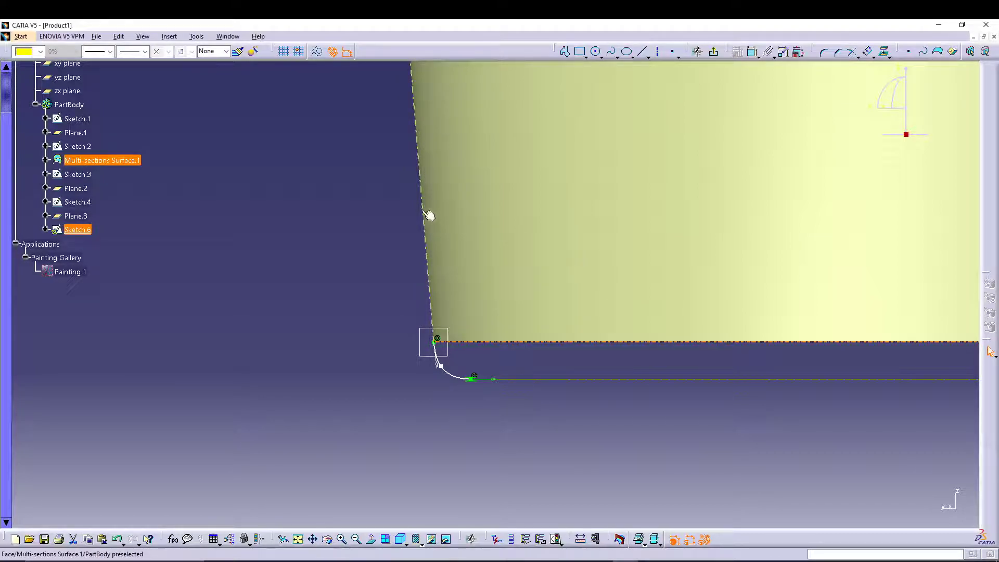
left_click(317, 237)
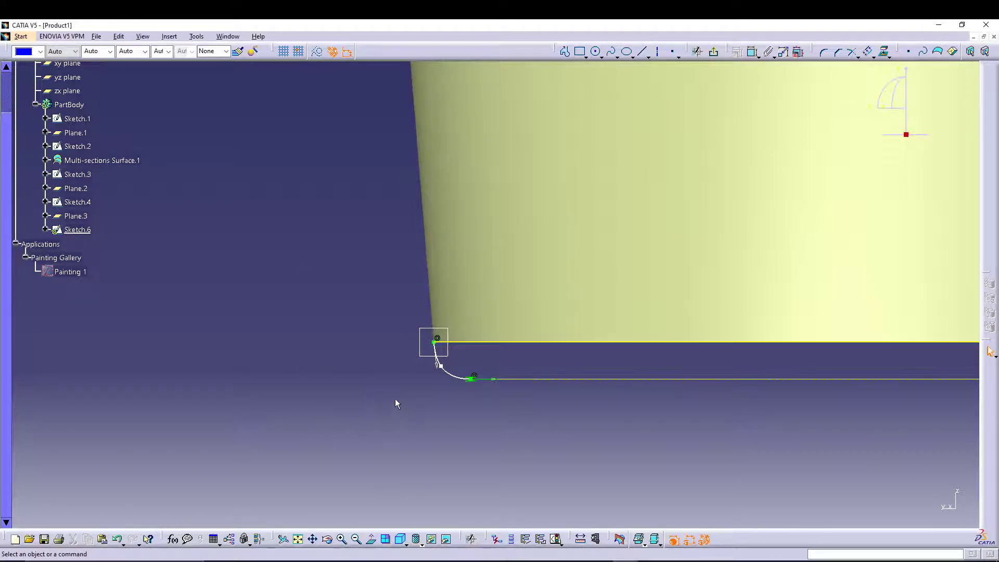
Step: Finish the bottom-edge profile sketch and return to the 3D model
left_click(439, 383)
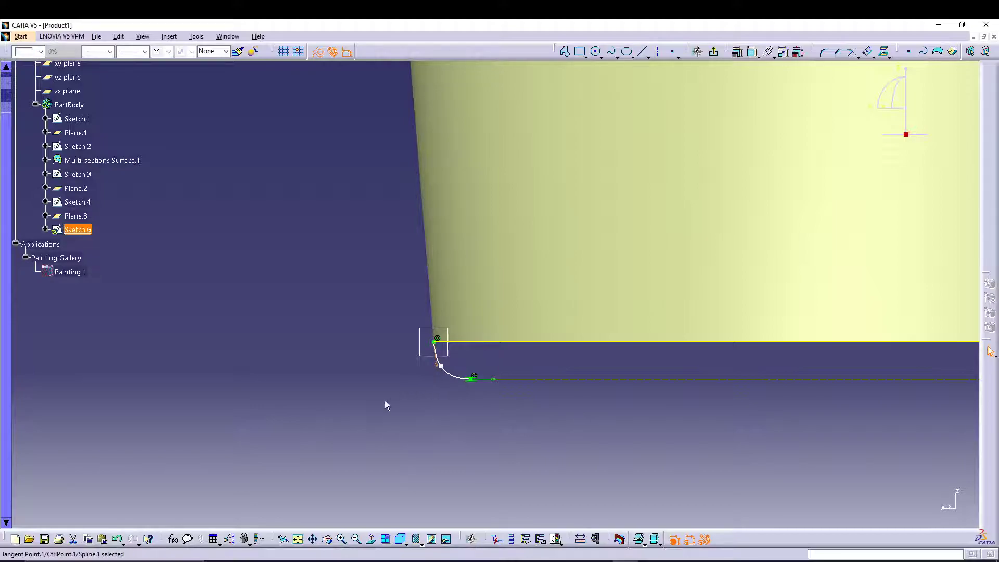
left_click(496, 412)
middle_click_drag(494, 407, 494, 412)
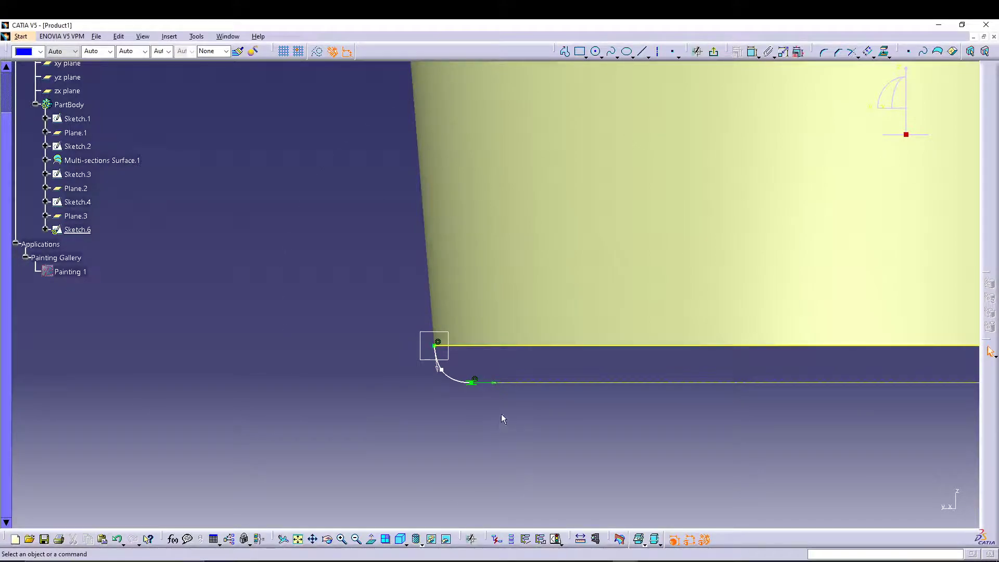
middle_click_drag(872, 400, 381, 412)
left_click(426, 379)
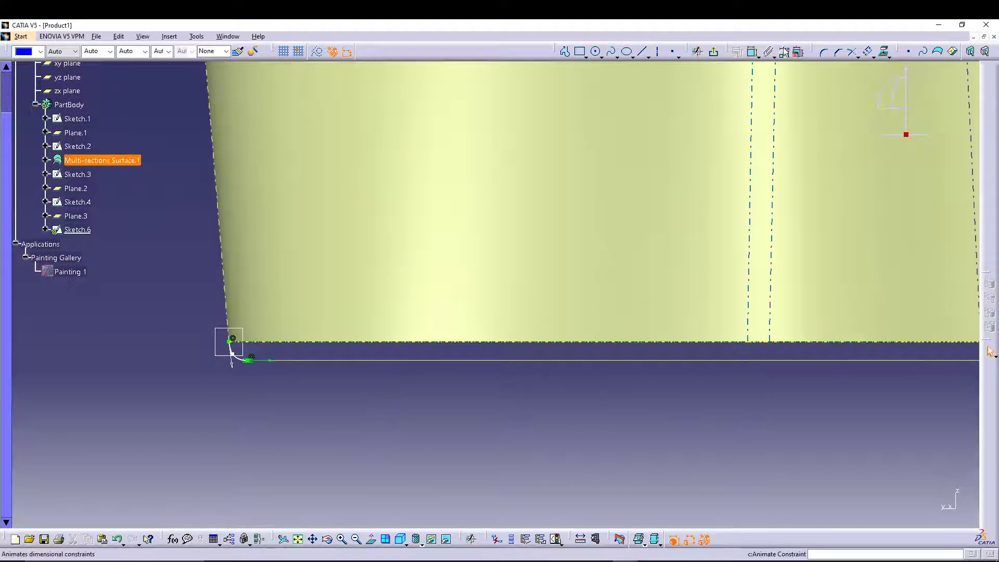
left_click(717, 54)
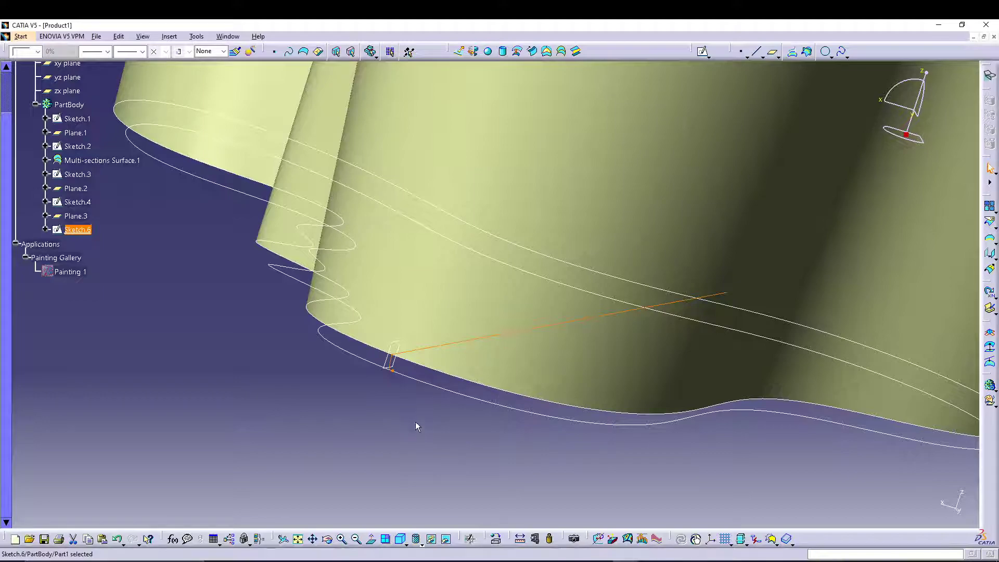
Step: Set the explicit swept surface's subtype to With two guide curves, and close the definition without creating a surface
middle_click_drag(415, 423, 302, 329)
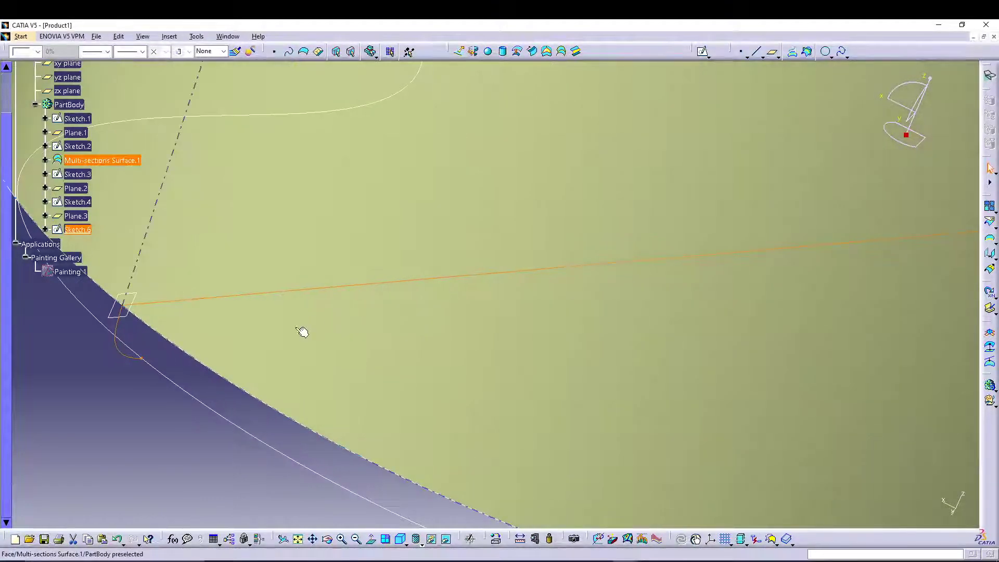
middle_click_drag(143, 375, 186, 411)
left_click(224, 374)
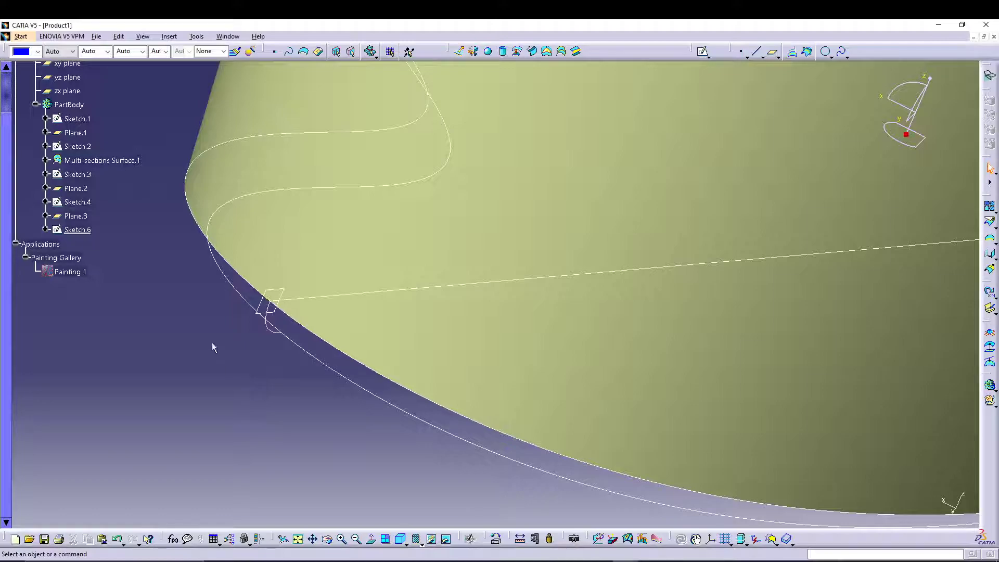
left_click(313, 238)
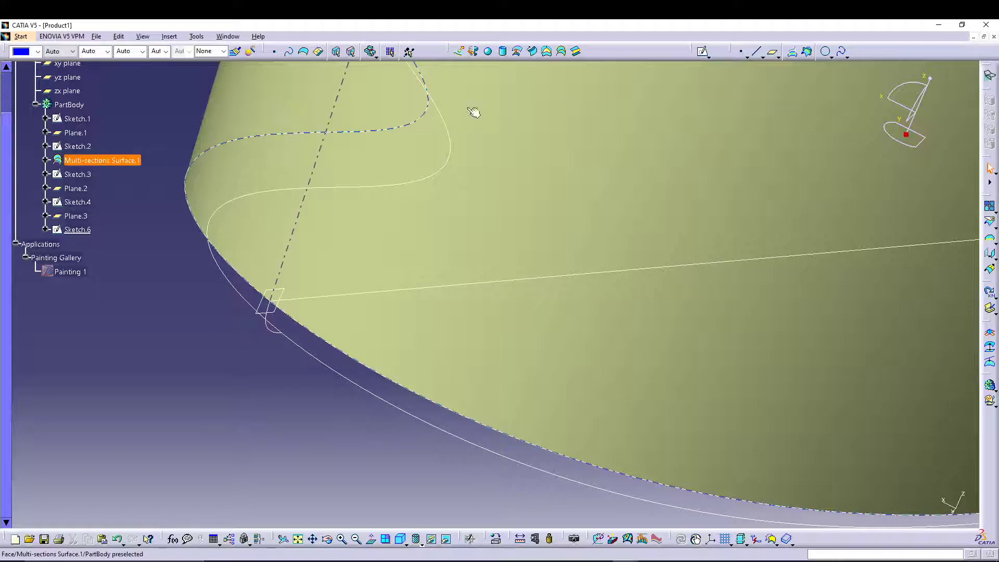
left_click(533, 52)
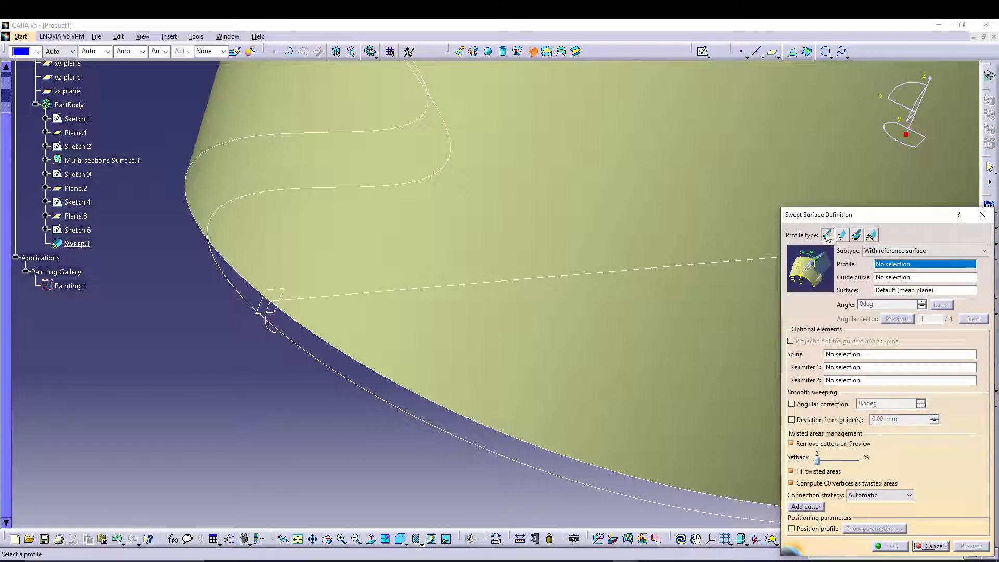
left_click(922, 250)
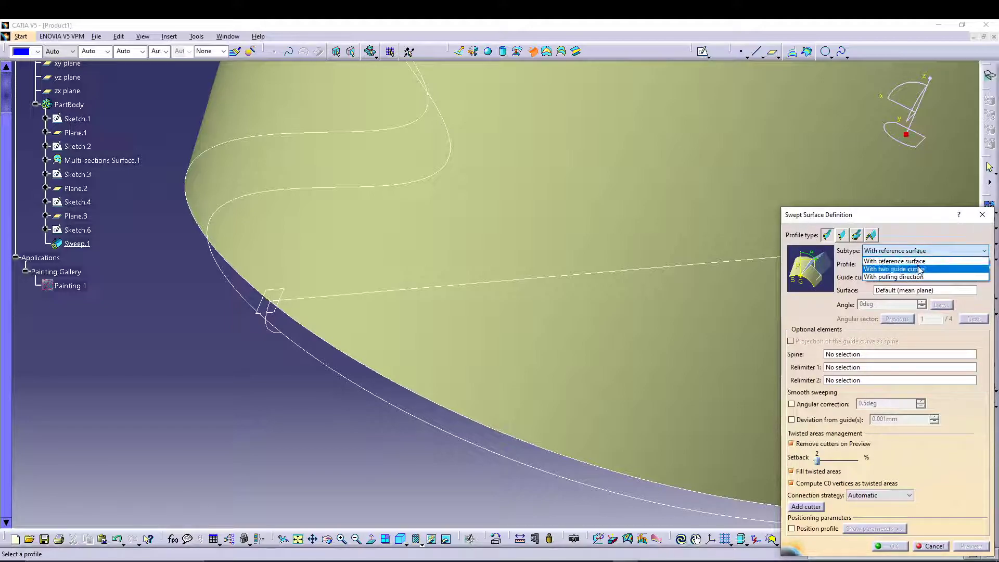
left_click(919, 269)
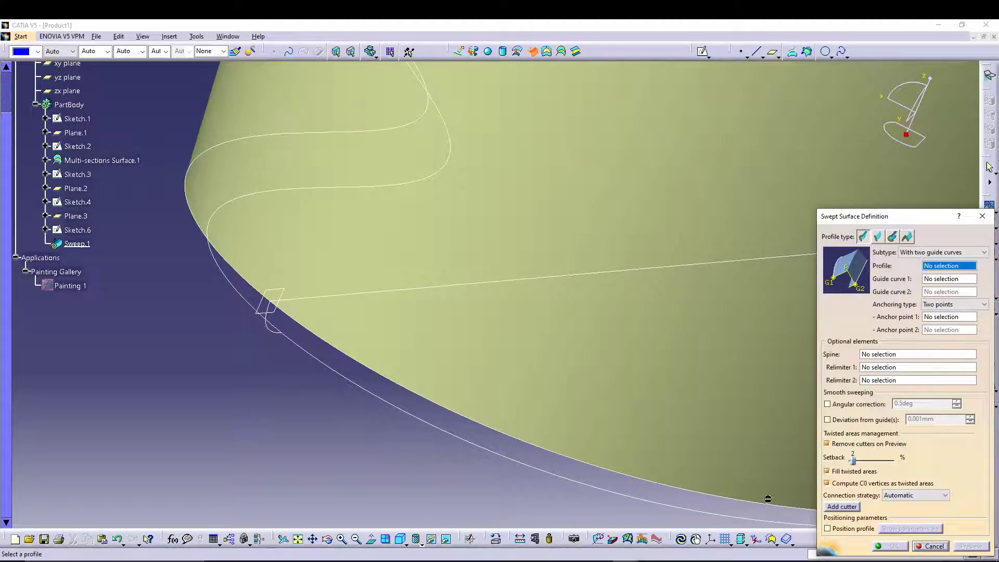
left_click(929, 546)
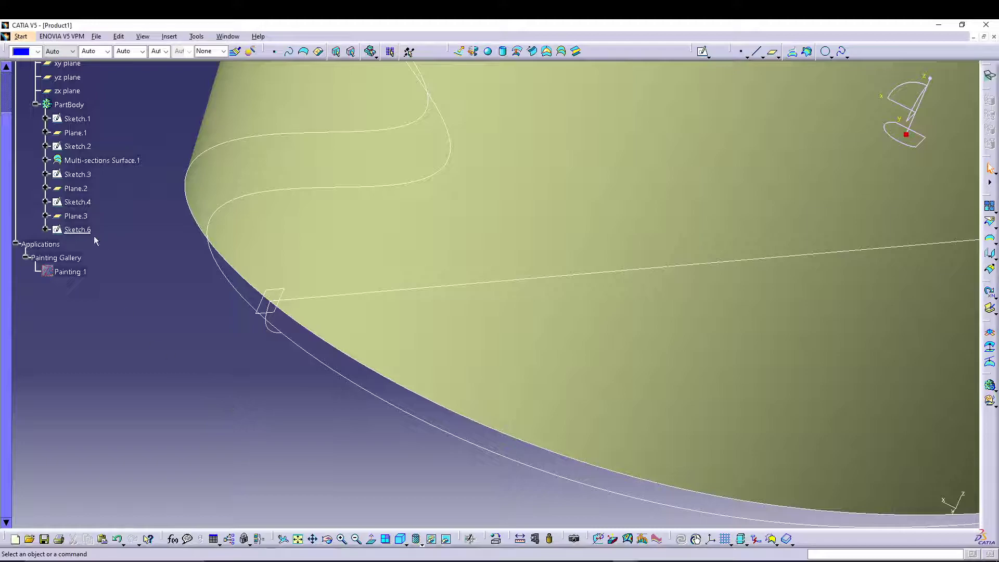
Step: Reopen the bottom-edge profile sketch, delete the extra projected line along the wall's base, and finish the sketch
double_click(78, 229)
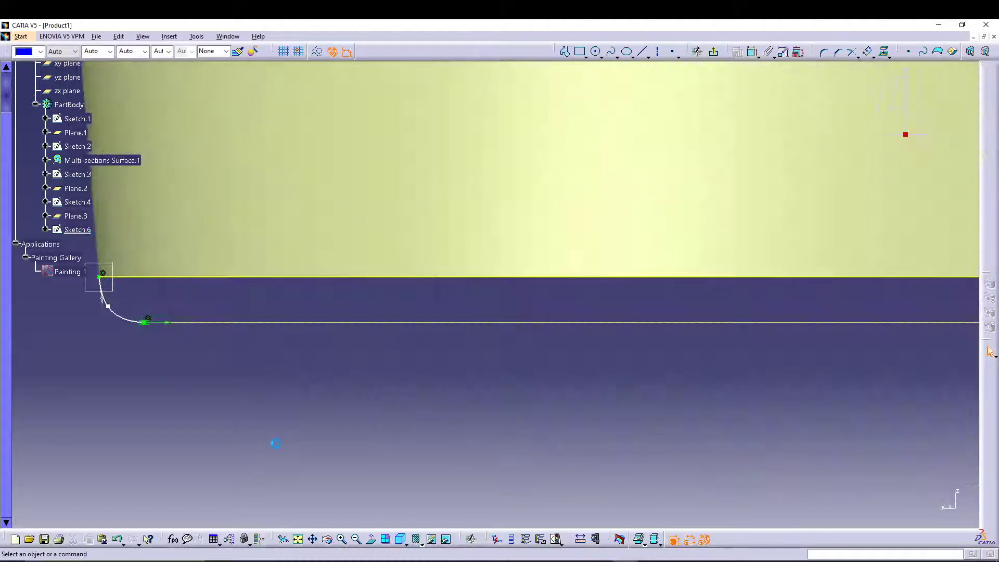
left_click(191, 277)
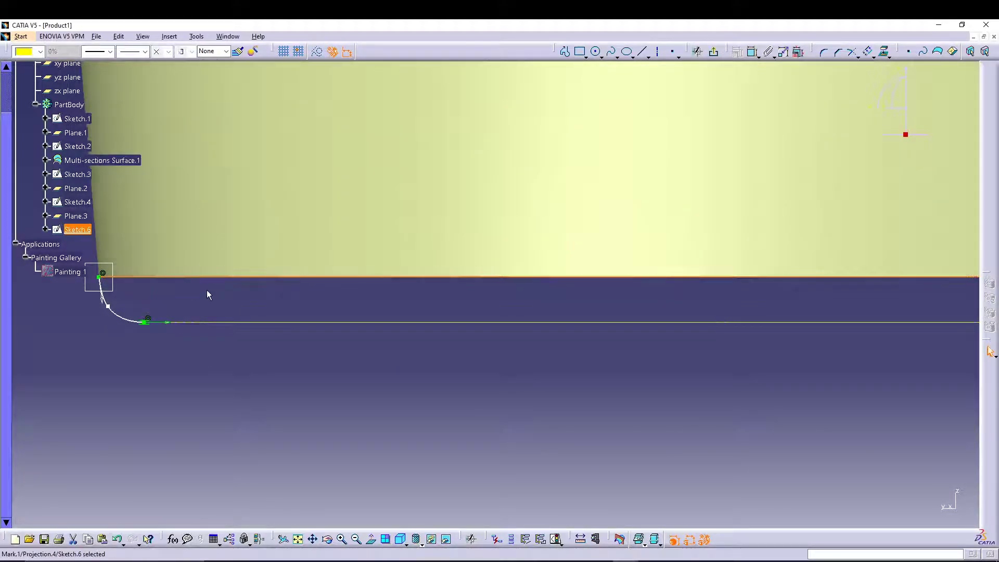
left_click(206, 293)
left_click(648, 128)
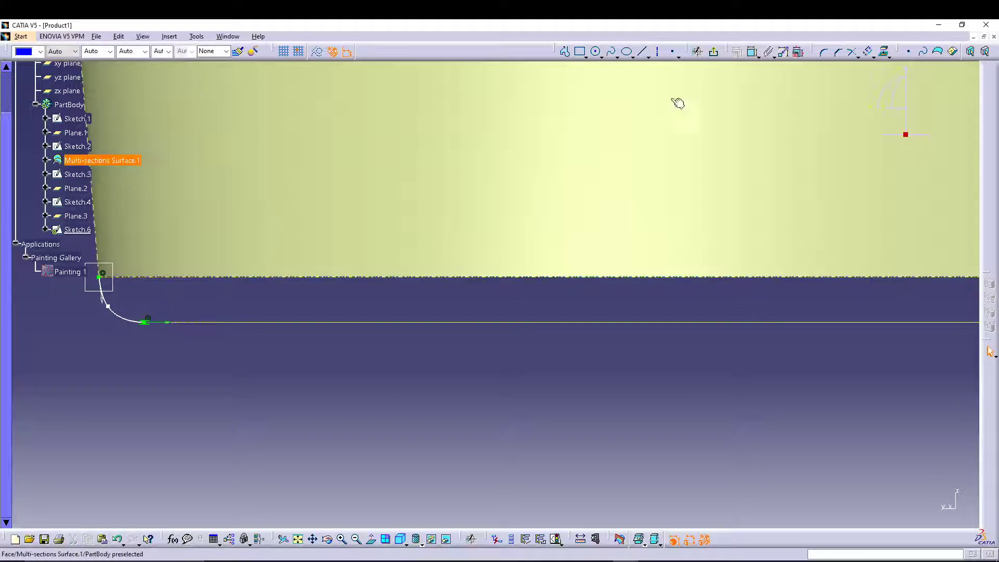
left_click(710, 52)
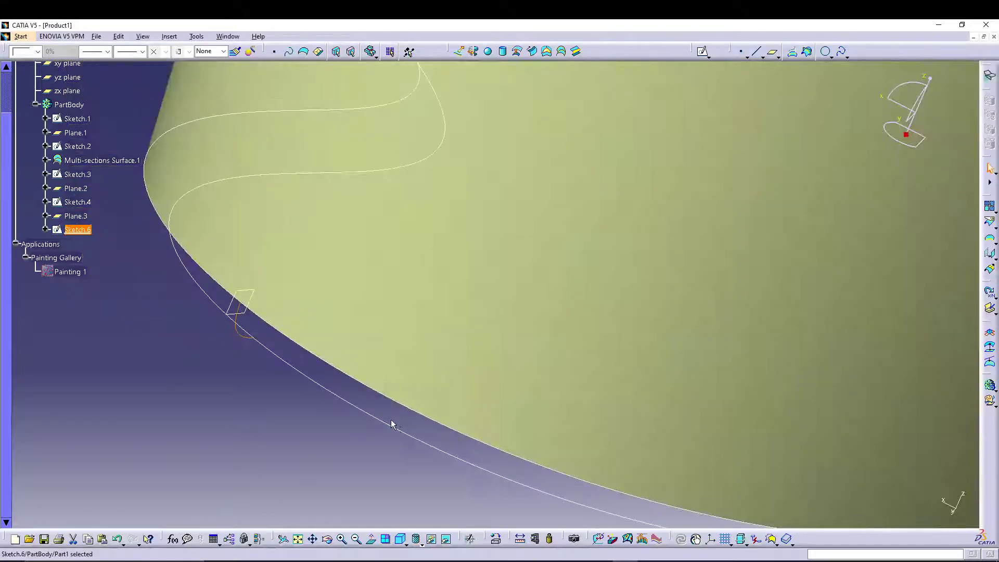
middle_click_drag(391, 420, 482, 357)
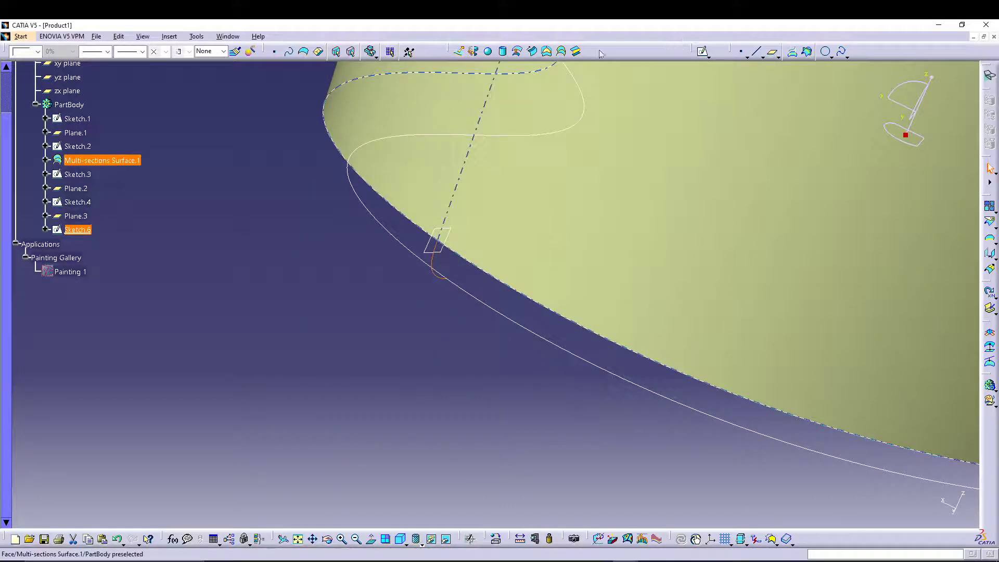
left_click(531, 51)
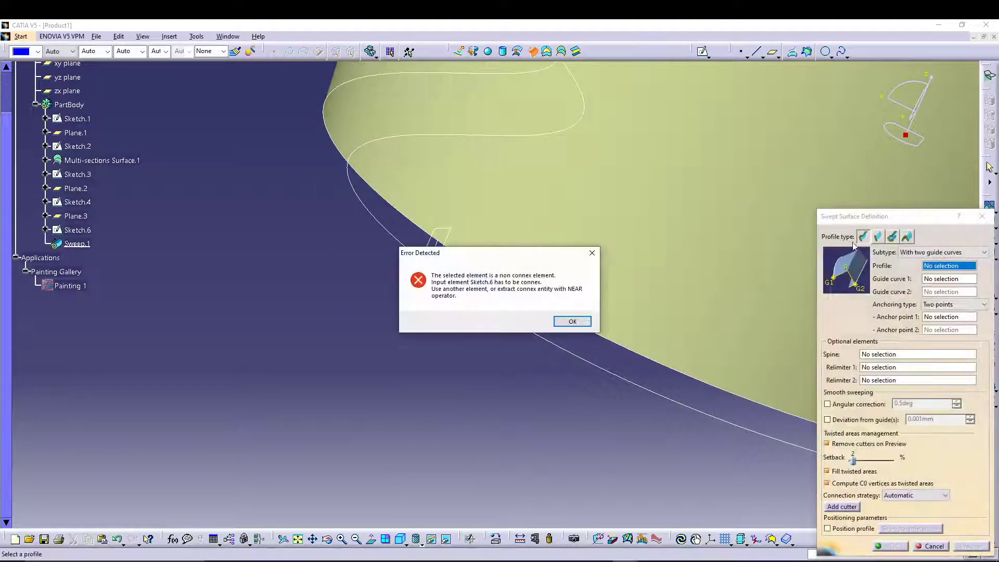
left_click(596, 256)
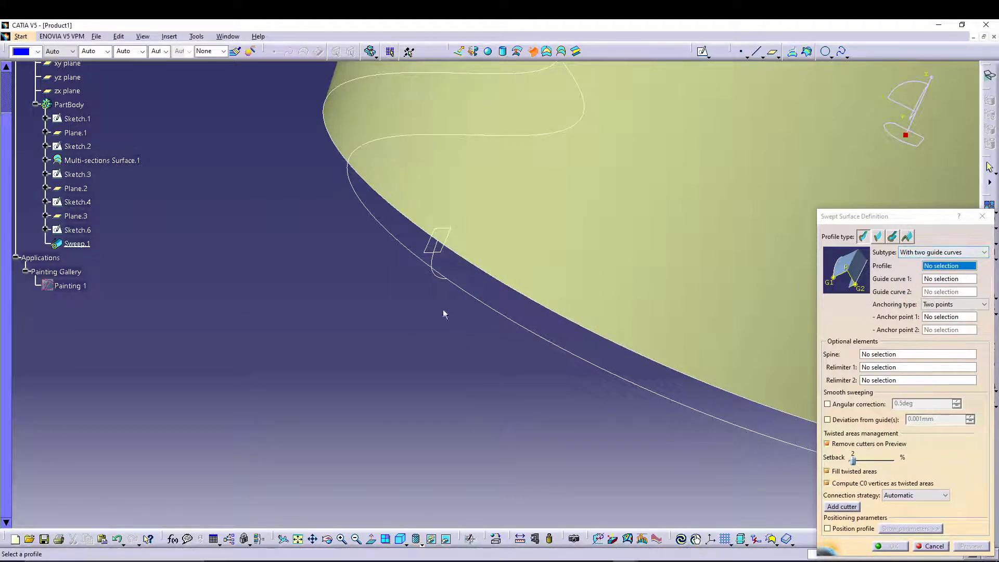
left_click(439, 263)
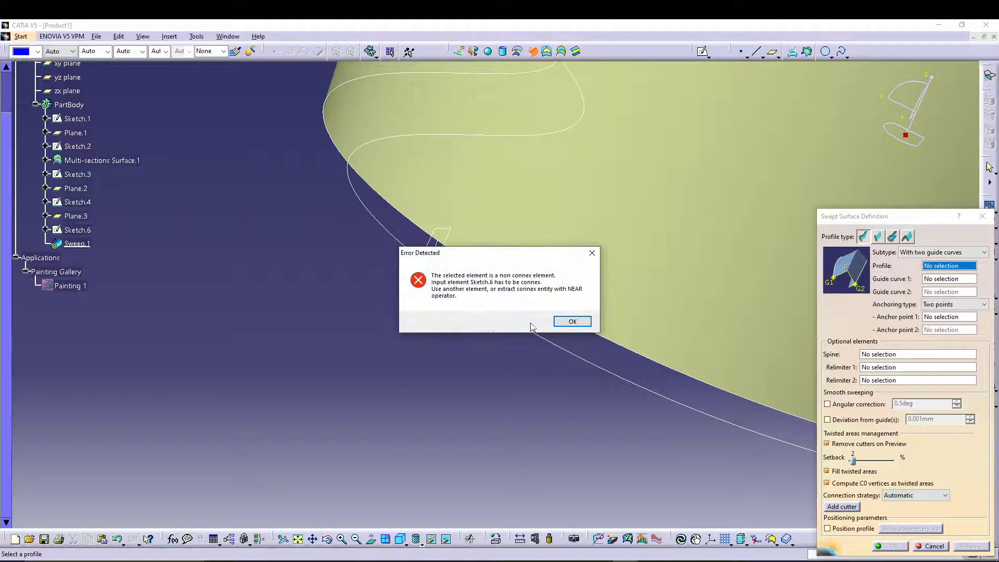
left_click(572, 322)
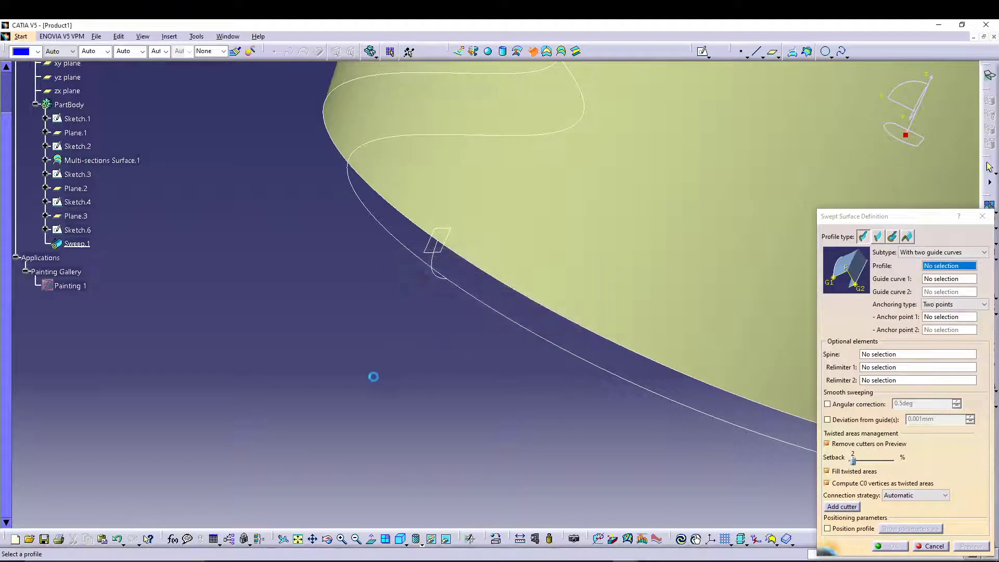
left_click(931, 546)
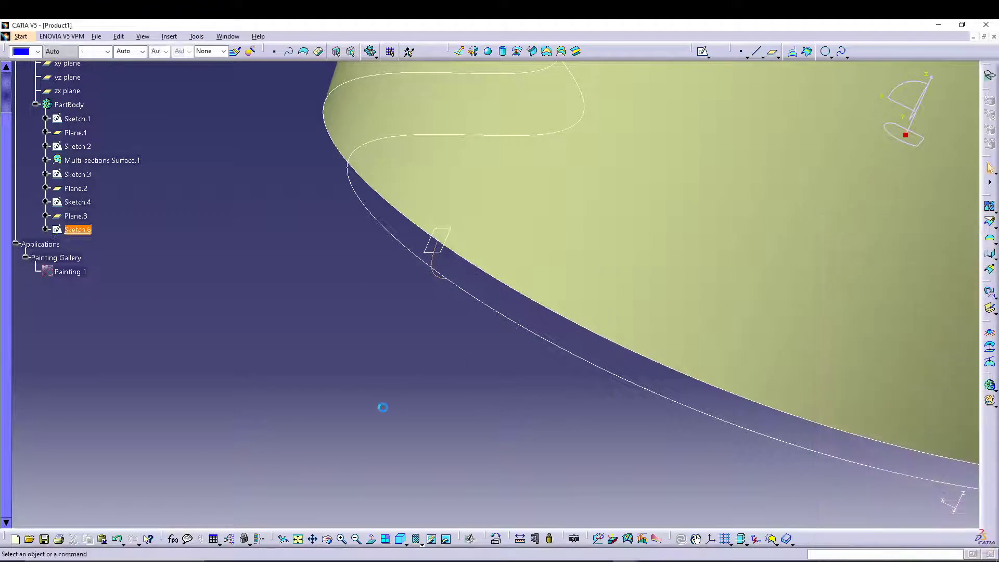
Step: Reopen the bottom-edge profile sketch, delete the extra projected line along the vase's top rim, and finish the sketch
middle_click_drag(432, 323, 726, 335)
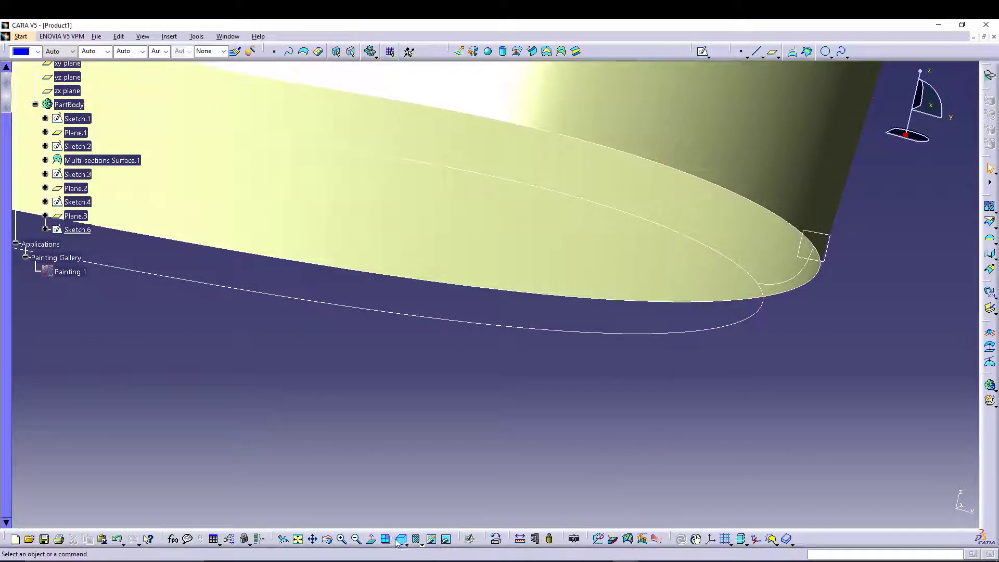
left_click(297, 539)
left_click(297, 539)
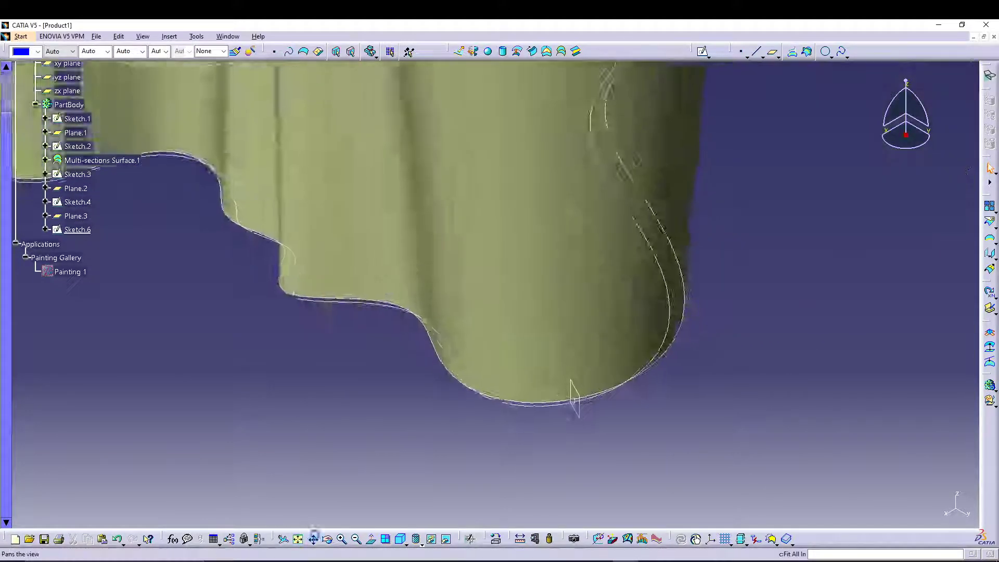
middle_click_drag(525, 450, 529, 444)
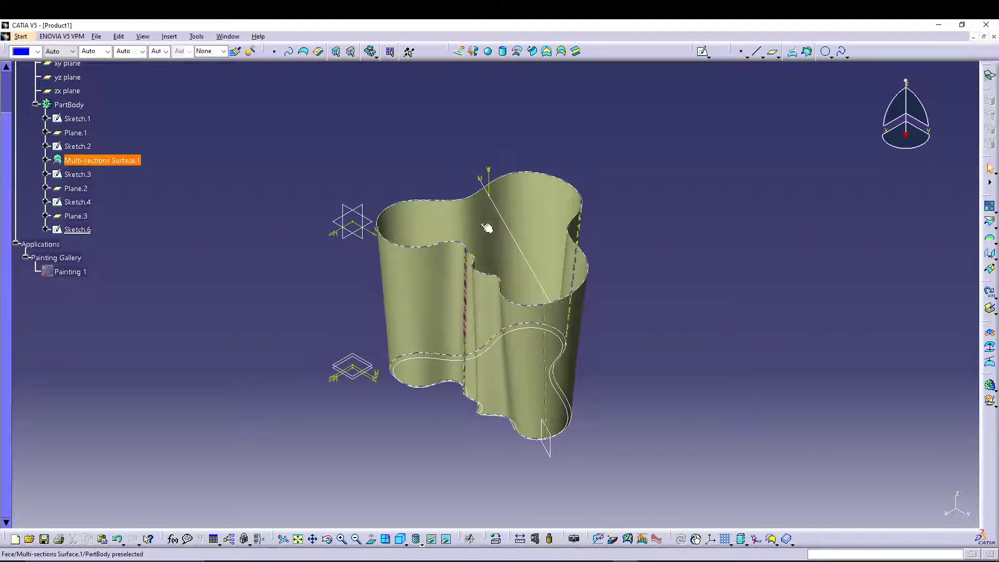
left_click(508, 221)
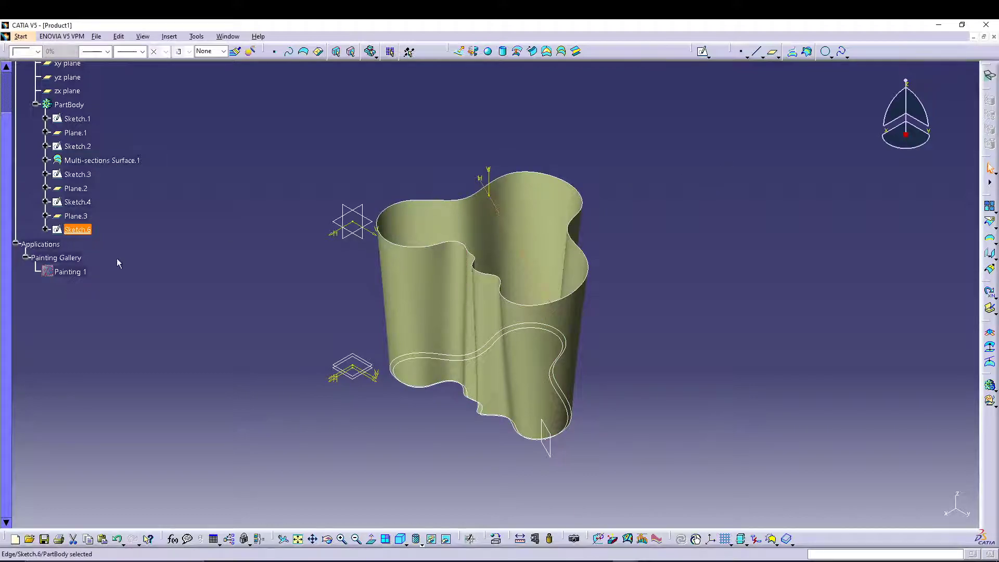
left_click(83, 230)
double_click(79, 230)
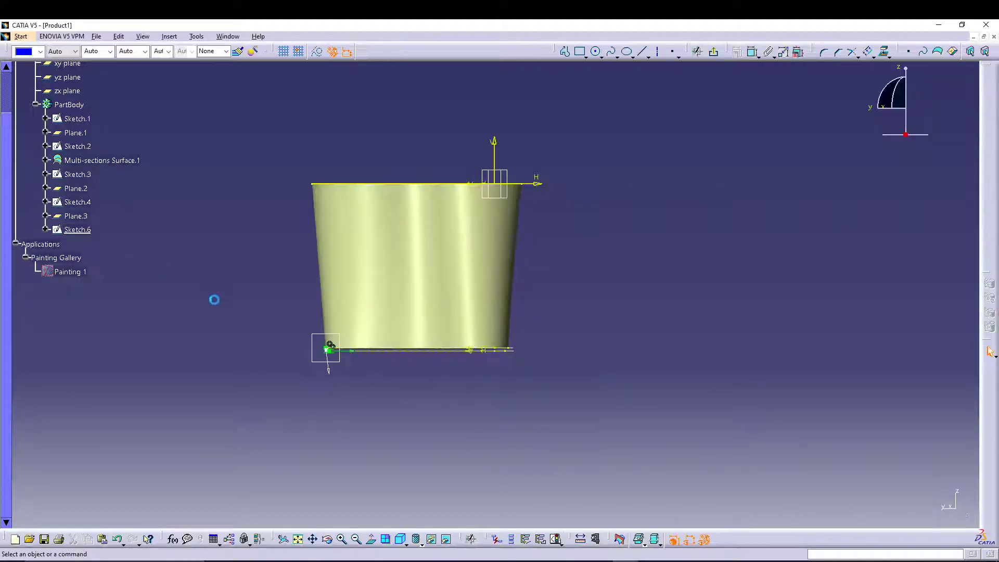
left_click(434, 185)
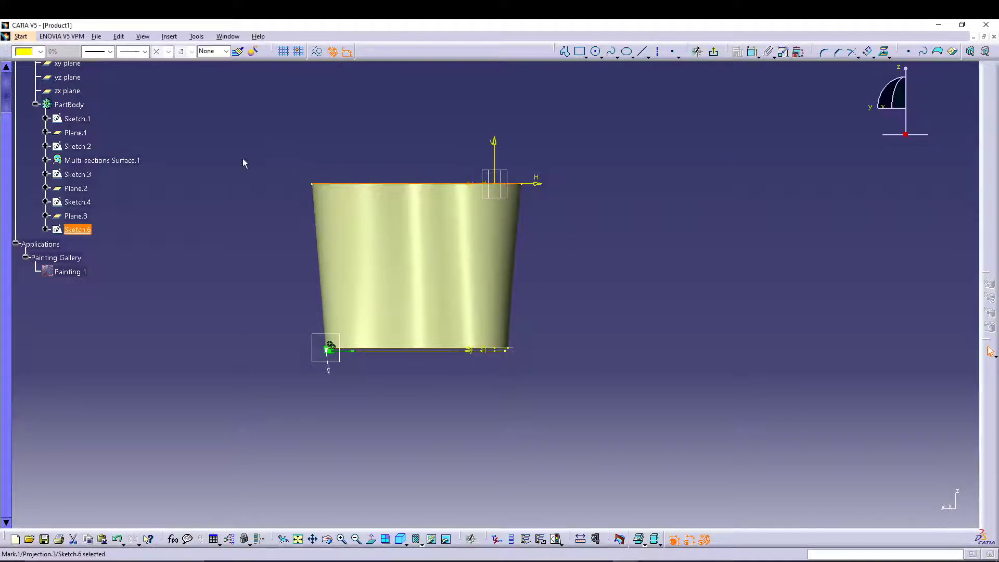
left_click(243, 160)
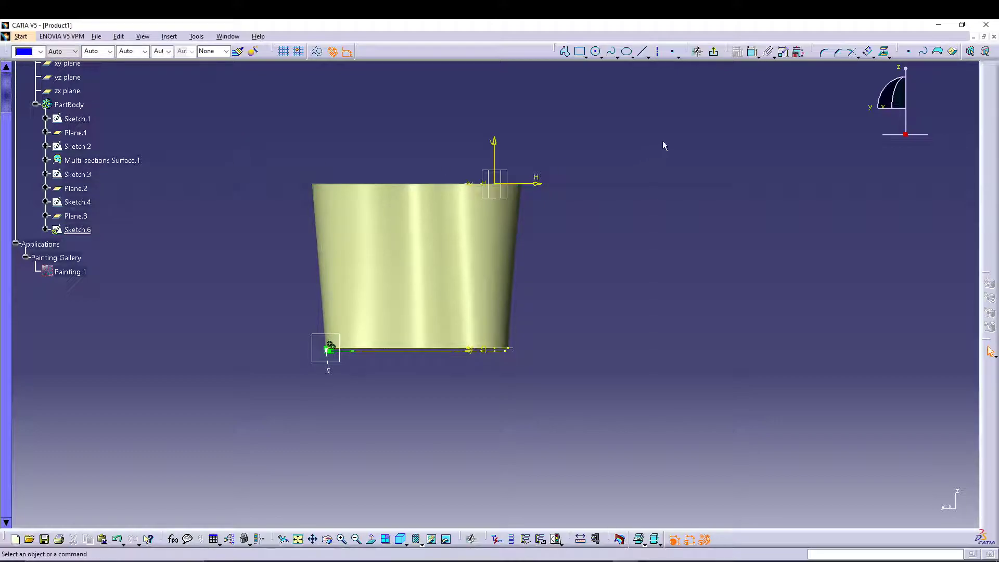
left_click(713, 51)
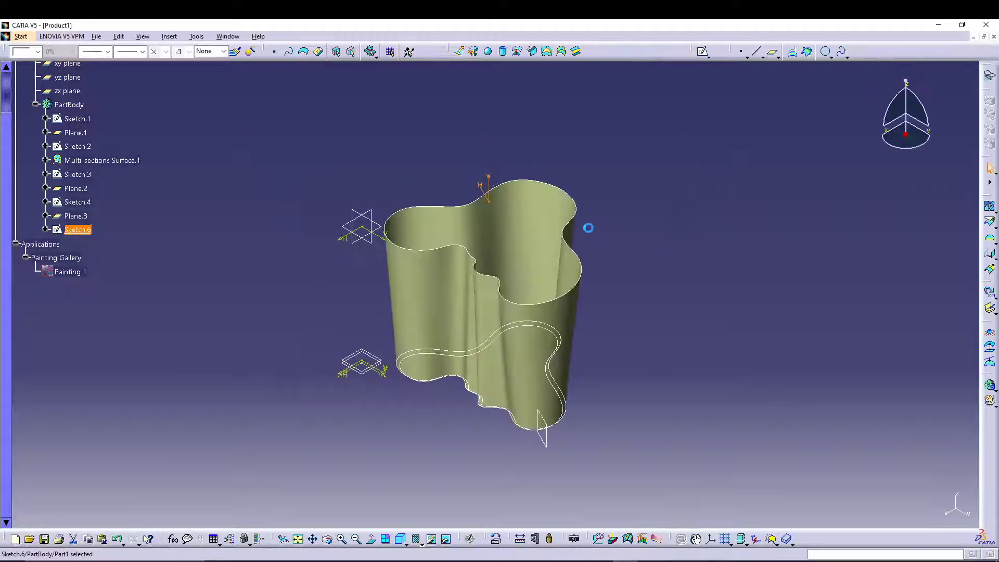
Step: Define a two-guide-curve swept surface with the bottom-edge spline as profile and the wall's base contour and lower offset contour as guides
middle_click_drag(466, 412, 469, 136)
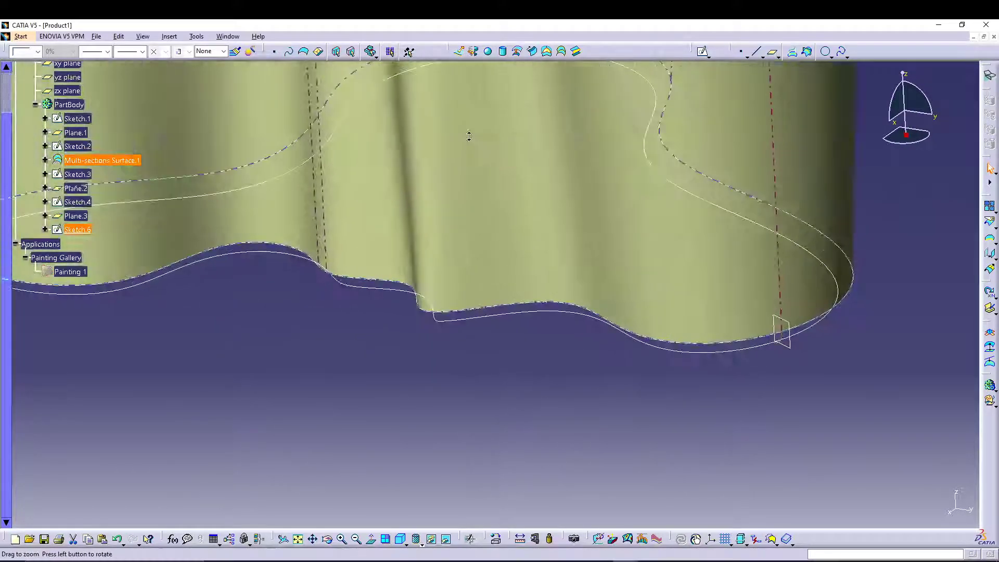
left_click(689, 423)
left_click(533, 51)
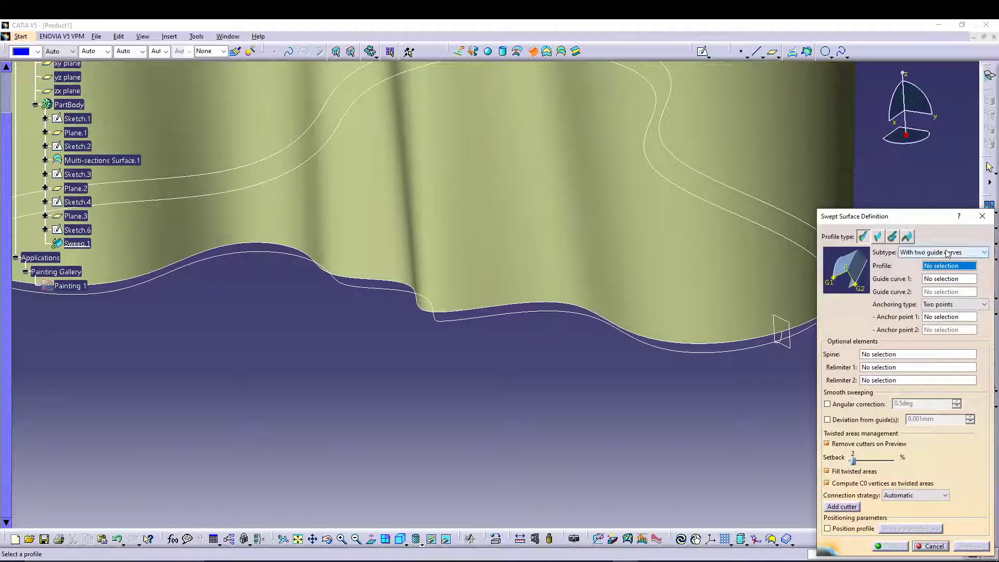
left_click(787, 340)
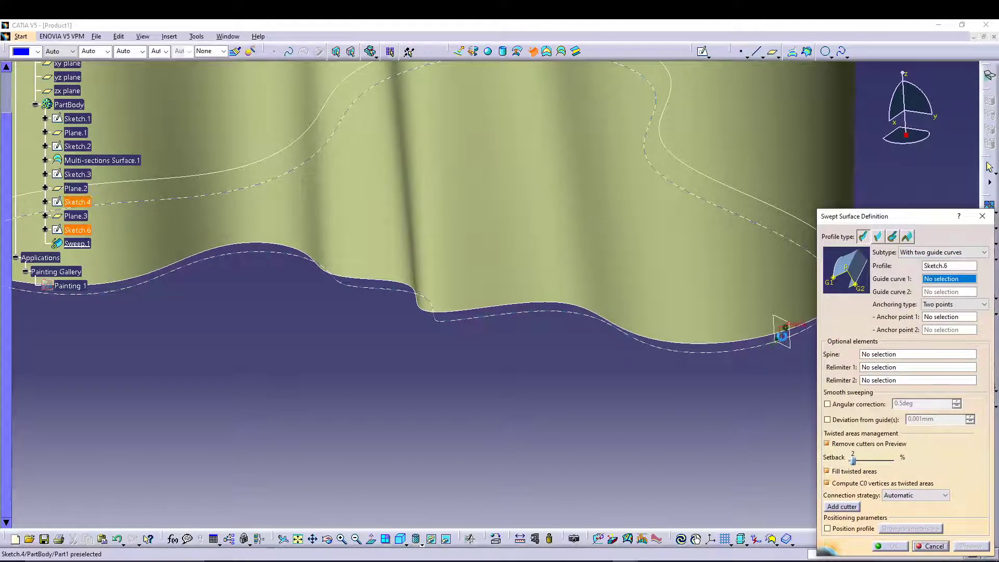
left_click(741, 343)
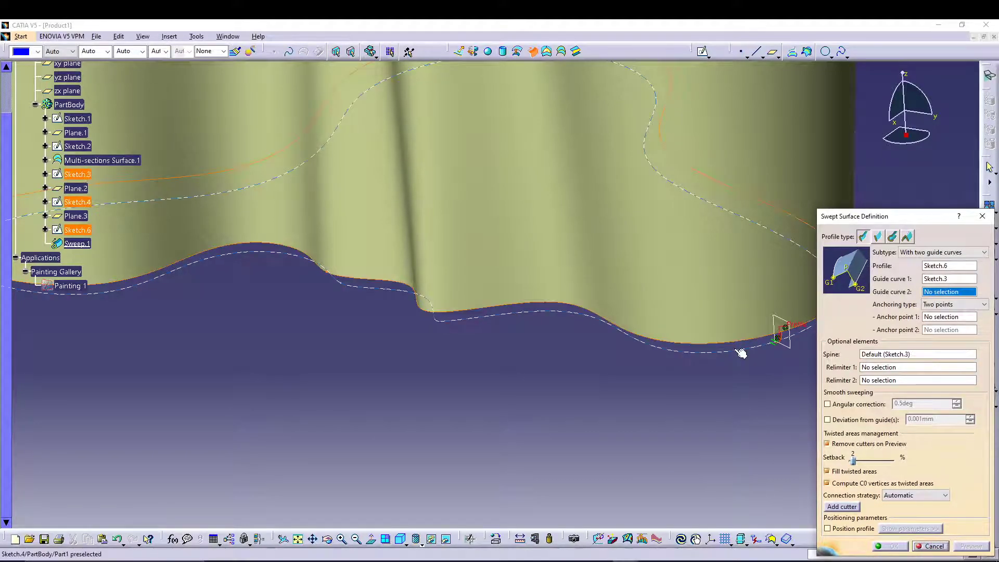
left_click(741, 353)
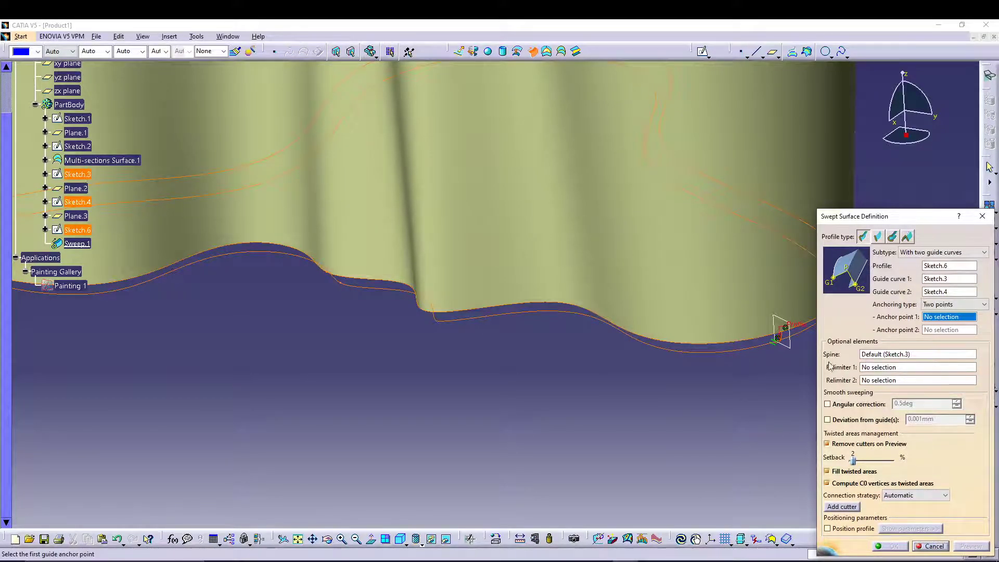
Step: Anchor the sweep at the profile's upper and lower end points, preview it, and create the rounded bottom-edge surface
mouse_move(778, 395)
middle_mouse_down()
mouse_move(447, 461)
mouse_move(434, 396)
mouse_move(458, 397)
mouse_move(431, 350)
mouse_move(326, 367)
middle_mouse_up()
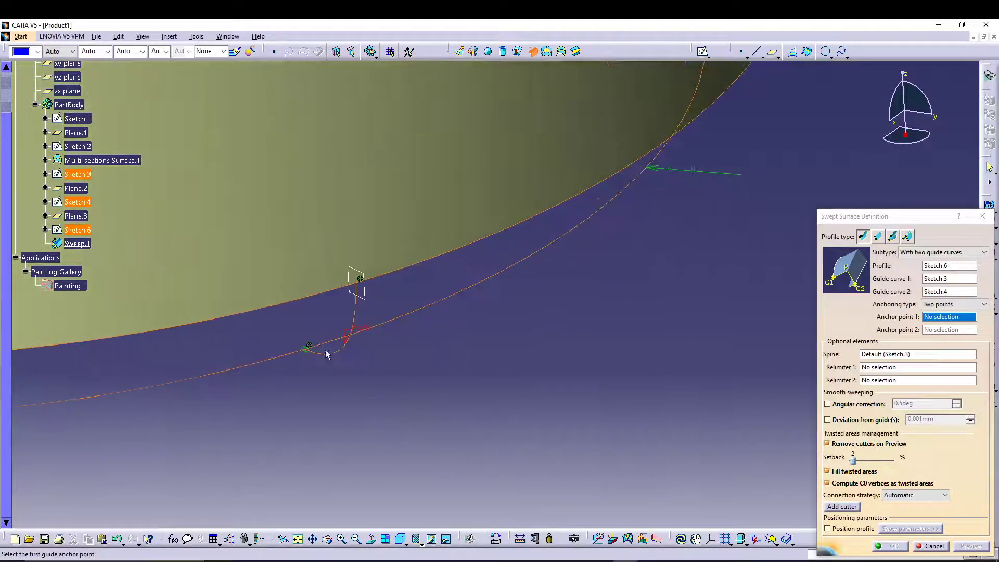
left_click(359, 287)
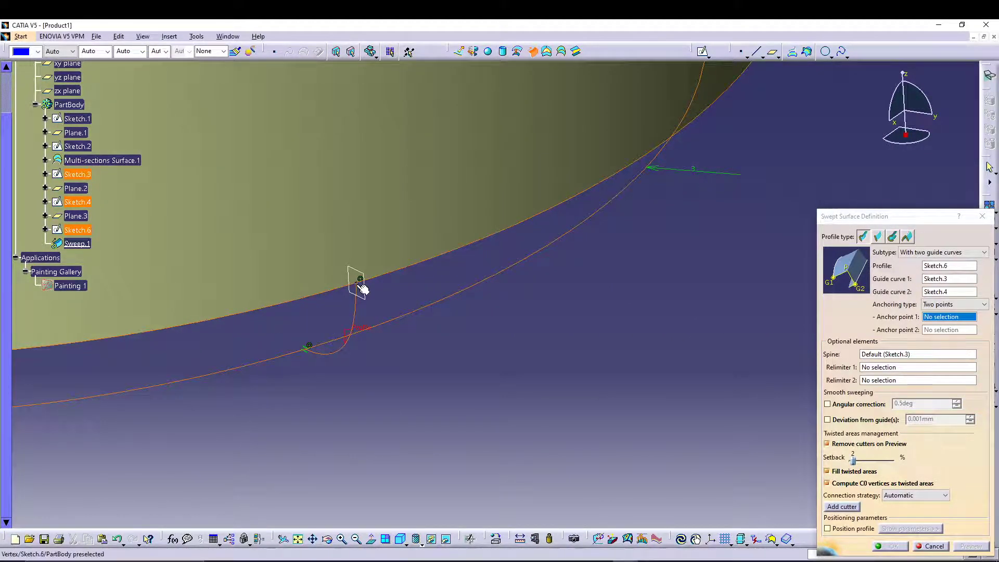
left_click(309, 348)
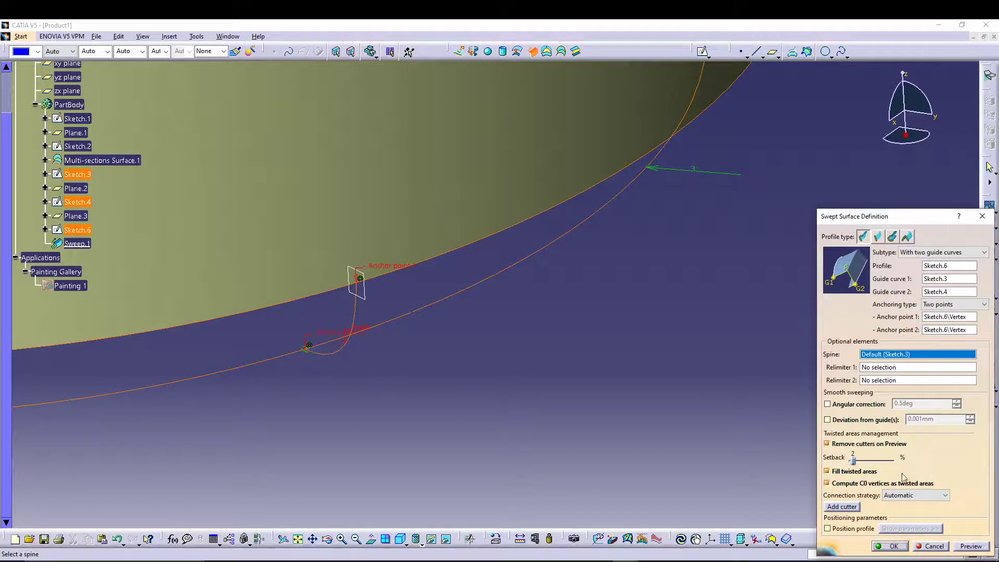
left_click(965, 546)
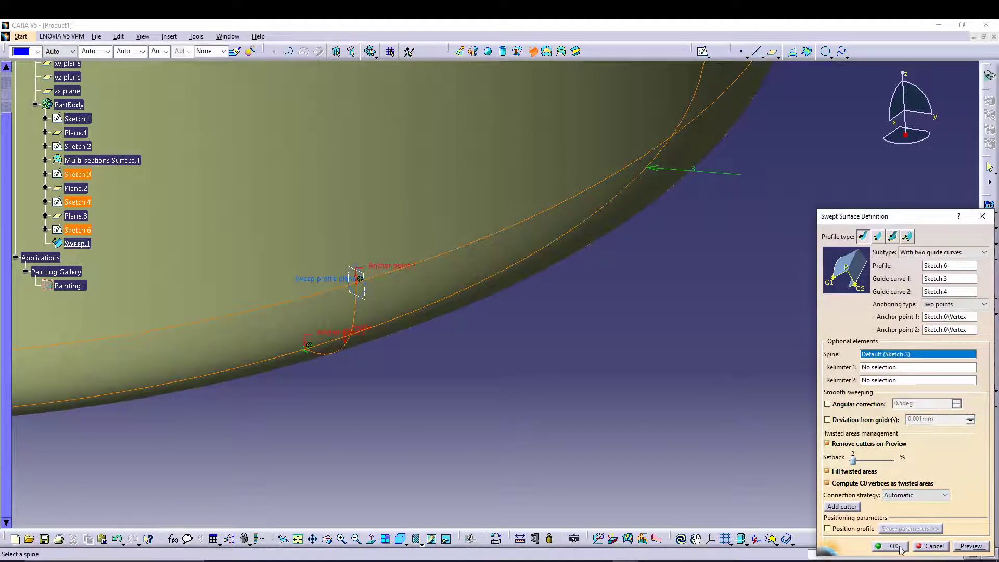
left_click(900, 548)
Step: Close the vase's underside with a Fill surface bounded by the lower contour Sketch.4
middle_click_drag(622, 385, 634, 454)
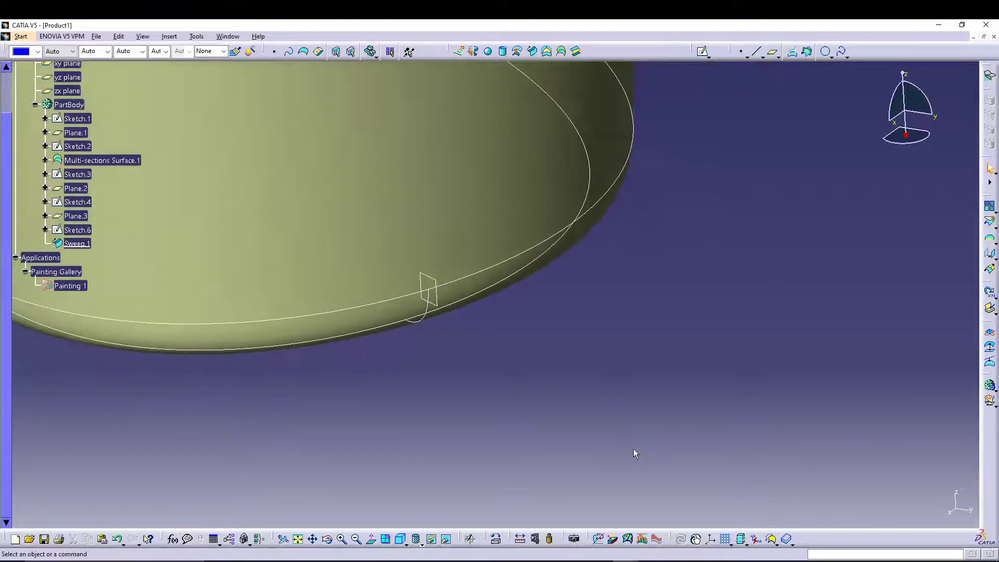
middle_click_drag(546, 308, 474, 411)
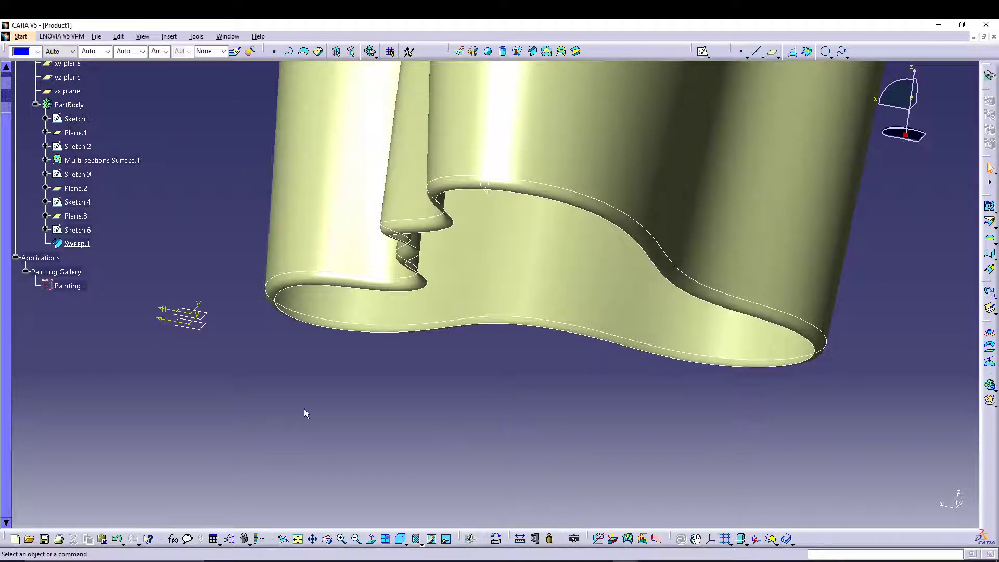
left_click(548, 52)
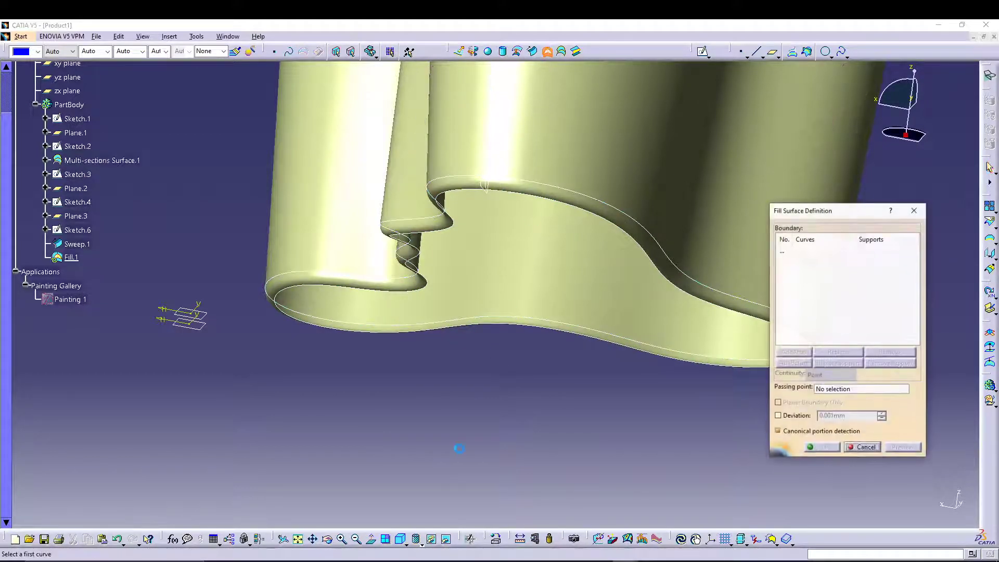
left_click(291, 293)
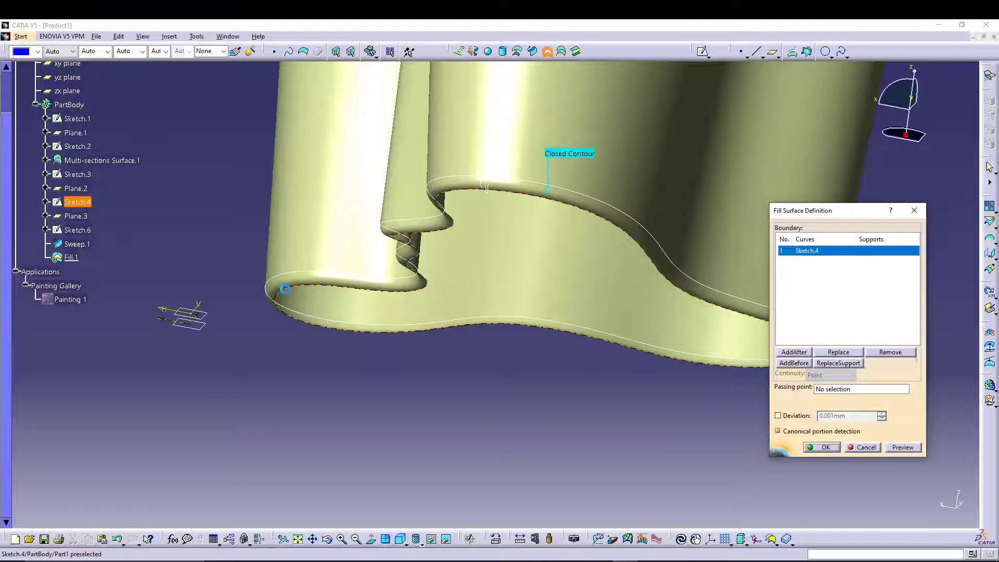
left_click(824, 447)
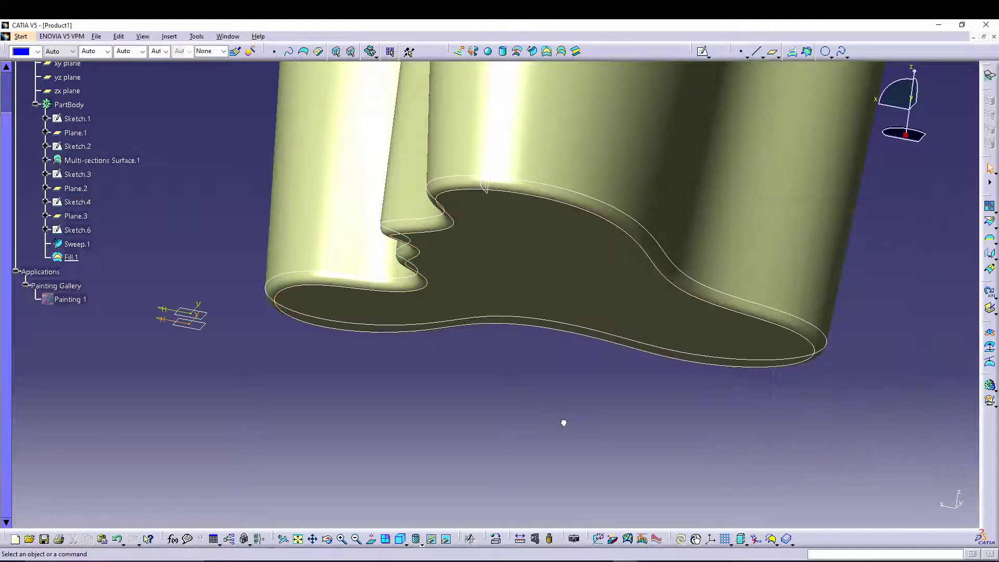
Step: Join the wall's multi-sections surface, the swept bottom edge and the bottom fill into one surface with Check connexity on
middle_click_drag(520, 408, 564, 448)
middle_click_drag(650, 286, 313, 251)
middle_click_drag(324, 314, 319, 334)
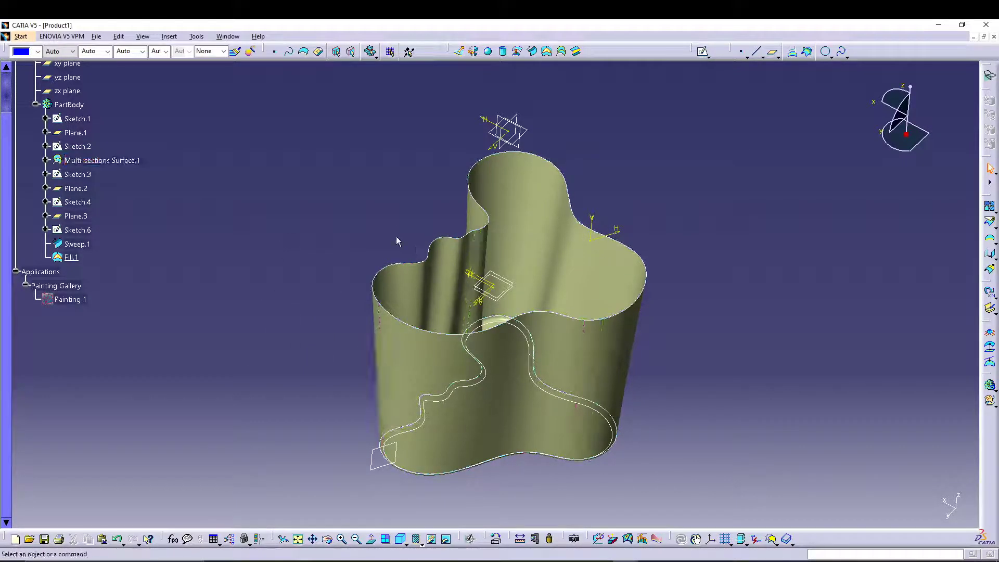
left_click(175, 37)
mouse_move(182, 176)
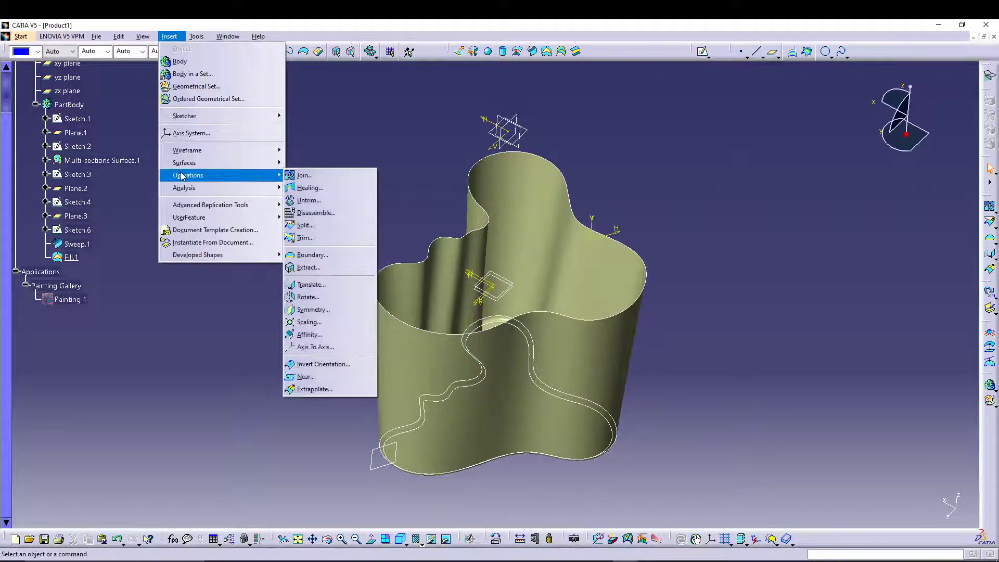
left_click(304, 176)
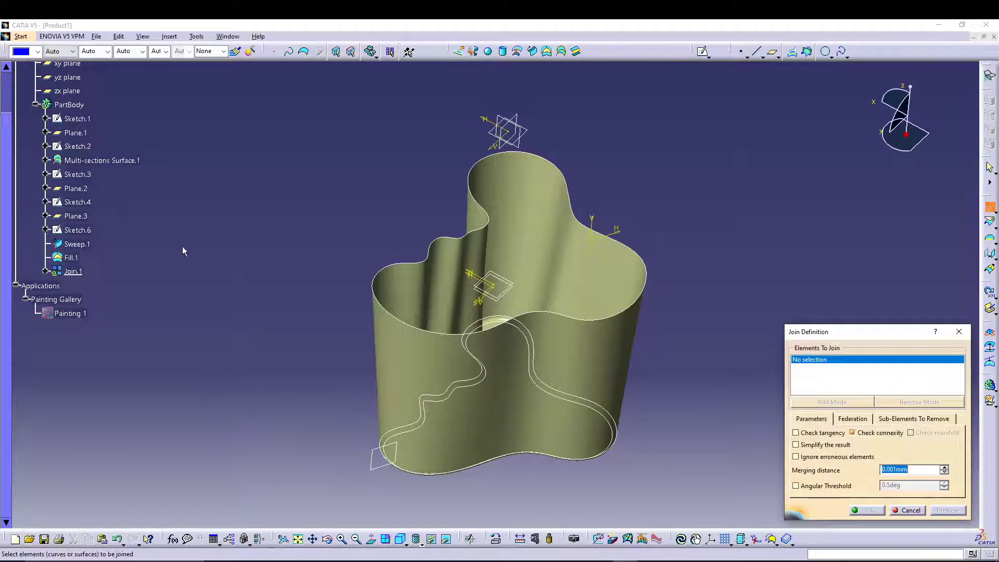
left_click(107, 160)
left_click(78, 243)
left_click(72, 257)
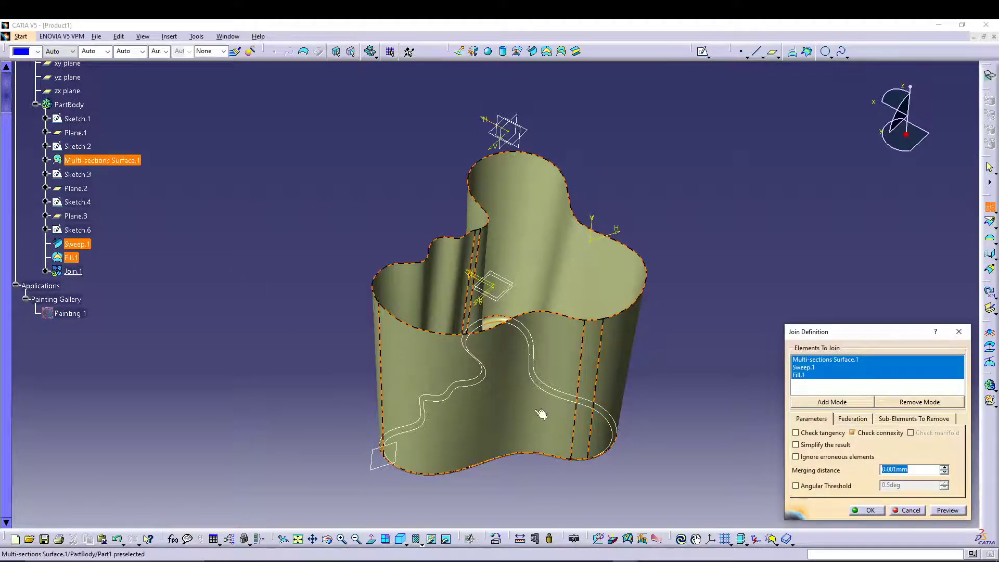
left_click(870, 510)
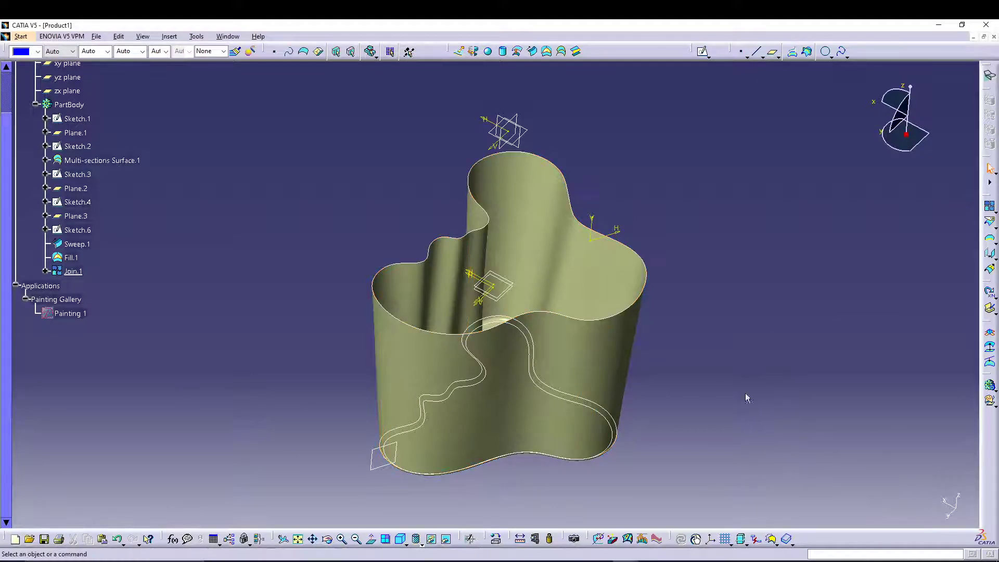
Step: Switch to the Part Design workbench to continue with the joined vase surface
left_click(73, 271)
left_click(236, 262)
mouse_move(285, 295)
middle_mouse_down()
mouse_move(283, 232)
mouse_move(279, 279)
middle_mouse_up()
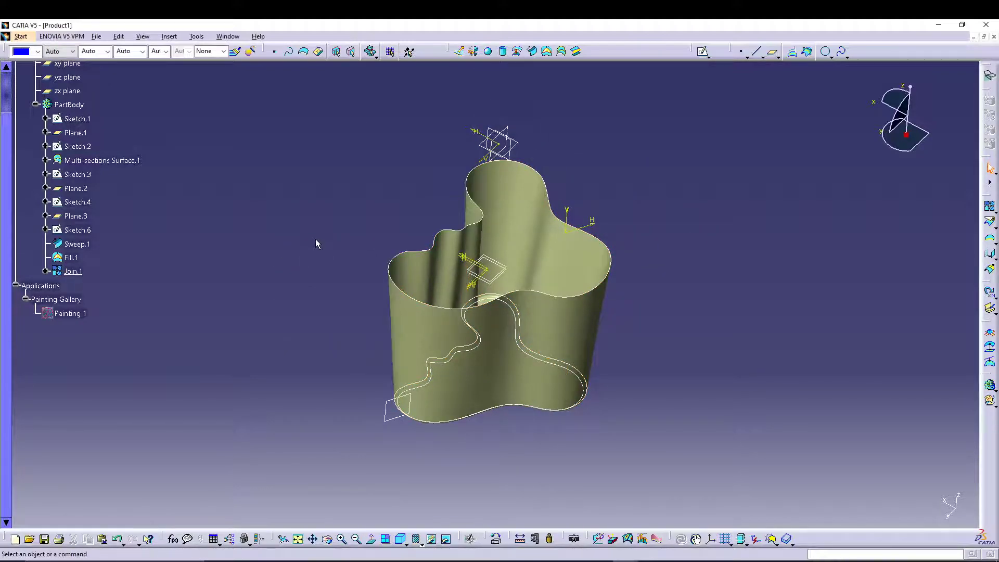
mouse_move(316, 240)
middle_mouse_down()
mouse_move(317, 271)
mouse_move(309, 238)
middle_mouse_up()
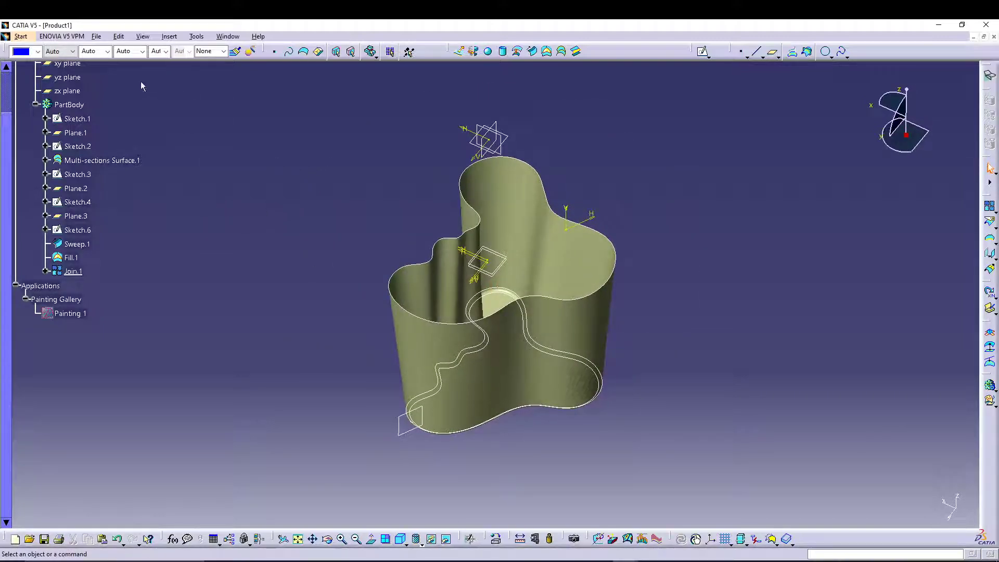
left_click(30, 36)
mouse_move(67, 79)
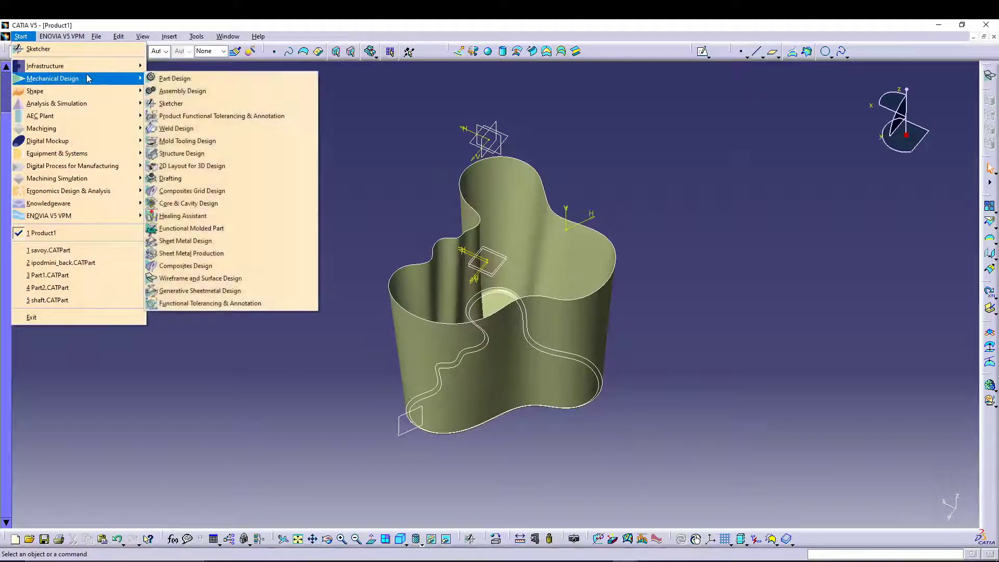
left_click(175, 78)
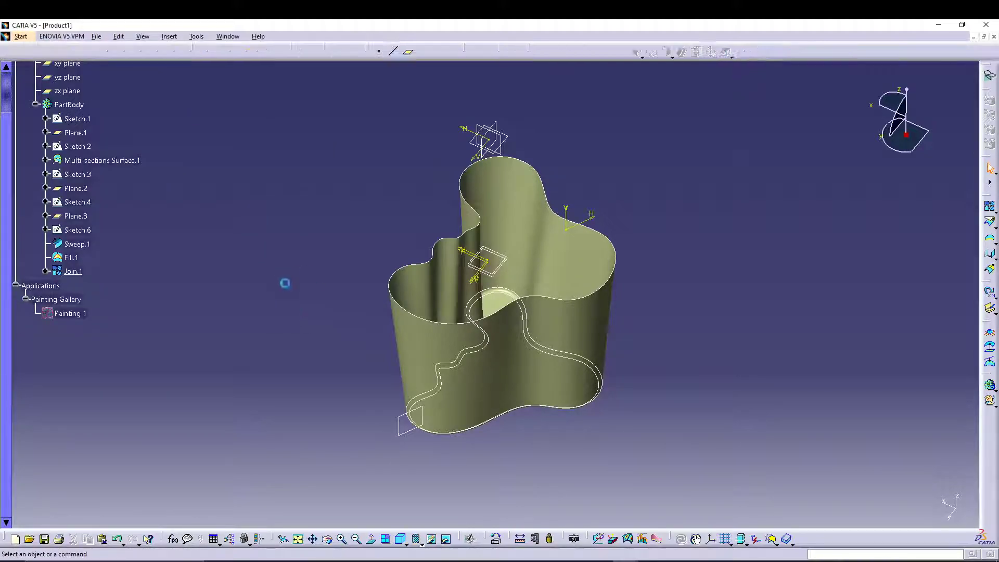
Step: Define a Thick Surface on the joined surface Join.1 with a first offset of 3 mm
left_click(170, 36)
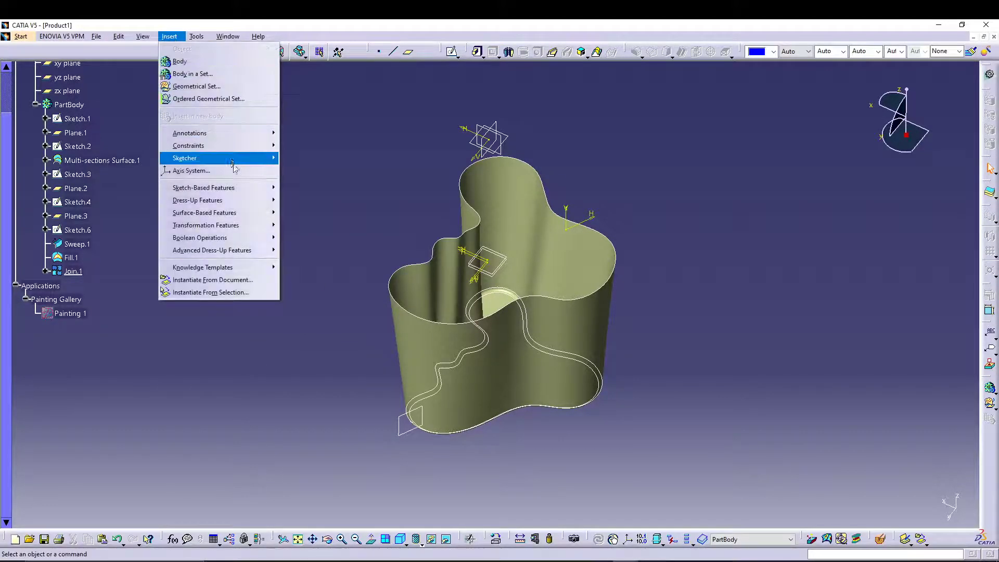
mouse_move(255, 214)
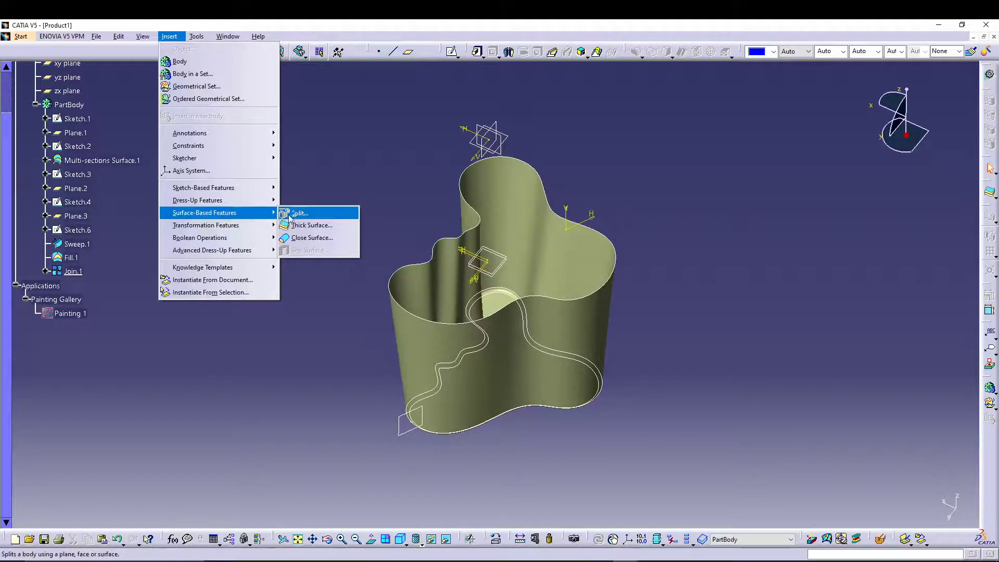
left_click(314, 226)
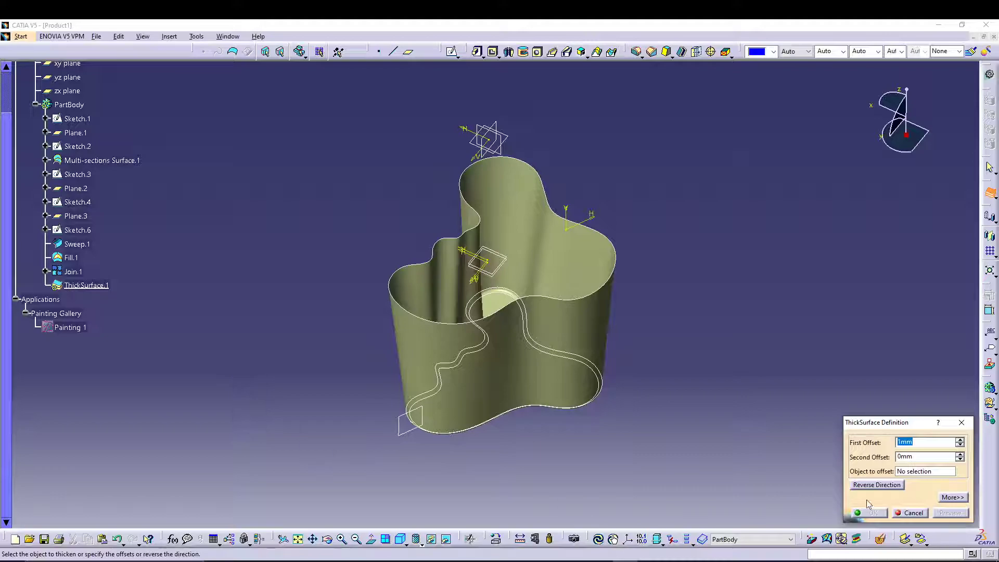
left_click(910, 471)
left_click(75, 272)
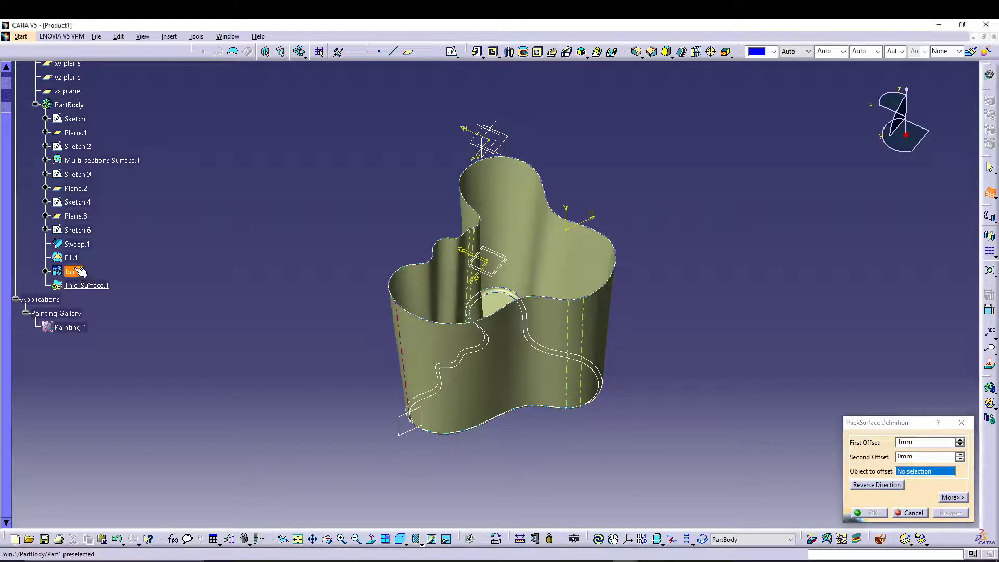
left_click(959, 440)
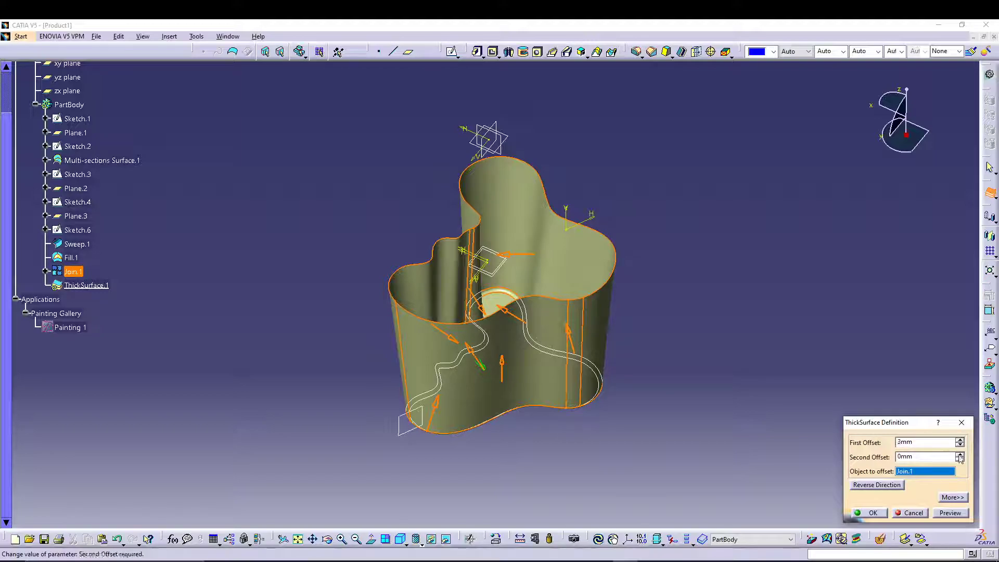
Step: Preview the thickening, reverse its offset direction outward, preview it again and create the solid vase wall
left_click(949, 513)
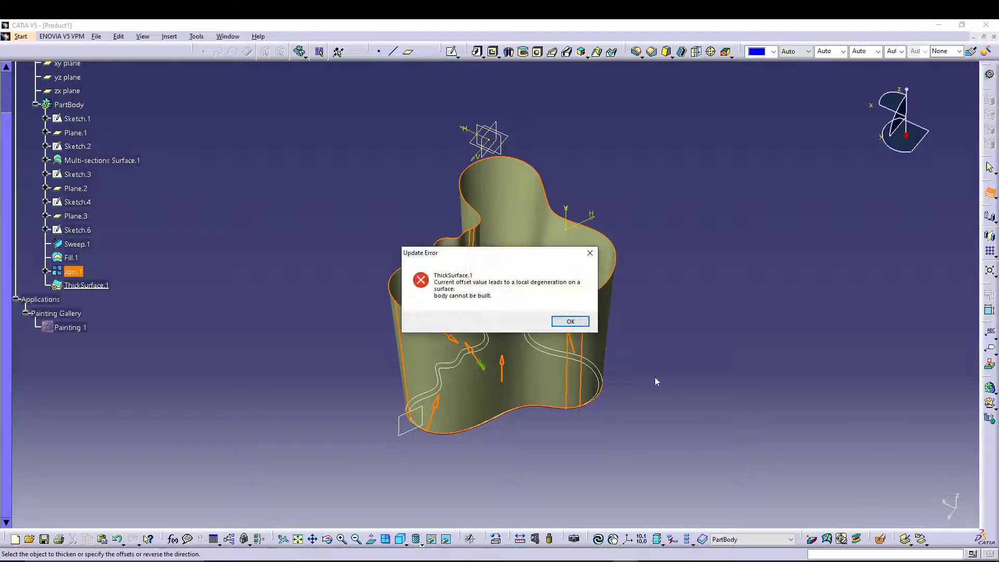
left_click(577, 323)
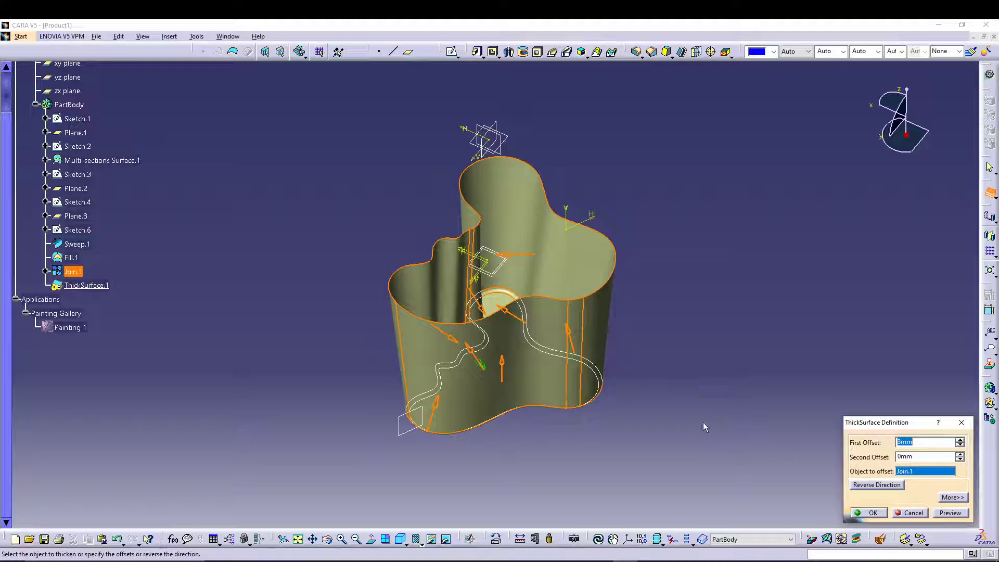
middle_click_drag(697, 350, 618, 425)
middle_click_drag(642, 416, 628, 396)
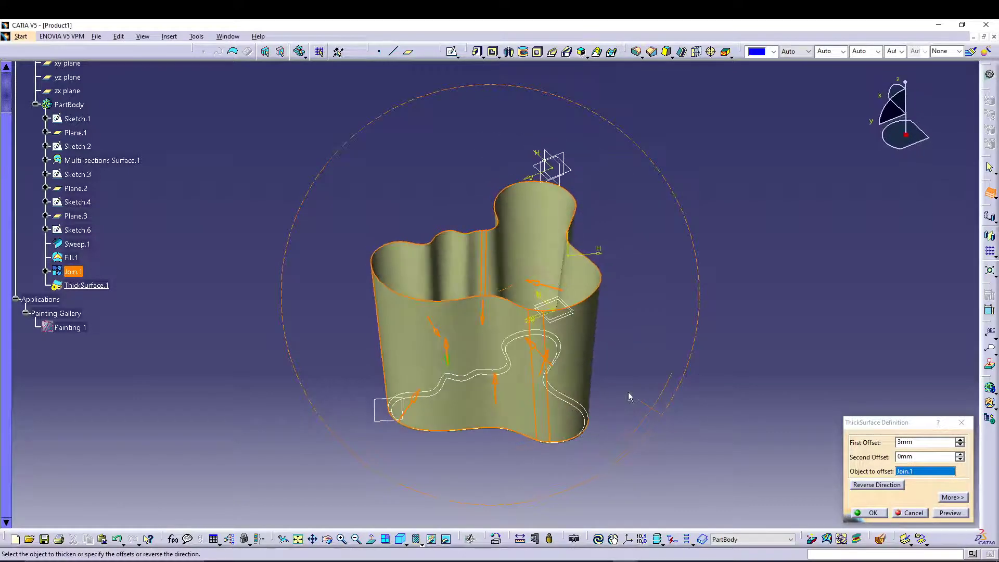
left_click(883, 485)
left_click(946, 513)
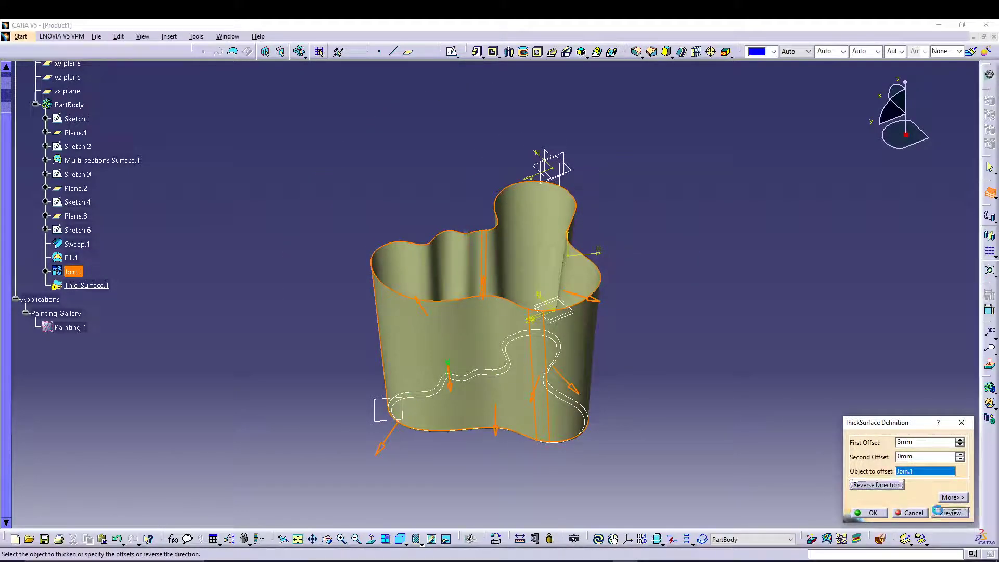
left_click(873, 512)
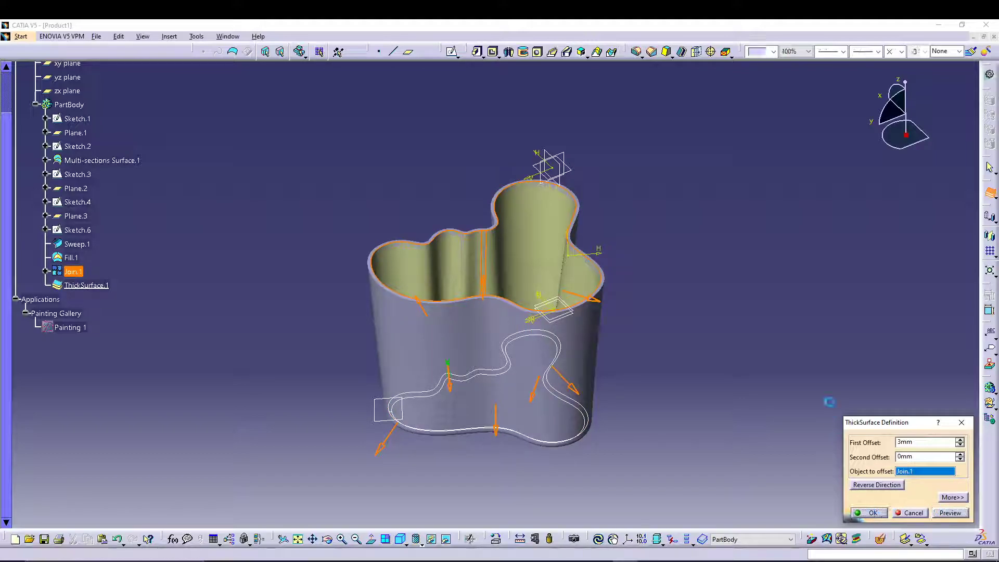
Step: Hide Join.1 along with the sketches, the offset planes and the multi-sections, sweep and fill surfaces, leaving only the thickened vase
middle_click_drag(674, 292, 442, 442)
right_click(77, 271)
left_click(115, 300)
left_click(432, 538)
left_click(78, 119)
left_click(83, 132)
left_click(85, 146)
left_click(106, 160)
left_click(94, 174)
left_click(93, 201)
left_click(81, 217)
left_click(90, 233)
left_click(85, 244)
left_click(78, 258)
middle_click_drag(177, 187, 194, 260)
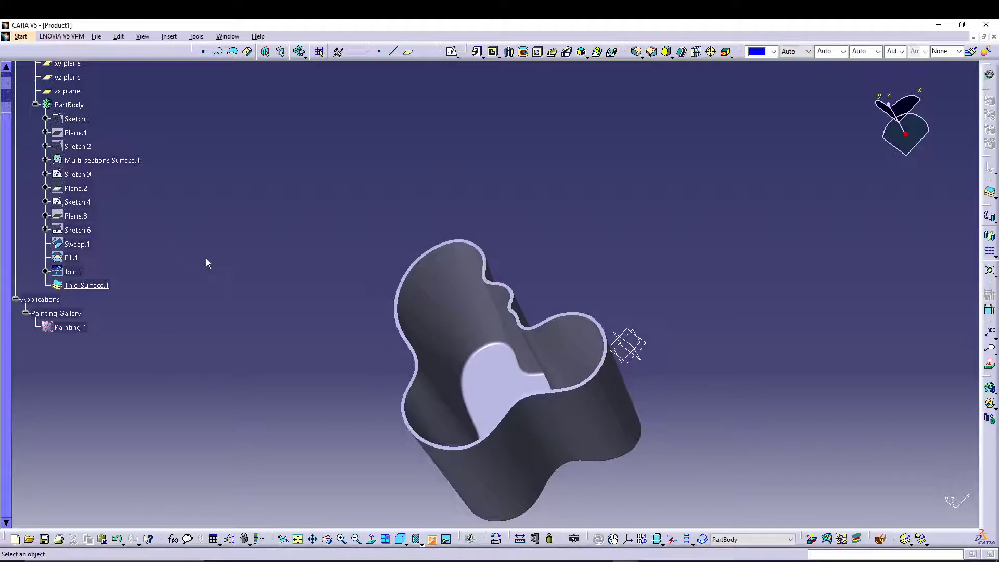
Step: Apply the Glass iridescent material from the material library to the vase's PartBody
middle_click_drag(354, 447, 428, 394)
middle_click_drag(392, 493, 352, 398)
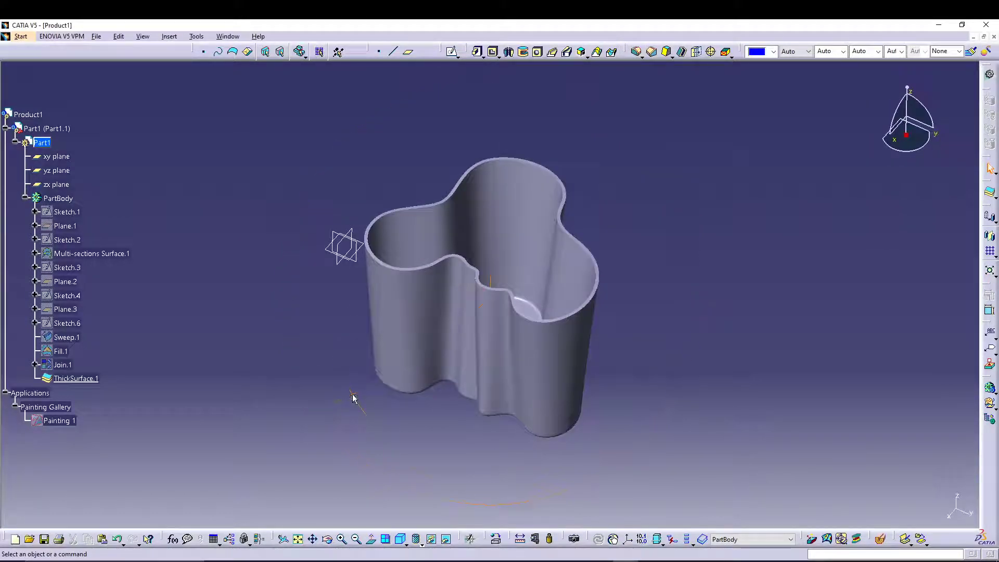
left_click(497, 540)
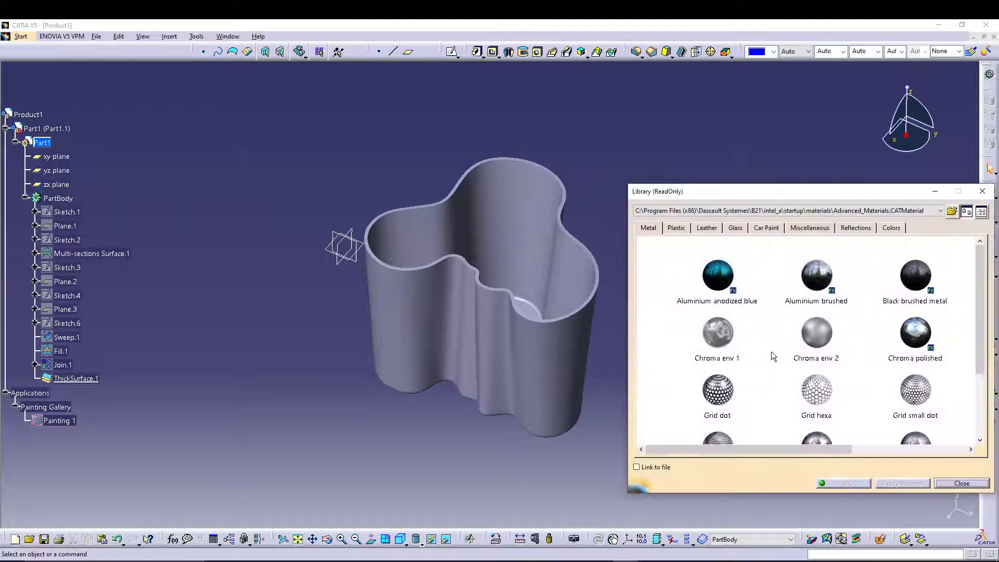
left_click(735, 228)
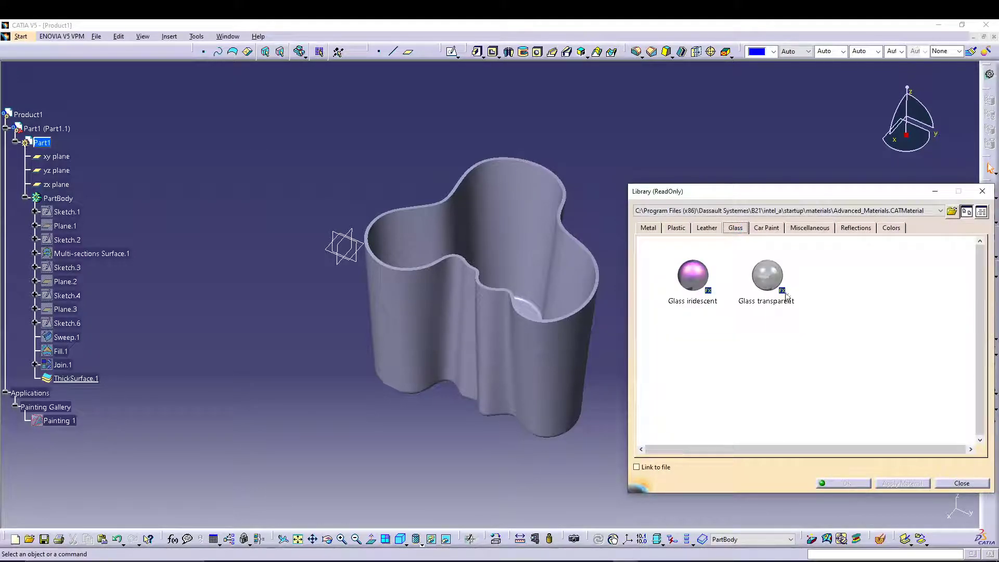
left_click_drag(705, 279, 459, 352)
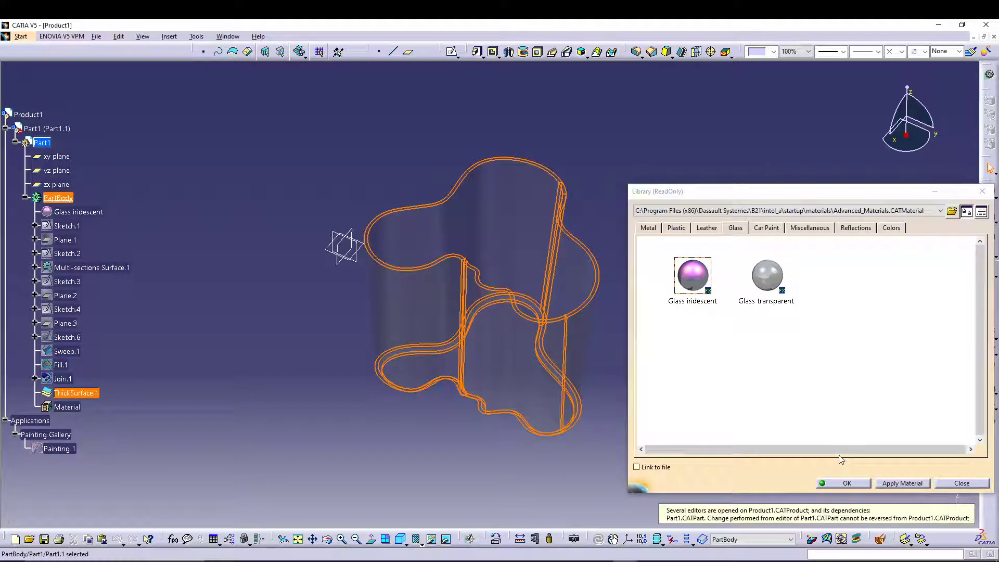
left_click(896, 484)
left_click(846, 482)
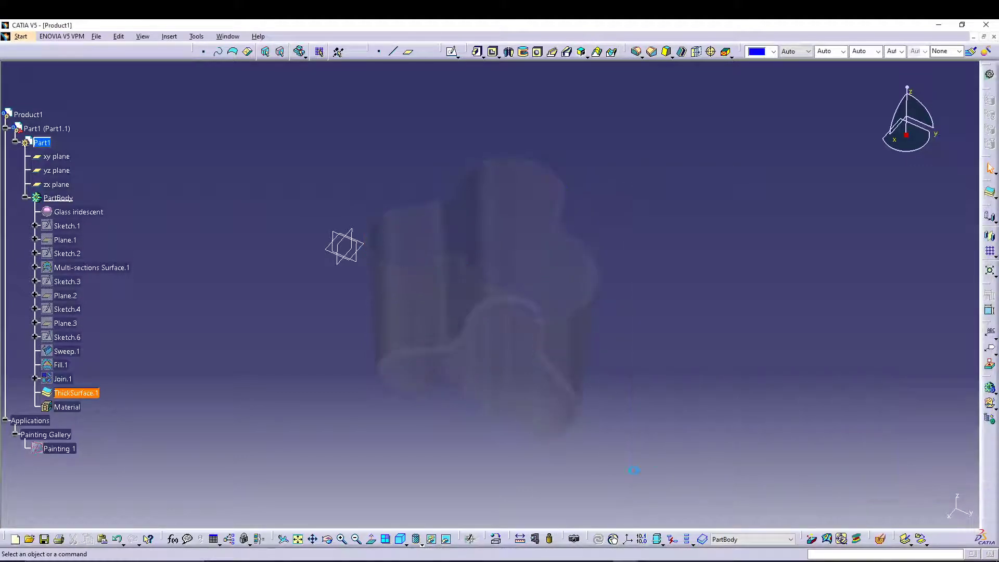
Step: Change the rendering type of the vase's Glass iridescent material to Colored Glass
mouse_move(433, 433)
middle_mouse_down()
mouse_move(444, 384)
mouse_move(447, 475)
mouse_move(447, 442)
middle_mouse_up()
double_click(96, 212)
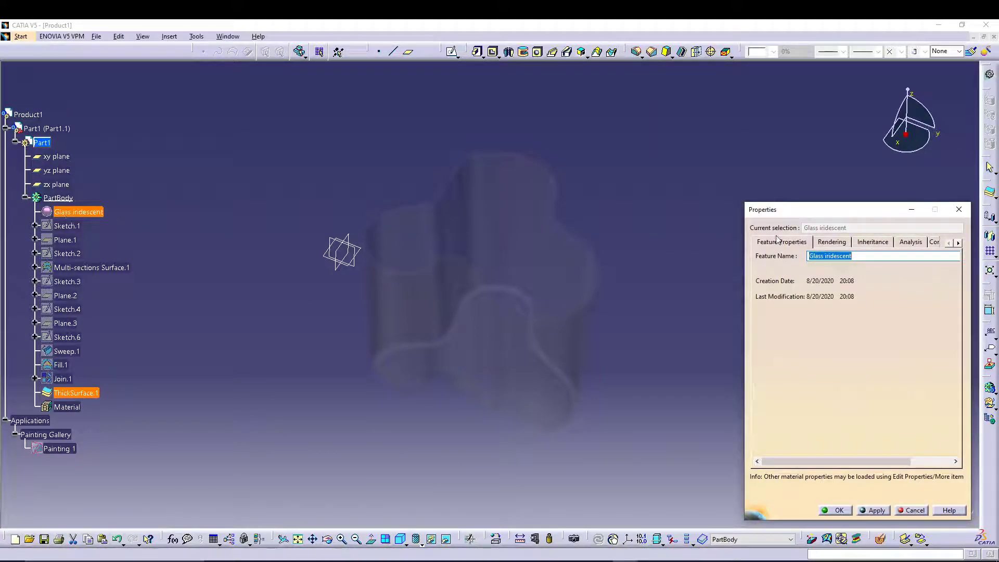
left_click(823, 243)
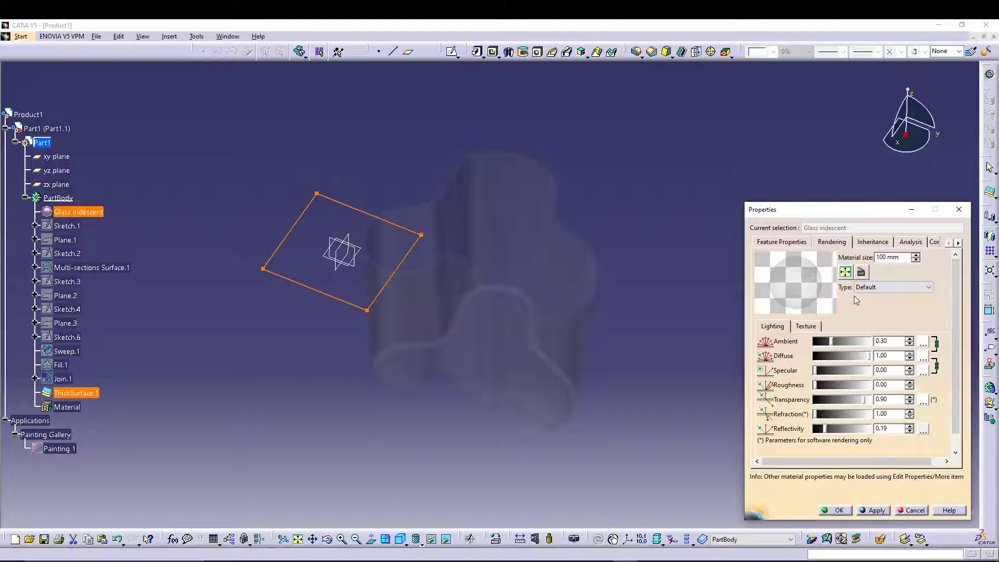
left_click(886, 288)
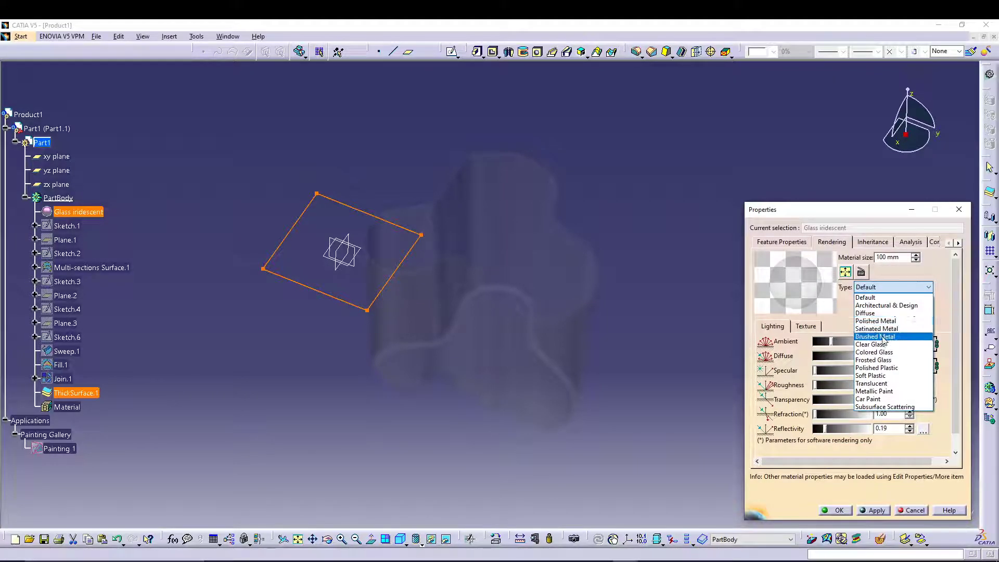
left_click(877, 352)
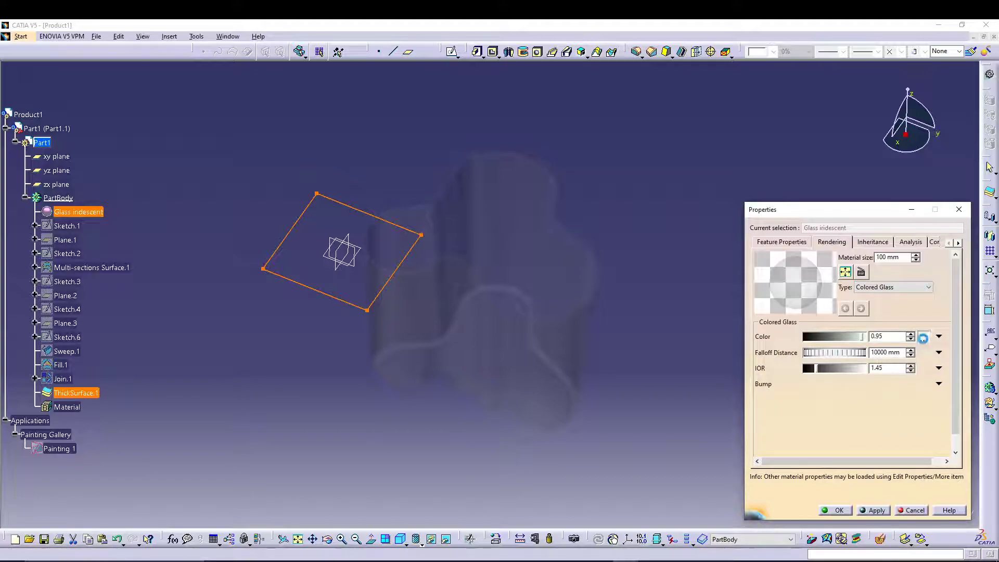
Step: Set the glass color to bright green and its IOR to 2.2, applying the changes to the material
left_click(923, 339)
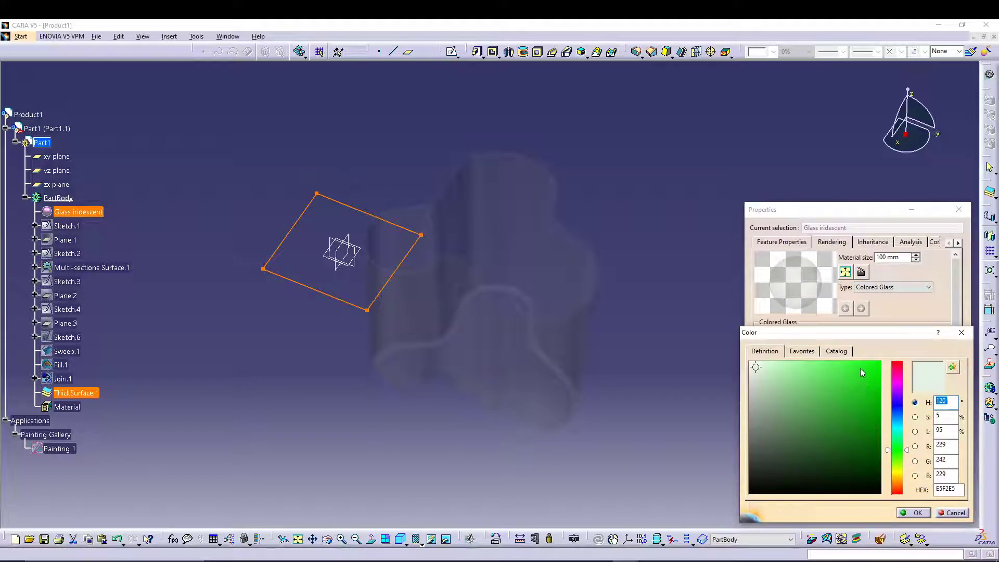
left_click(860, 369)
left_click(906, 513)
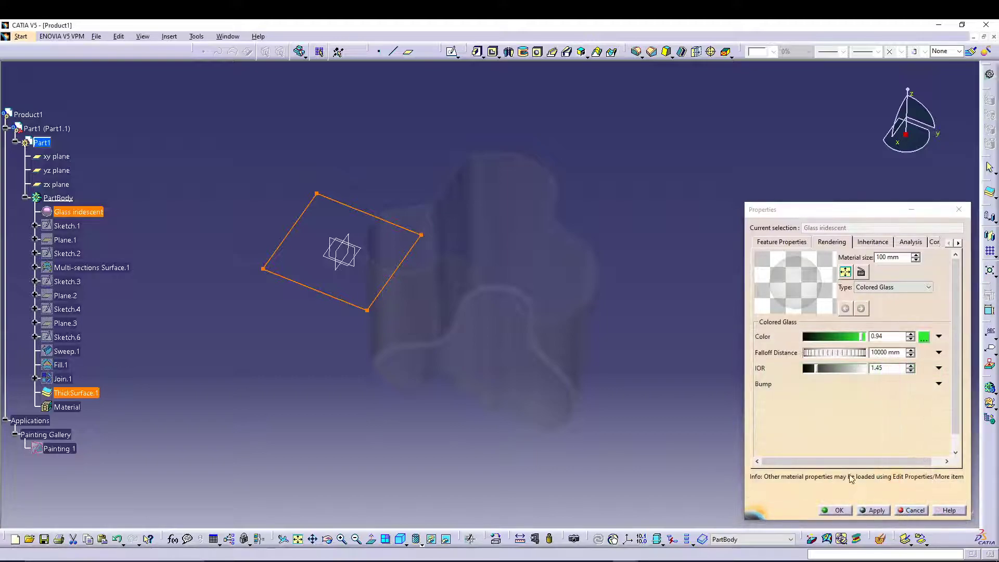
left_click(876, 510)
middle_click_drag(658, 329, 571, 369)
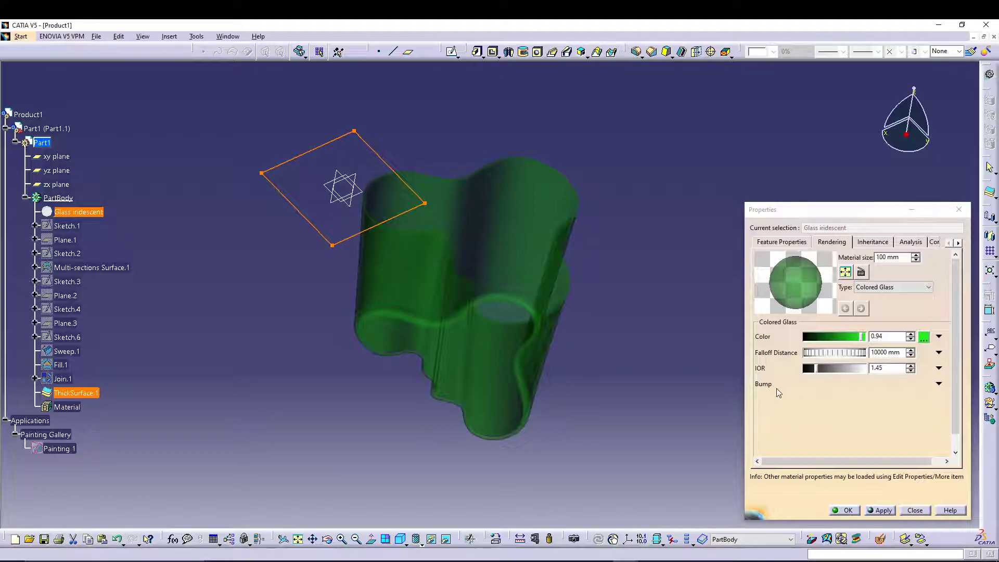
left_click_drag(815, 368, 820, 368)
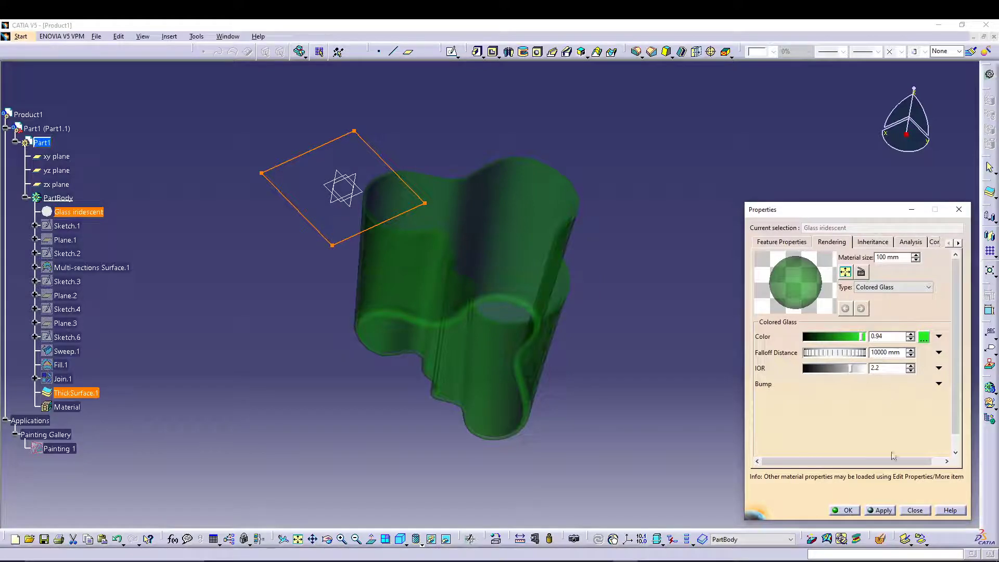
left_click(843, 510)
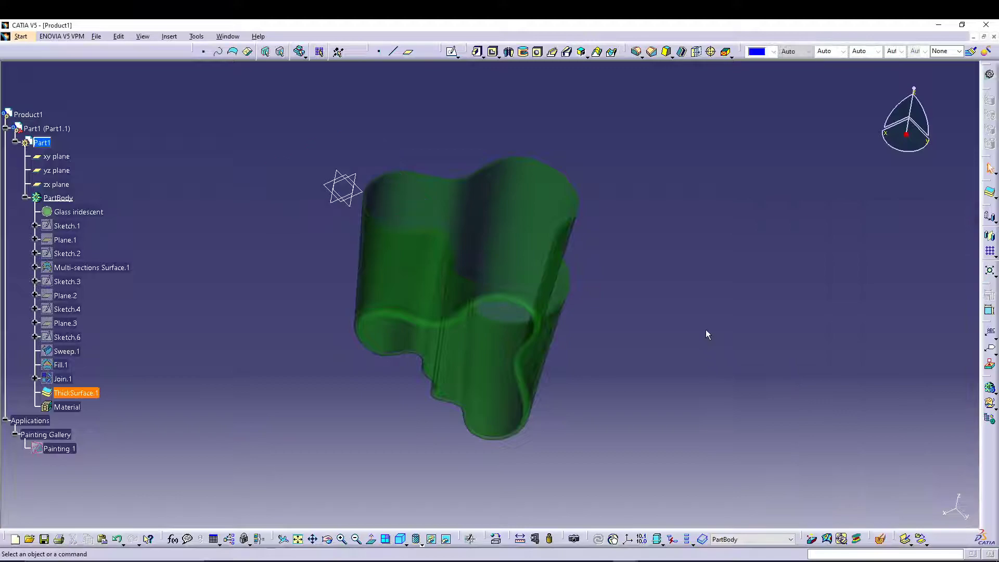
middle_click_drag(693, 286, 458, 302)
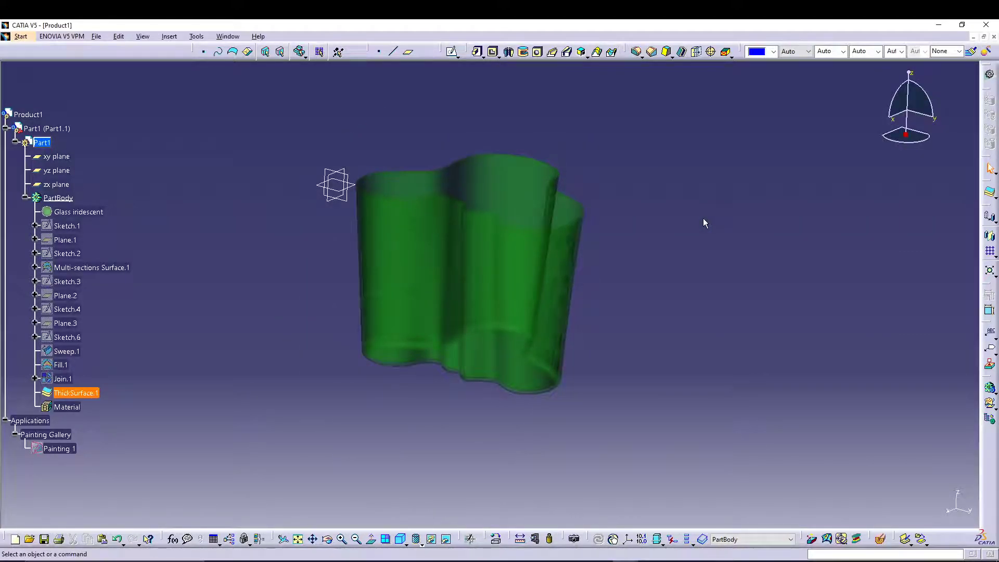
middle_click_drag(696, 239, 587, 304)
middle_click_drag(635, 261, 742, 264)
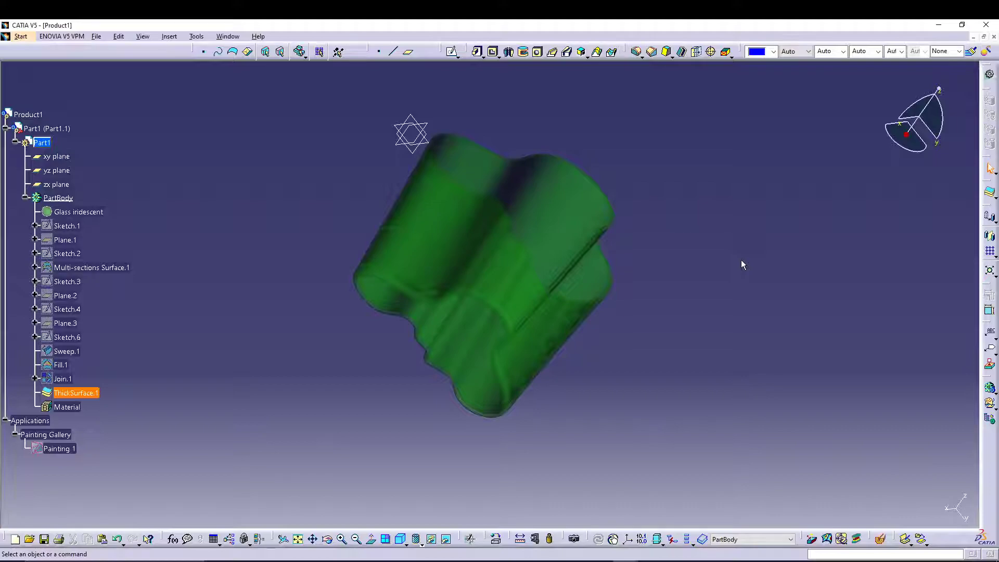